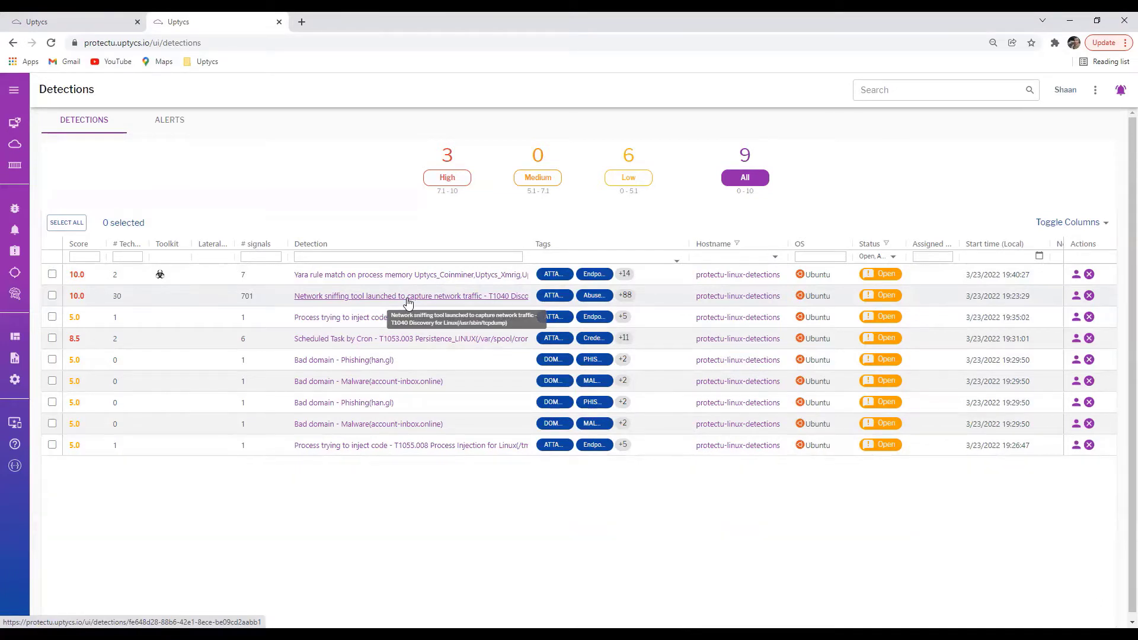
Open the "Network sniffing tool launched to capture network traffic" detection in a new browser tab and switch to it
{"action": "right_click", "coordinate": [407, 302]}
{"action": "left_click", "coordinate": [438, 309]}
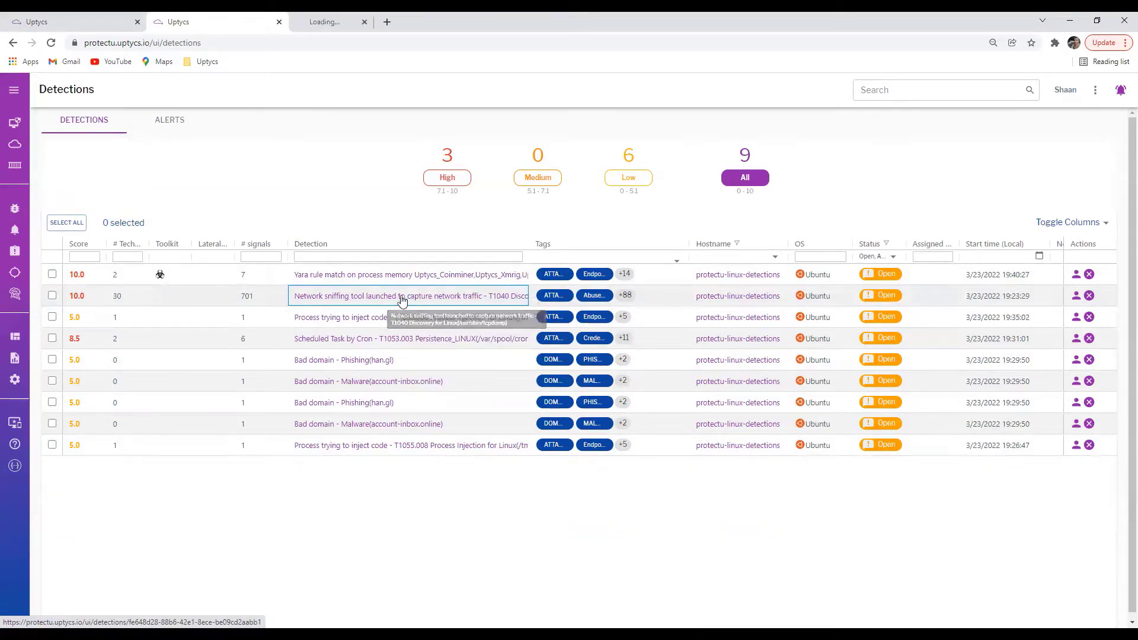
{"action": "left_click", "coordinate": [346, 20]}
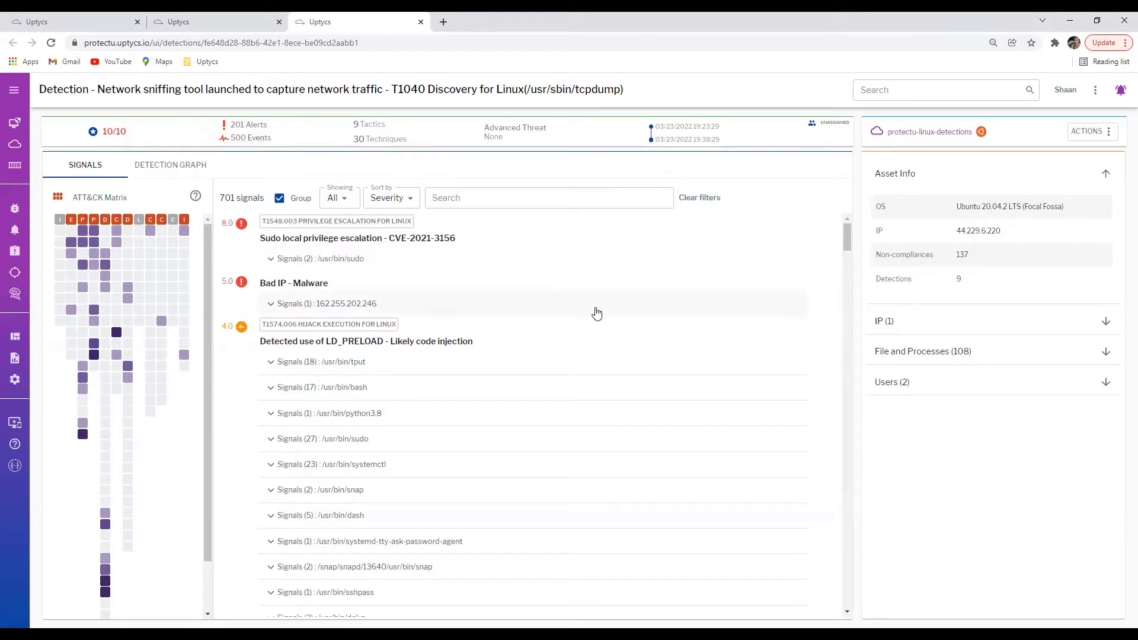
Open the details of the "Sudo local privilege escalation - CVE-2021-3156" signal and highlight the CVE and technique in its title
{"action": "double_click", "coordinate": [375, 238]}
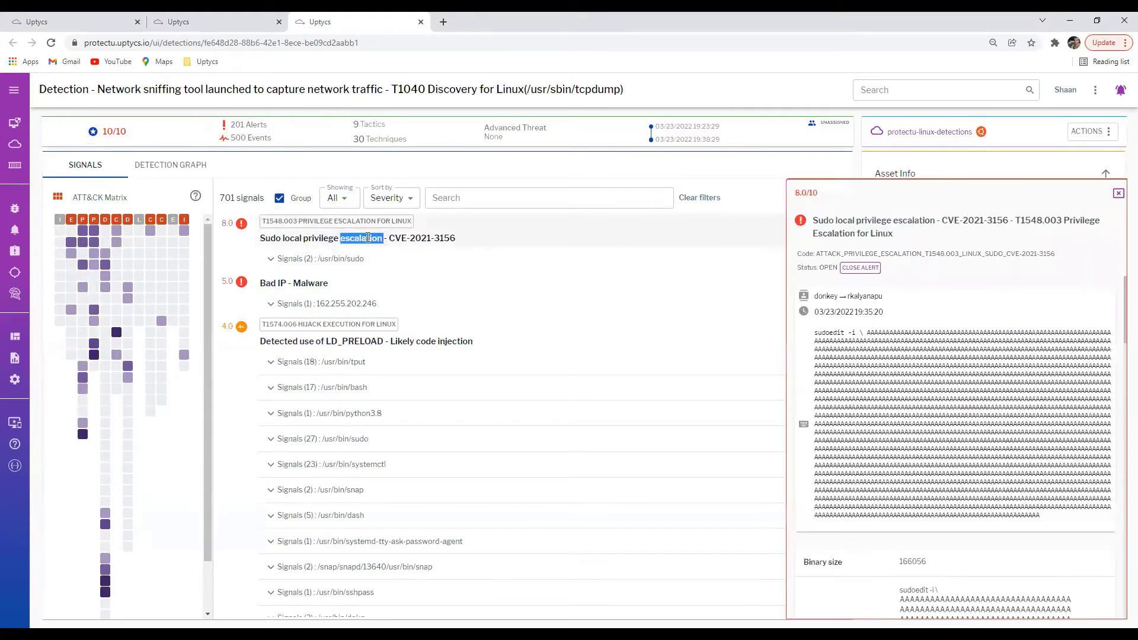
{"action": "left_click", "coordinate": [889, 194]}
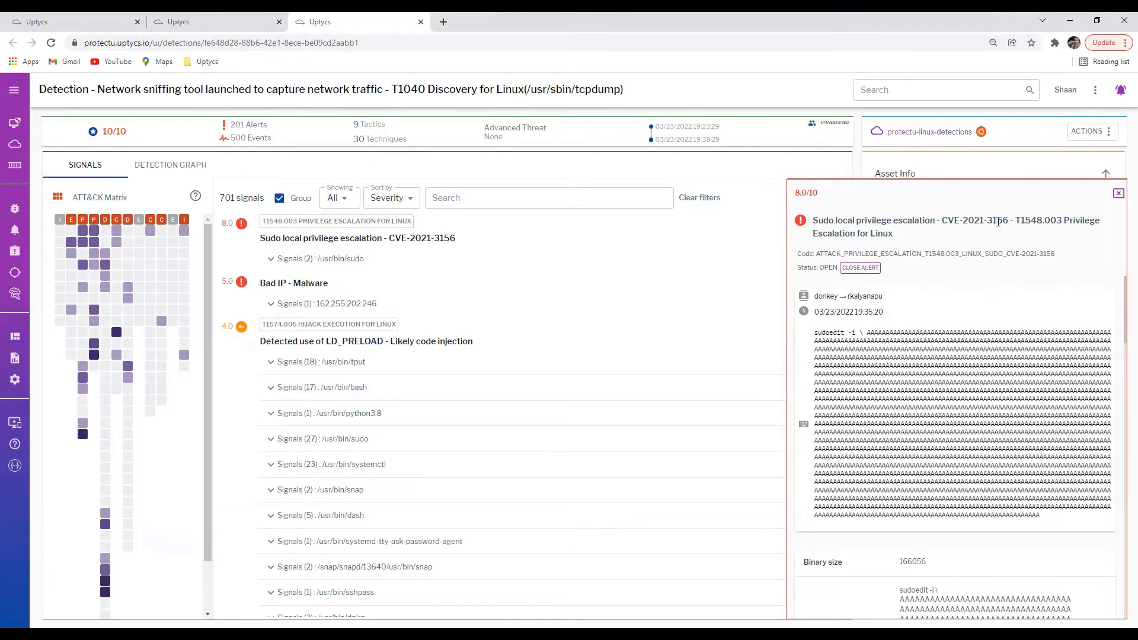
{"action": "left_click_drag", "start_coordinate": [945, 220], "coordinate": [1052, 219]}
{"action": "scroll", "coordinate": [1055, 294], "scroll_direction": "down", "scroll_amount": 2}
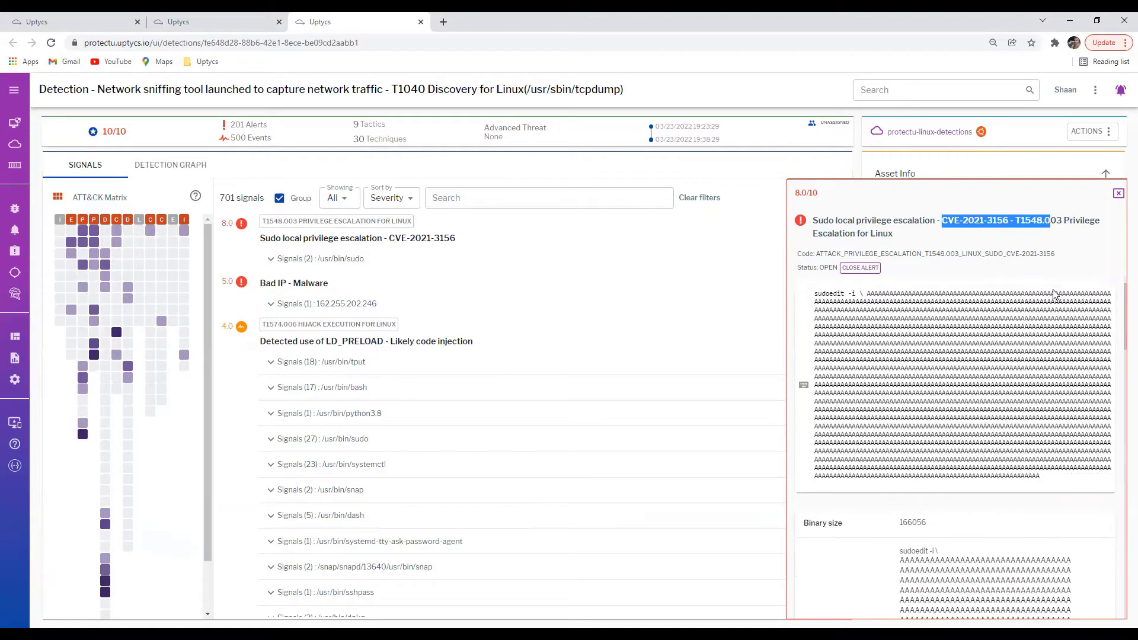
{"action": "left_click", "coordinate": [1091, 247]}
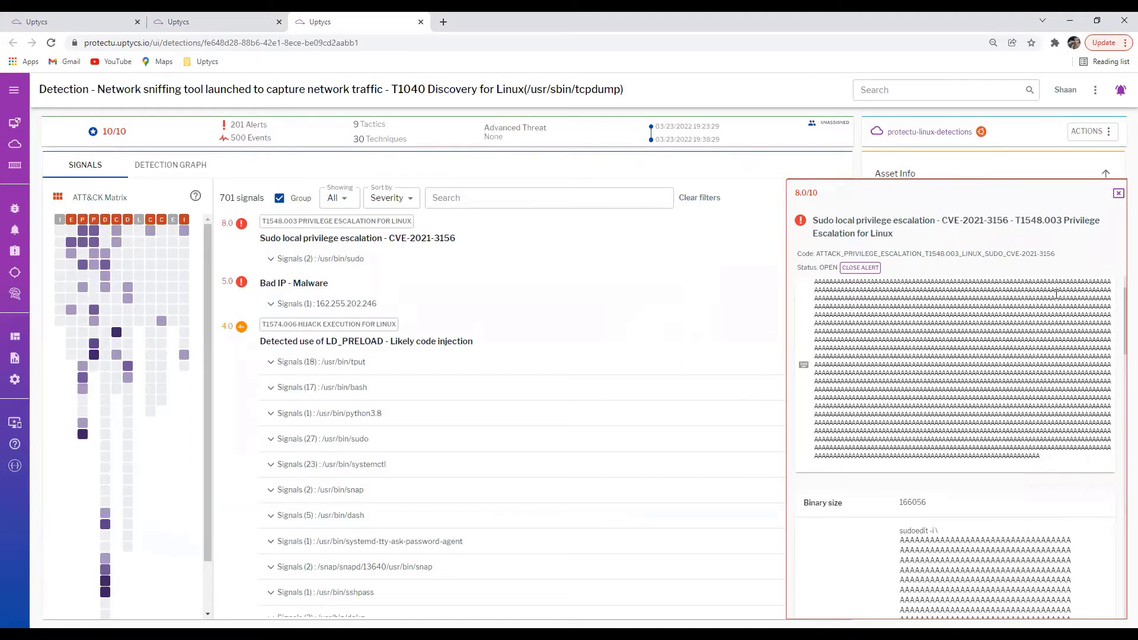
{"action": "left_click_drag", "start_coordinate": [1066, 222], "coordinate": [1091, 234]}
{"action": "left_click", "coordinate": [1090, 274]}
Examine the sudoedit command line and the process attributes in the sudo privilege escalation alert's details
{"action": "scroll", "coordinate": [1079, 284], "scroll_direction": "down", "scroll_amount": 5}
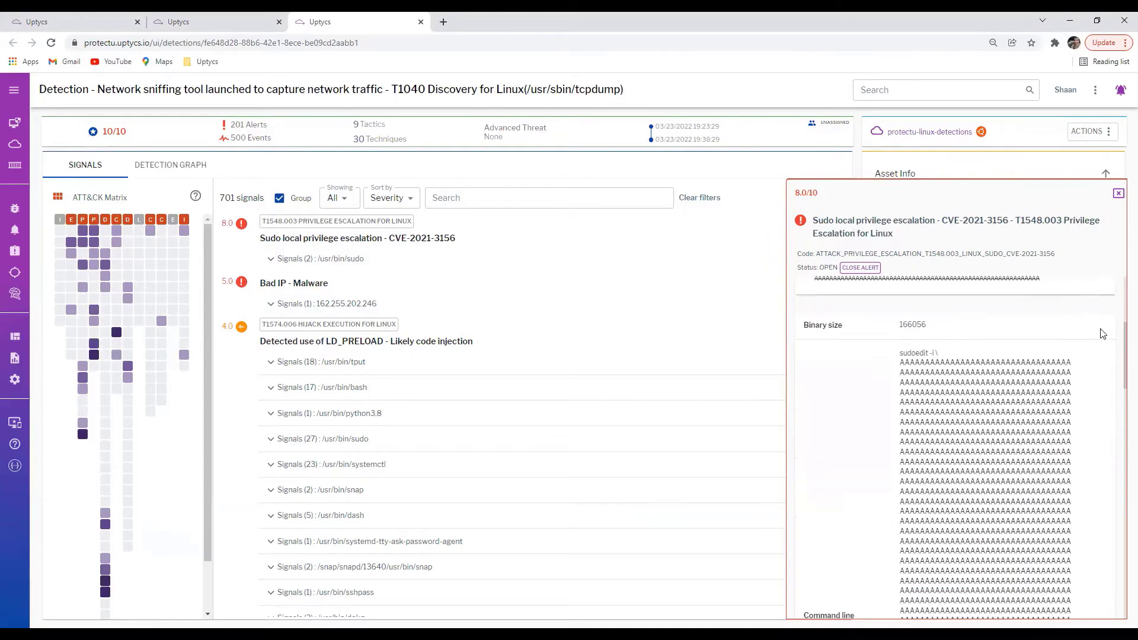
{"action": "scroll", "coordinate": [1085, 340], "scroll_direction": "down", "scroll_amount": 5}
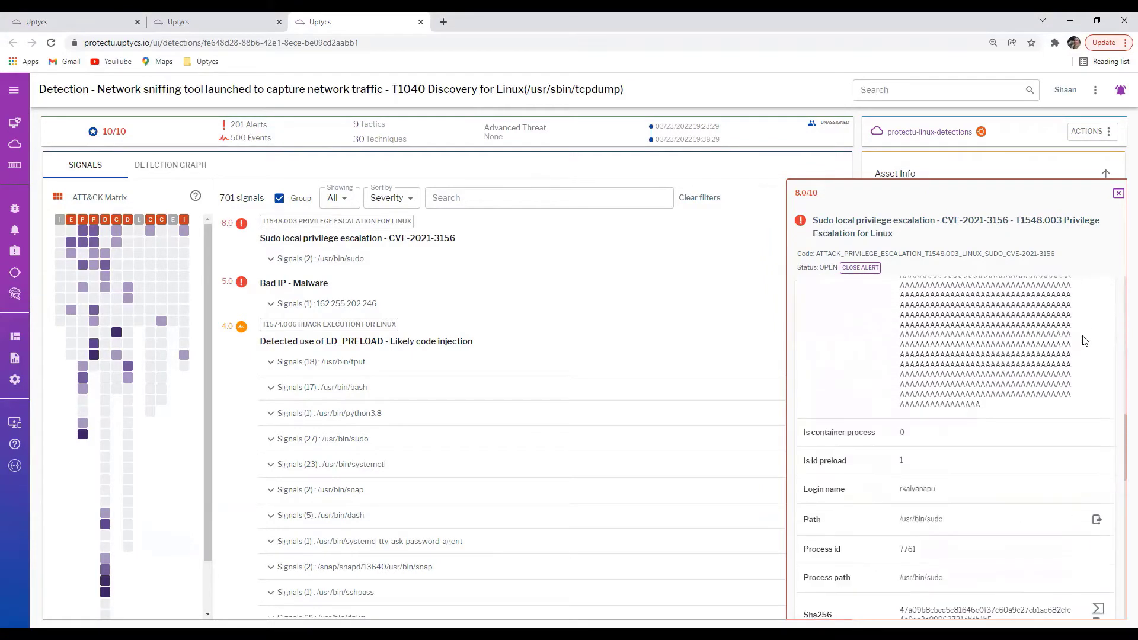
{"action": "scroll", "coordinate": [1084, 340], "scroll_direction": "down", "scroll_amount": 1}
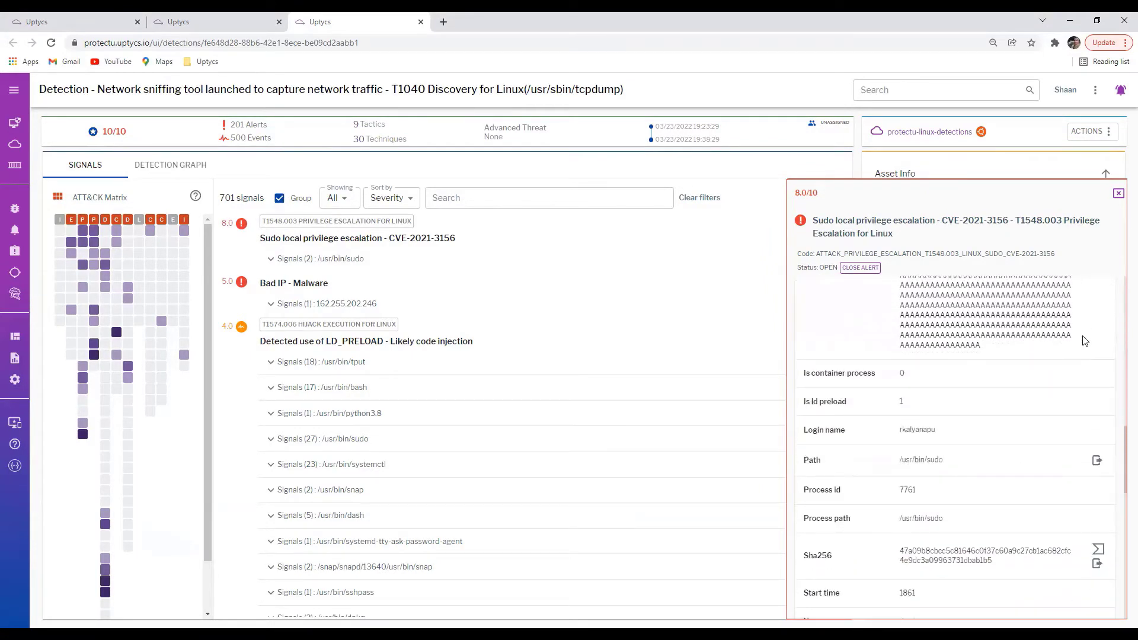
{"action": "scroll", "coordinate": [1085, 340], "scroll_direction": "up", "scroll_amount": 2}
{"action": "scroll", "coordinate": [1085, 341], "scroll_direction": "down", "scroll_amount": 1}
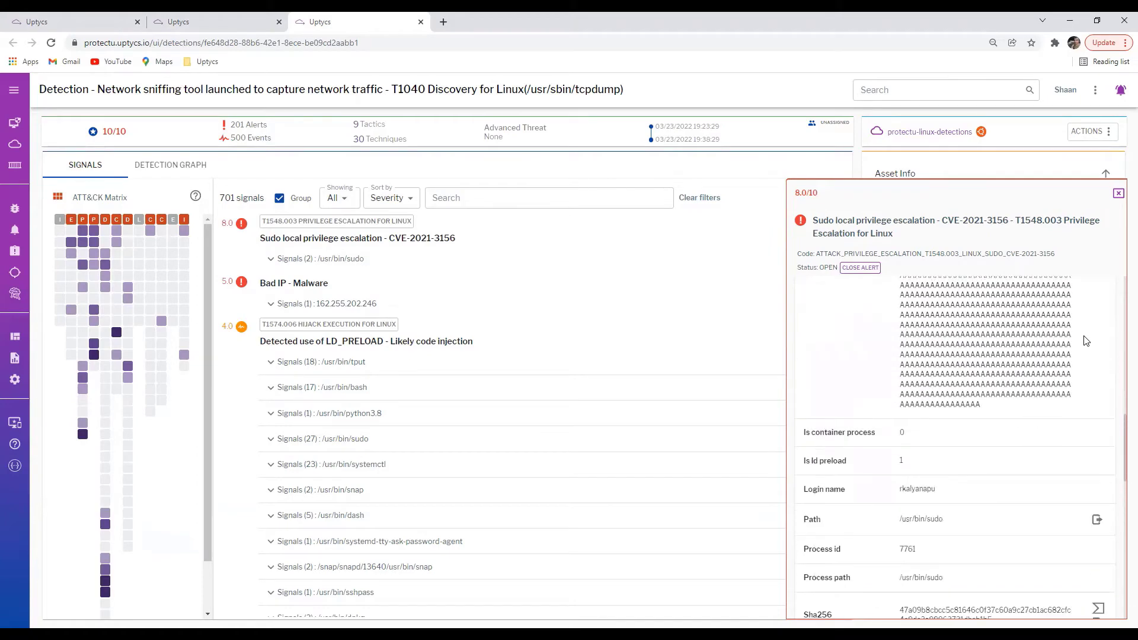
{"action": "scroll", "coordinate": [1051, 356], "scroll_direction": "up", "scroll_amount": 5}
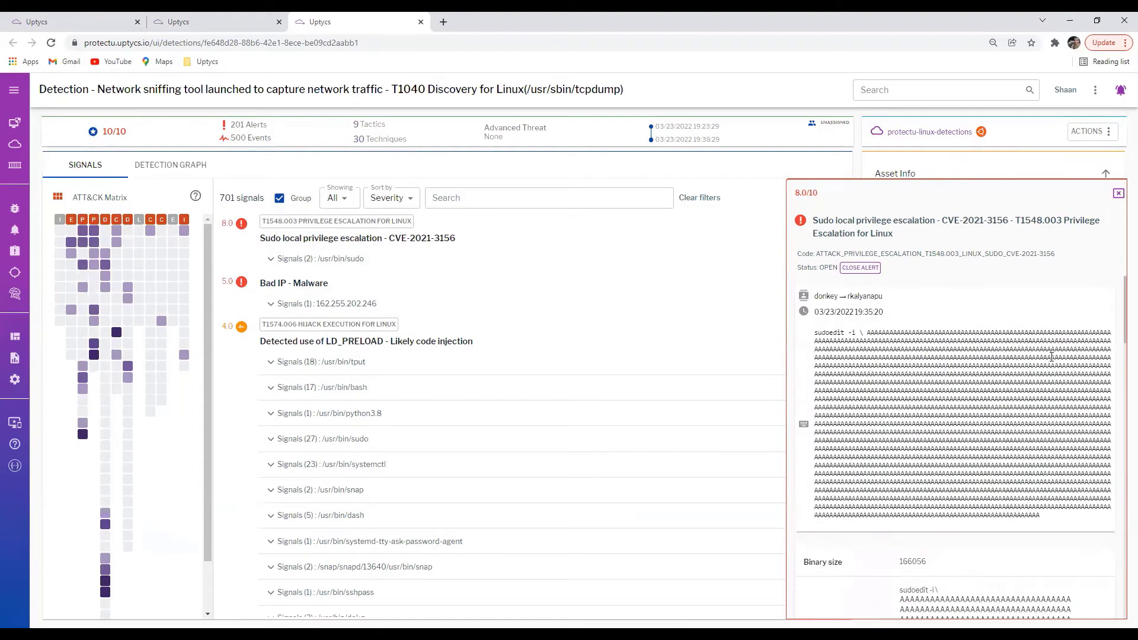
{"action": "scroll", "coordinate": [1047, 360], "scroll_direction": "down", "scroll_amount": 3}
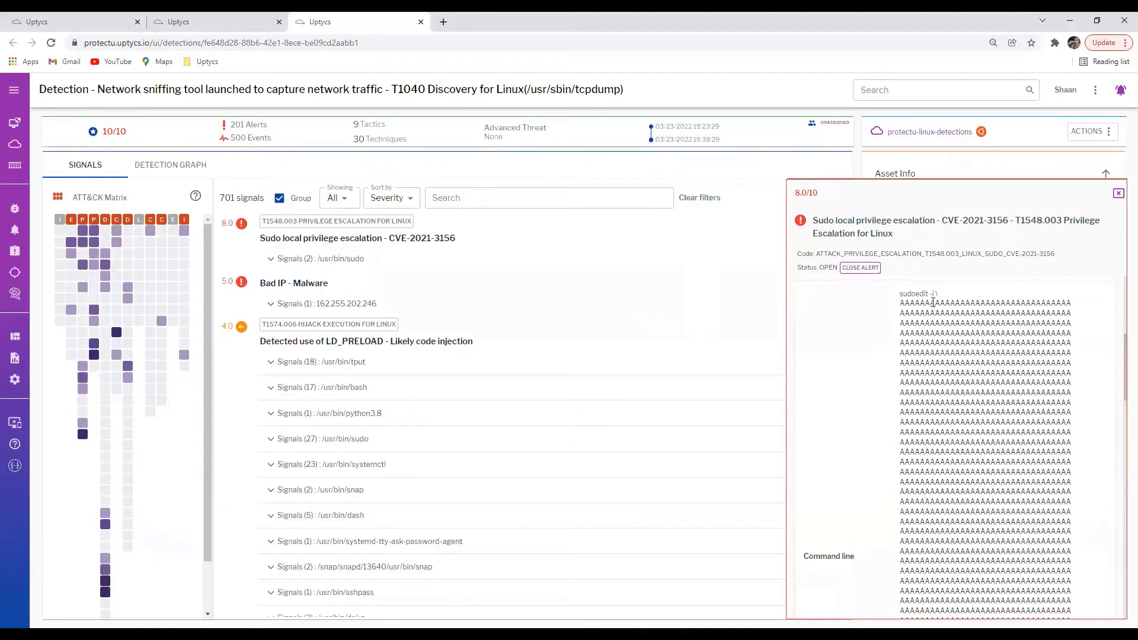
{"action": "scroll", "coordinate": [1027, 420], "scroll_direction": "down", "scroll_amount": 5}
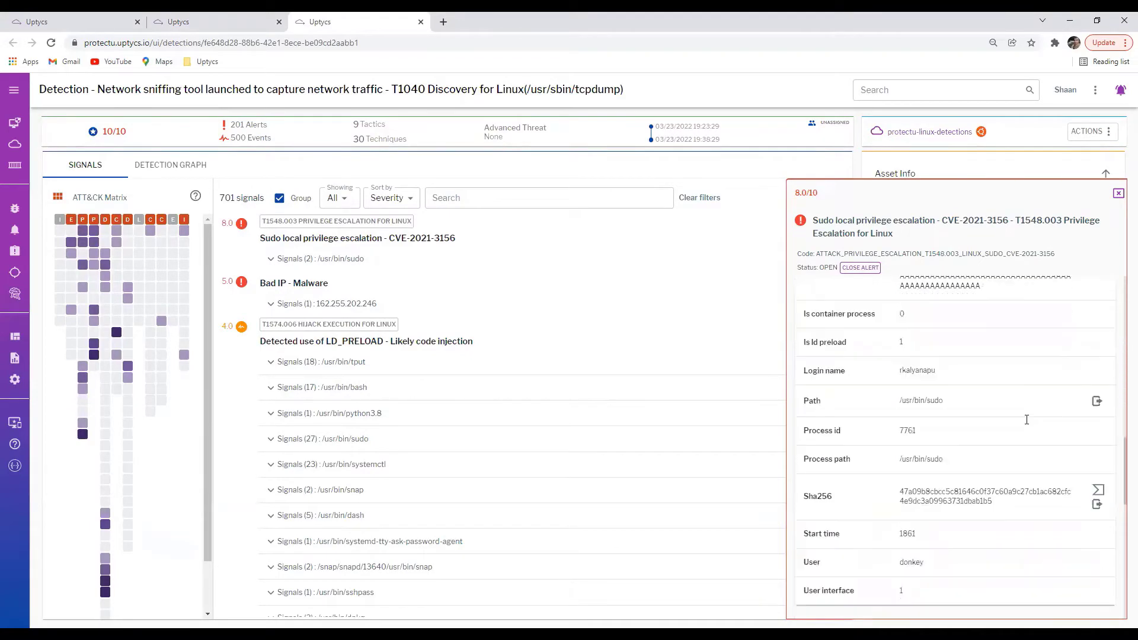
Highlight the login name and path values in the sudo privilege escalation alert, and close its details
{"action": "scroll", "coordinate": [979, 389], "scroll_direction": "up", "scroll_amount": 1}
{"action": "left_click_drag", "start_coordinate": [950, 431], "coordinate": [875, 438]}
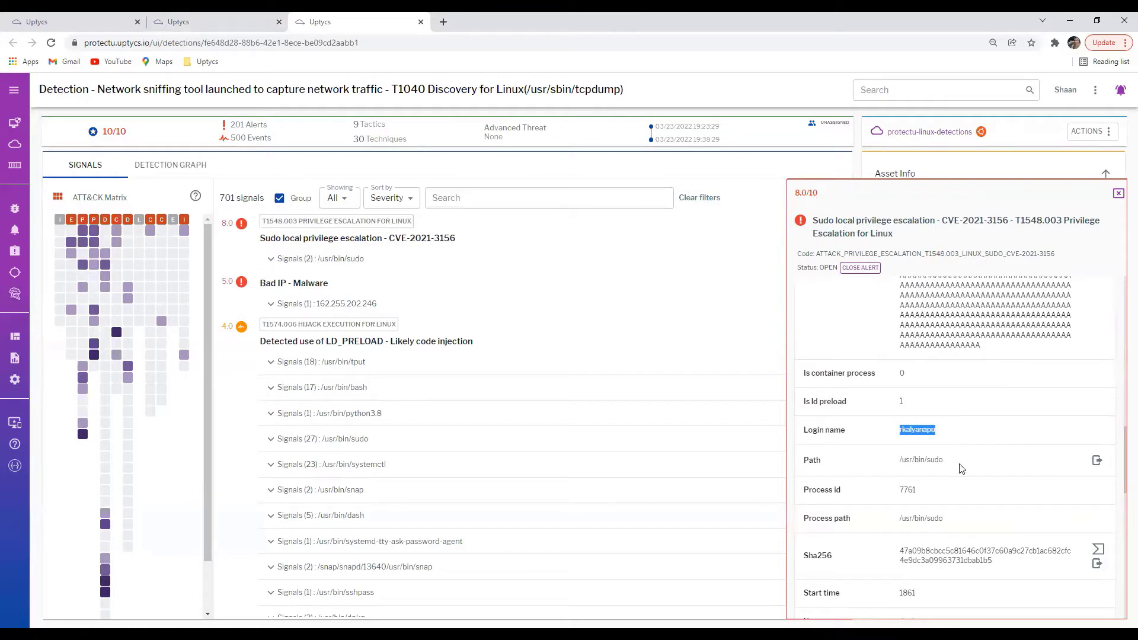
{"action": "left_click_drag", "start_coordinate": [950, 469], "coordinate": [894, 478]}
{"action": "scroll", "coordinate": [979, 539], "scroll_direction": "down", "scroll_amount": 1}
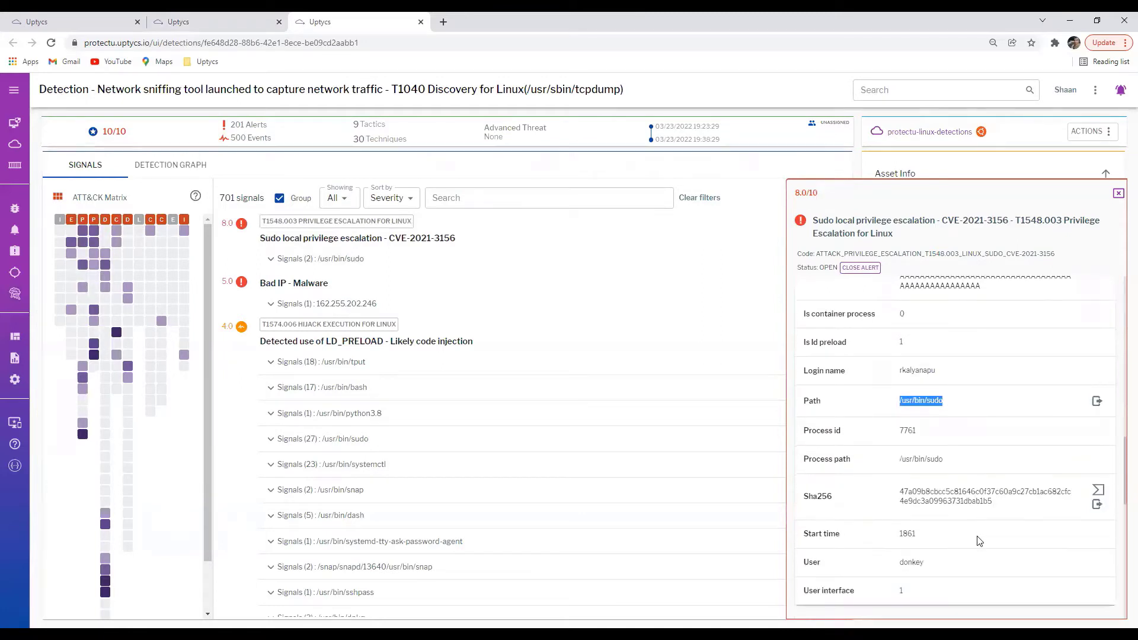
{"action": "scroll", "coordinate": [975, 536], "scroll_direction": "up", "scroll_amount": 2}
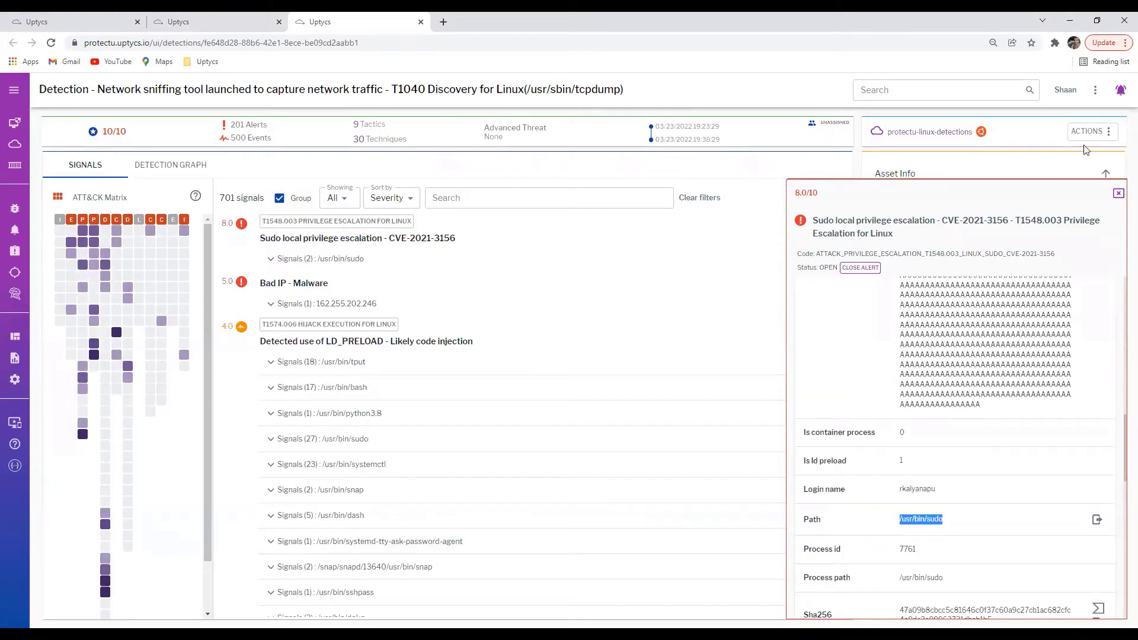
{"action": "left_click", "coordinate": [1118, 193]}
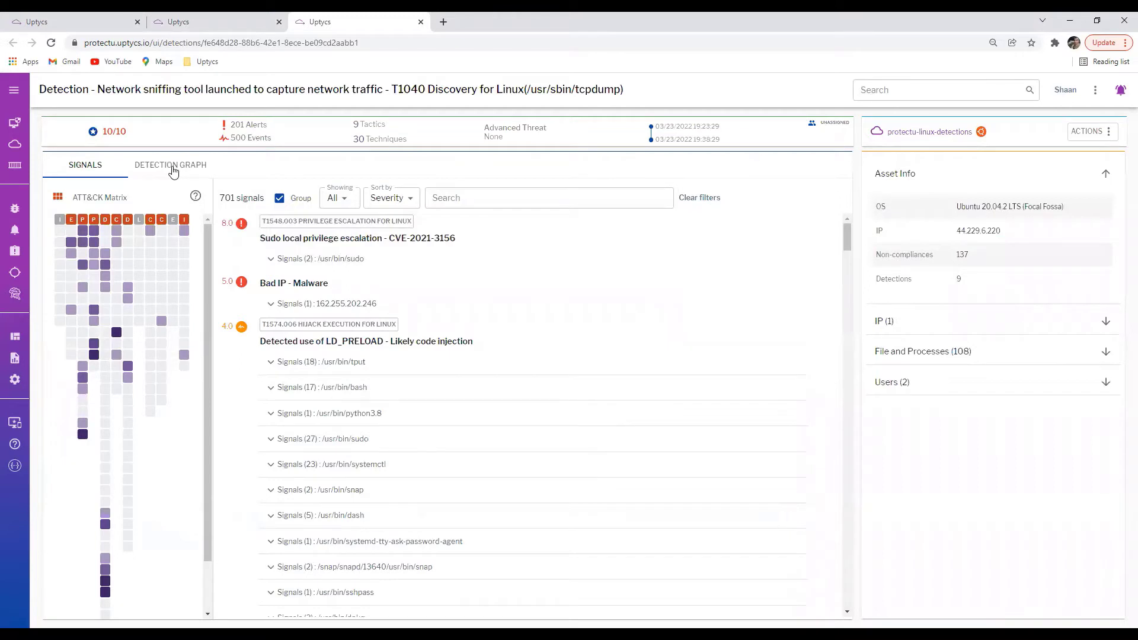
Open the details of the "Detected use of LD_PRELOAD - Likely code injection" signal and highlight the Hijack Execution for Linux technique
{"action": "scroll", "coordinate": [593, 361], "scroll_direction": "down", "scroll_amount": 2}
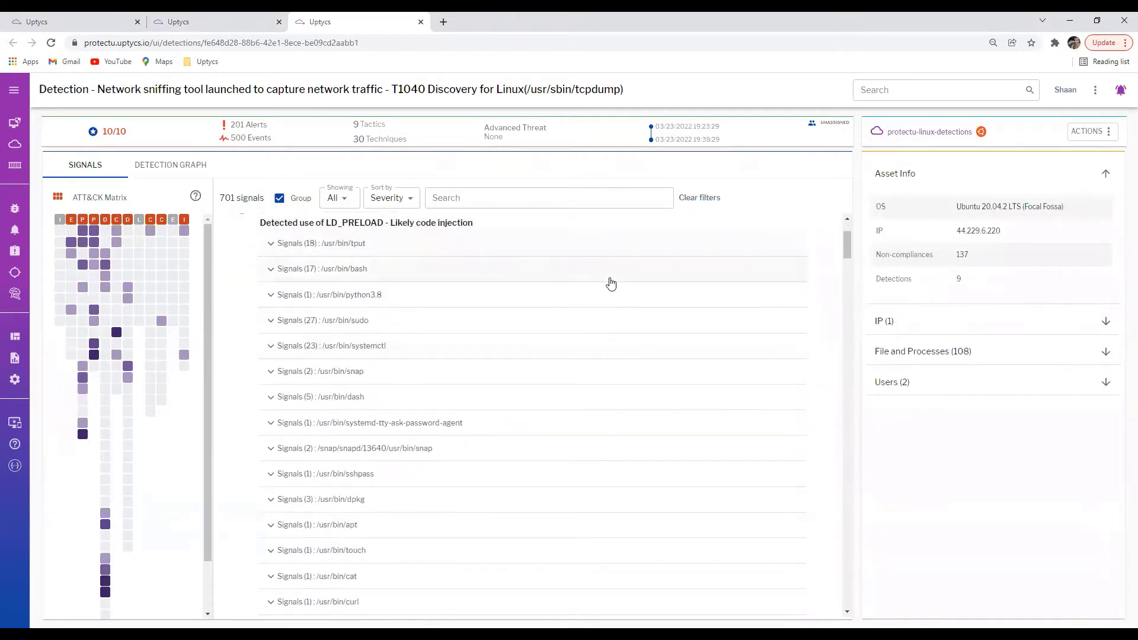
{"action": "scroll", "coordinate": [611, 283], "scroll_direction": "up", "scroll_amount": 1}
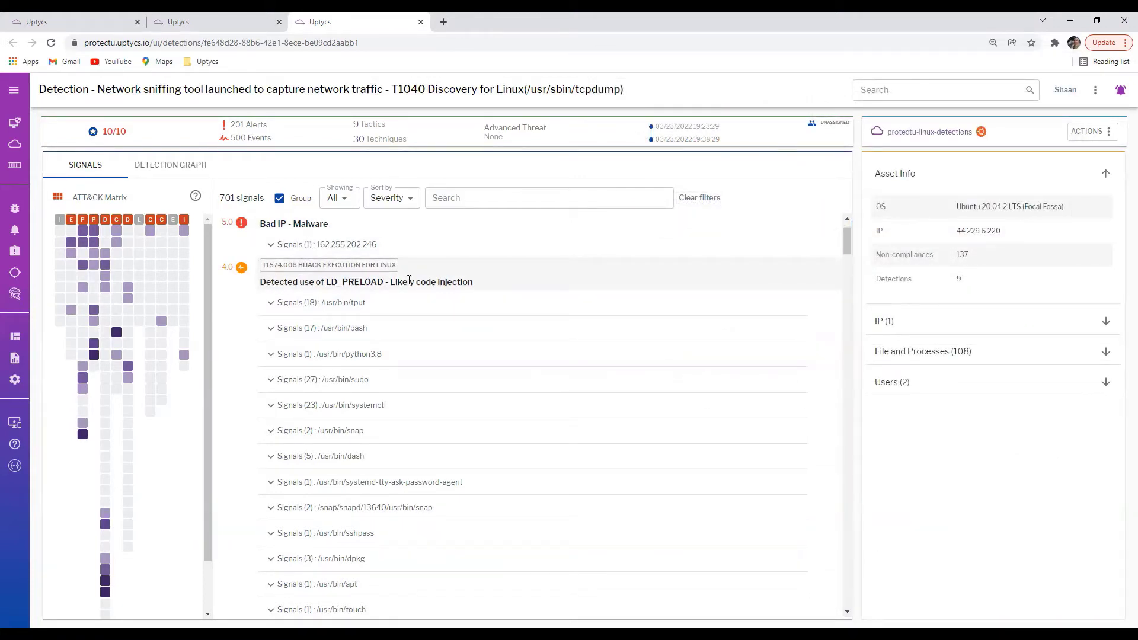
{"action": "left_click", "coordinate": [346, 280]}
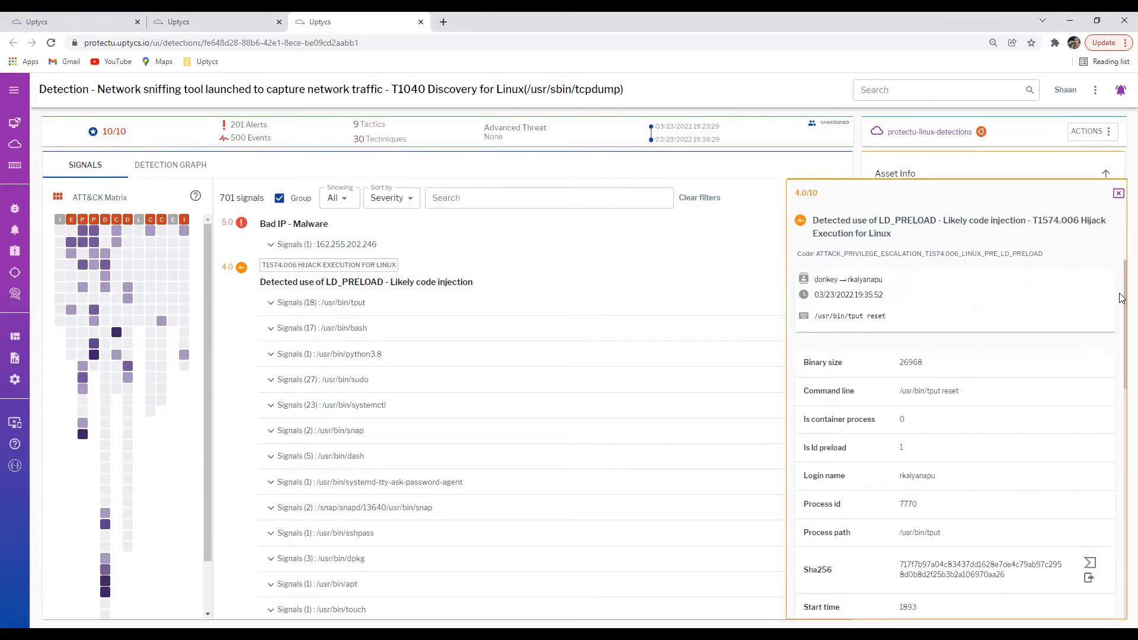
{"action": "left_click_drag", "start_coordinate": [952, 220], "coordinate": [1112, 232]}
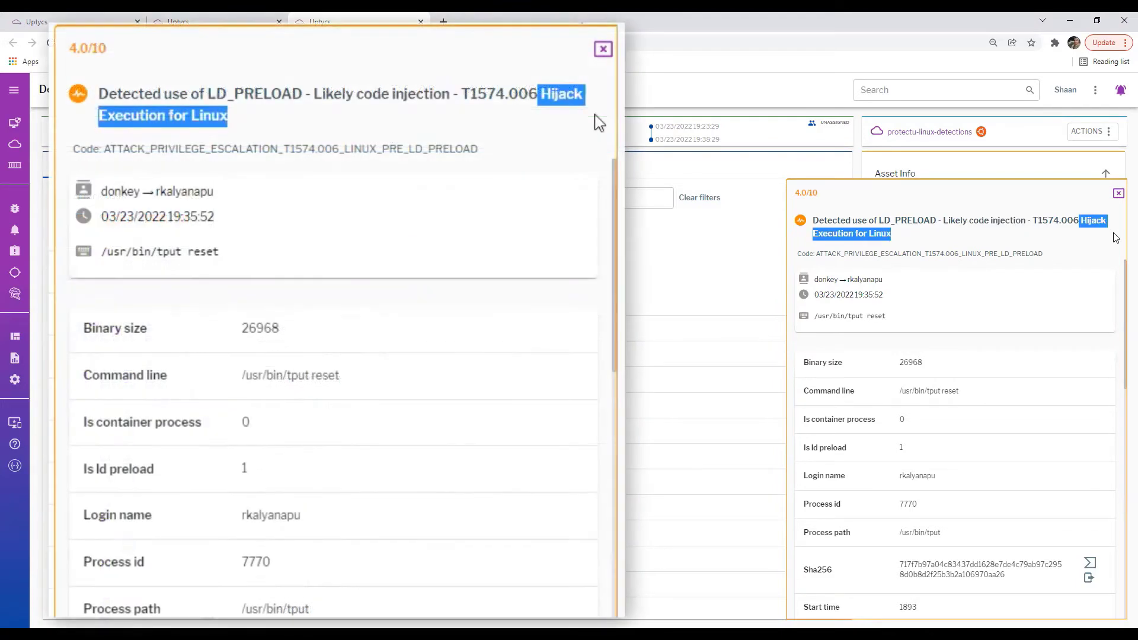
{"action": "left_click", "coordinate": [1018, 250]}
Review the LD_PRELOAD signal's process attributes, highlighting the login name and process ID values
{"action": "scroll", "coordinate": [1008, 373], "scroll_direction": "down", "scroll_amount": 2}
{"action": "scroll", "coordinate": [1007, 374], "scroll_direction": "up", "scroll_amount": 2}
{"action": "scroll", "coordinate": [1007, 372], "scroll_direction": "down", "scroll_amount": 3}
{"action": "double_click", "coordinate": [929, 356]}
{"action": "scroll", "coordinate": [968, 350], "scroll_direction": "up", "scroll_amount": 1}
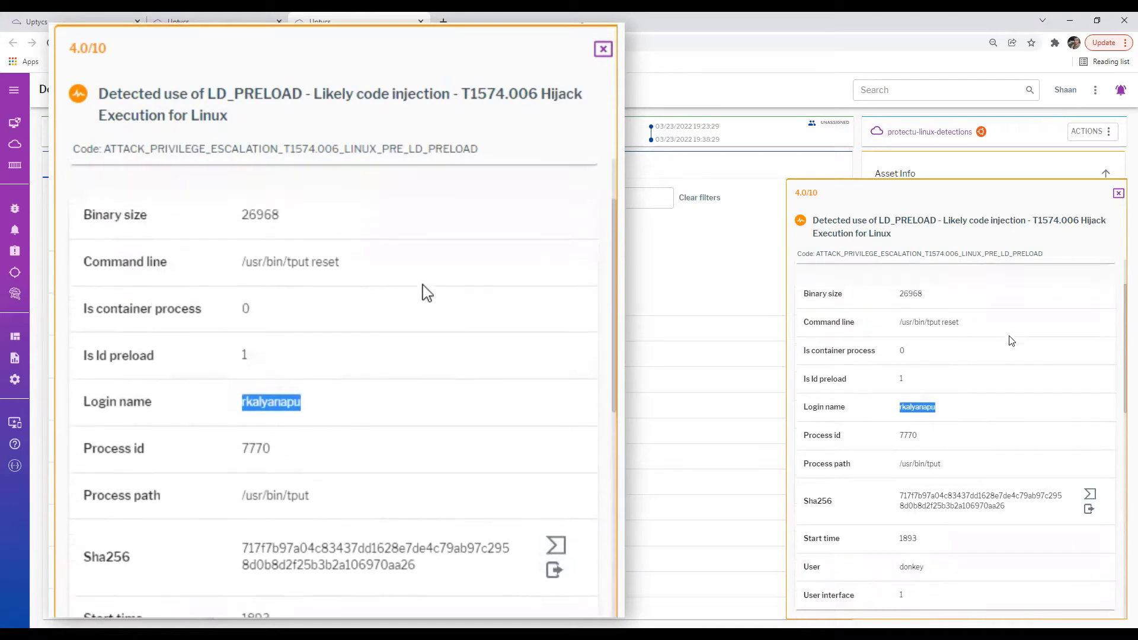
{"action": "left_click", "coordinate": [976, 386]}
{"action": "double_click", "coordinate": [907, 444]}
{"action": "scroll", "coordinate": [915, 437], "scroll_direction": "down", "scroll_amount": 1}
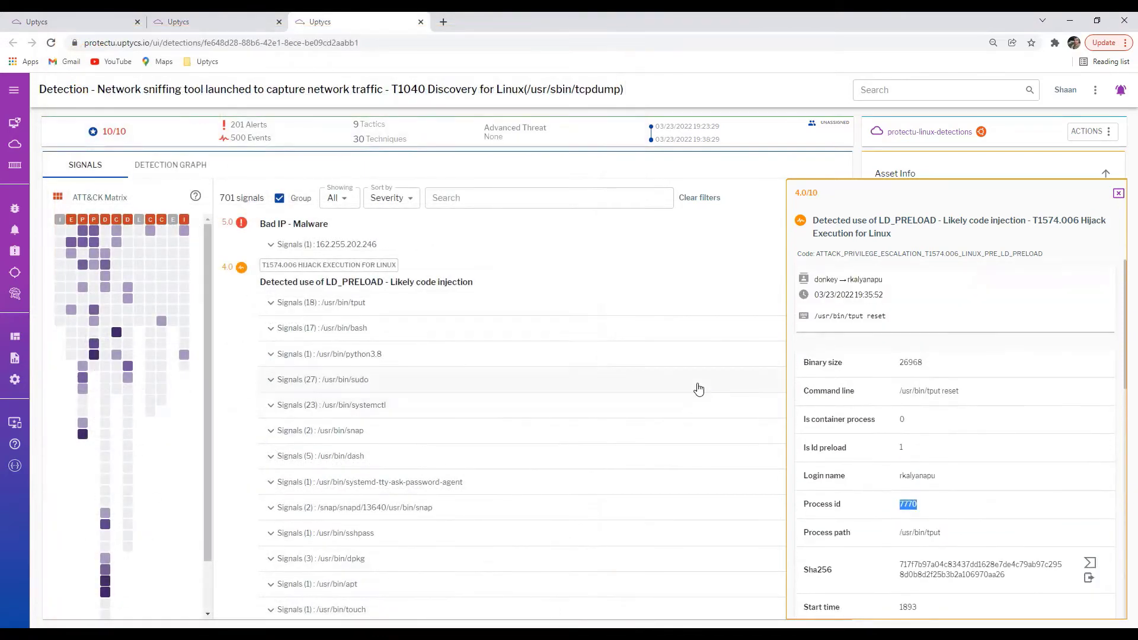
Examine the LD_PRELOAD signal's ancestor list, highlighting the whole process chain down to systemd
{"action": "scroll", "coordinate": [711, 389], "scroll_direction": "down", "scroll_amount": 5}
{"action": "scroll", "coordinate": [932, 365], "scroll_direction": "down", "scroll_amount": 4}
{"action": "scroll", "coordinate": [961, 397], "scroll_direction": "down", "scroll_amount": 1}
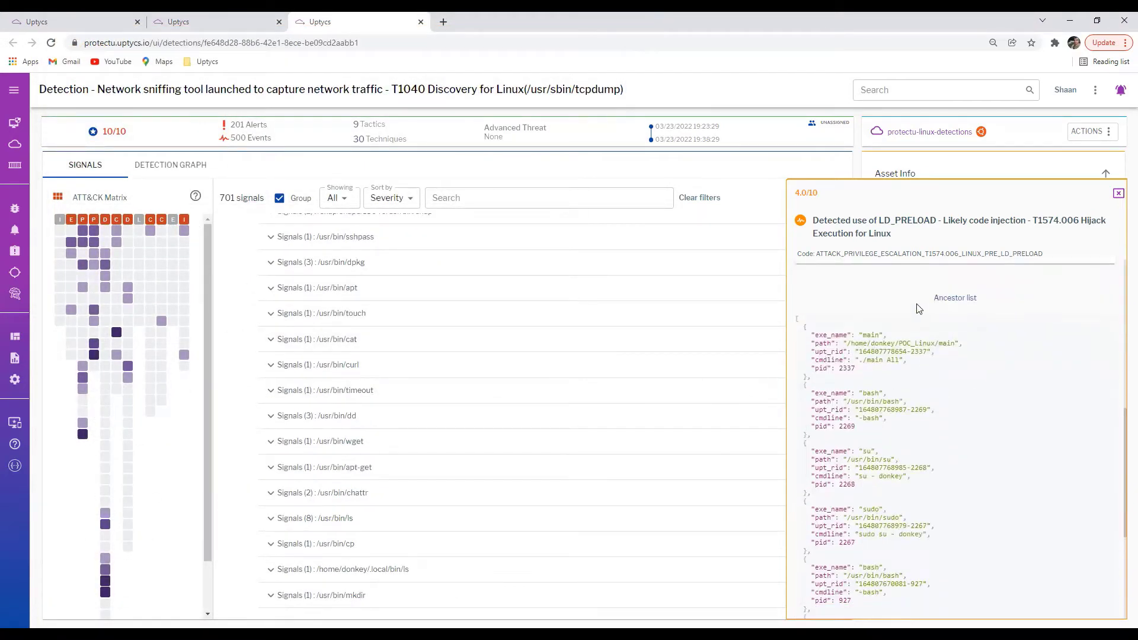
{"action": "left_click_drag", "start_coordinate": [794, 345], "coordinate": [950, 560]}
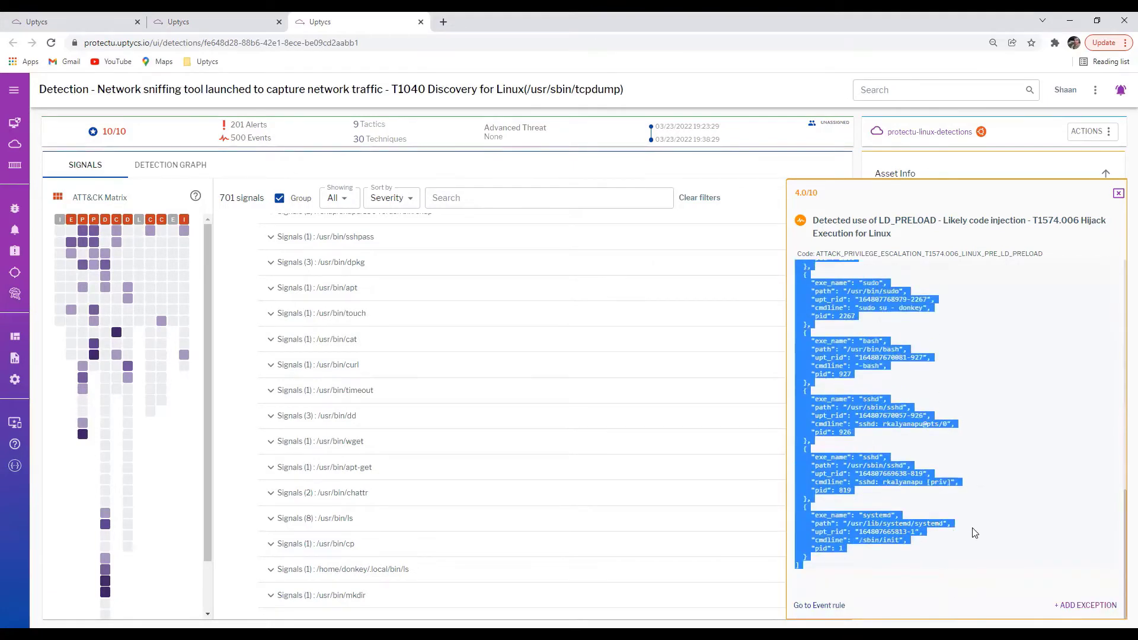
{"action": "left_click", "coordinate": [973, 532]}
{"action": "scroll", "coordinate": [976, 533], "scroll_direction": "up", "scroll_amount": 3}
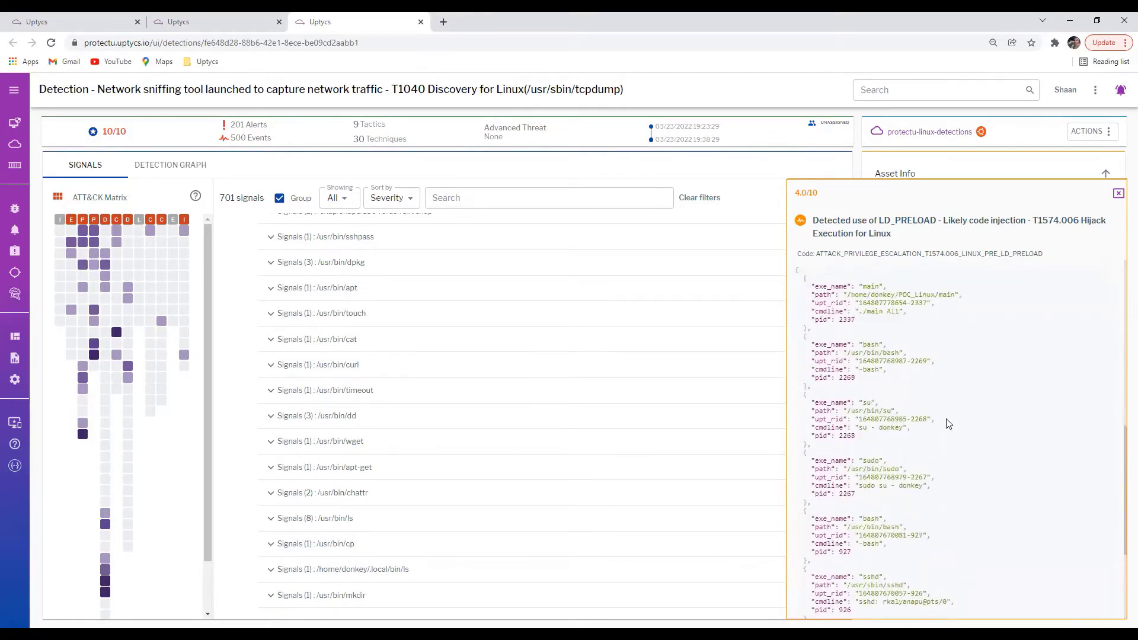
{"action": "scroll", "coordinate": [948, 423], "scroll_direction": "up", "scroll_amount": 2}
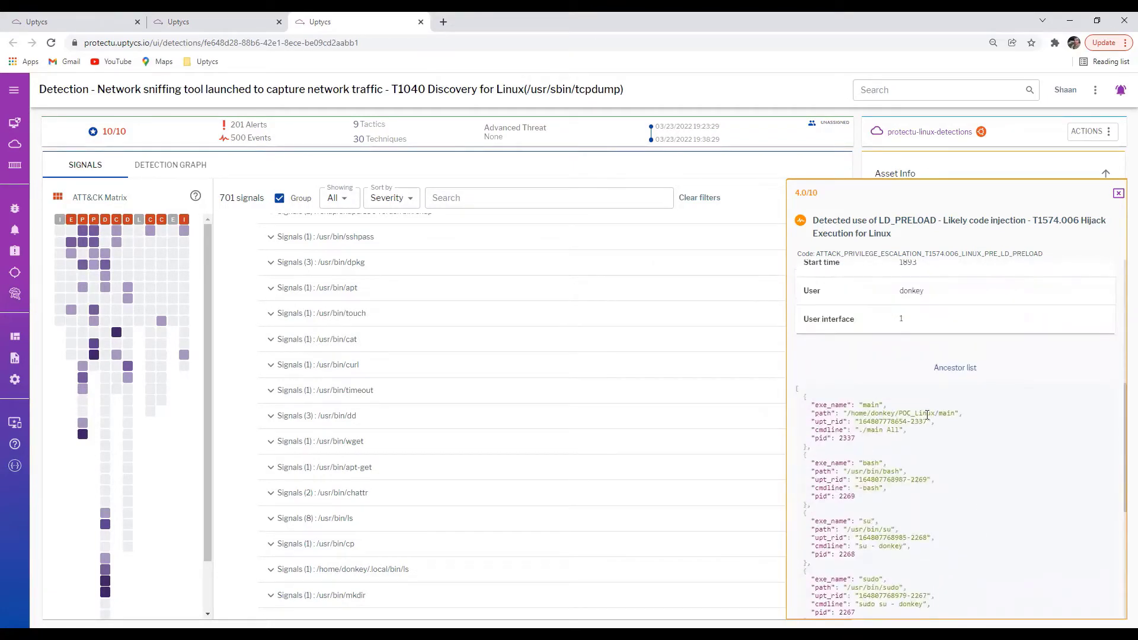
View the detection graph of the network sniffing detection and return to its list of signals
{"action": "left_click", "coordinate": [172, 166]}
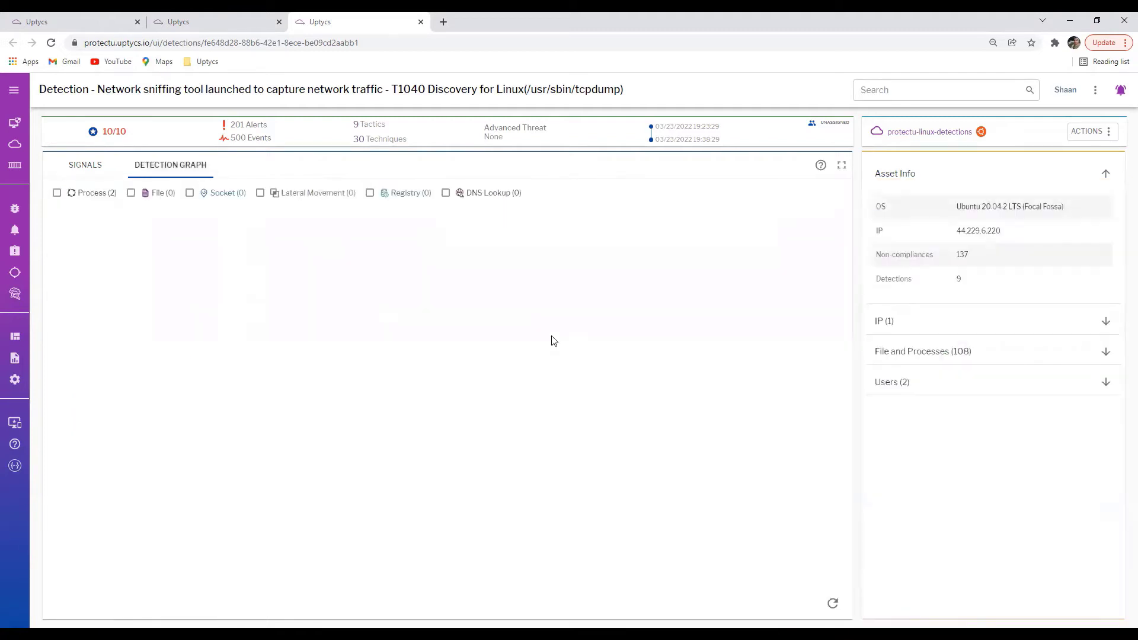
{"action": "mouse_move", "coordinate": [520, 412]}
{"action": "left_click", "coordinate": [76, 163]}
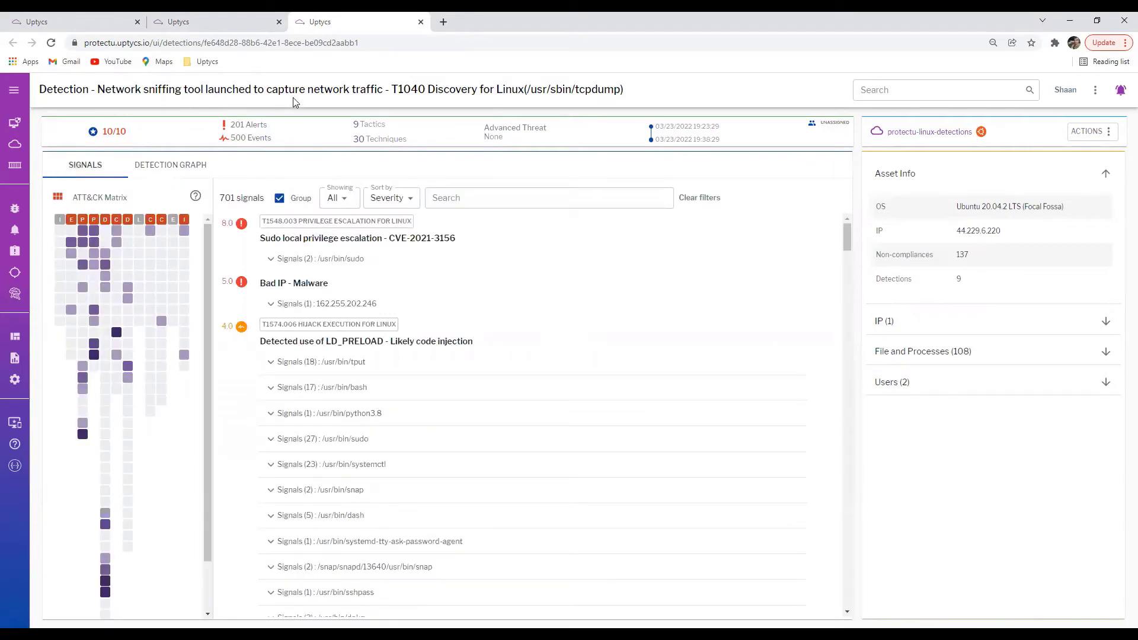
Open the Windows host's Uptycs_Mimikatz detection in a separate browser tab and show its "Yara rule match on process memory" signal details
{"action": "left_click", "coordinate": [179, 24]}
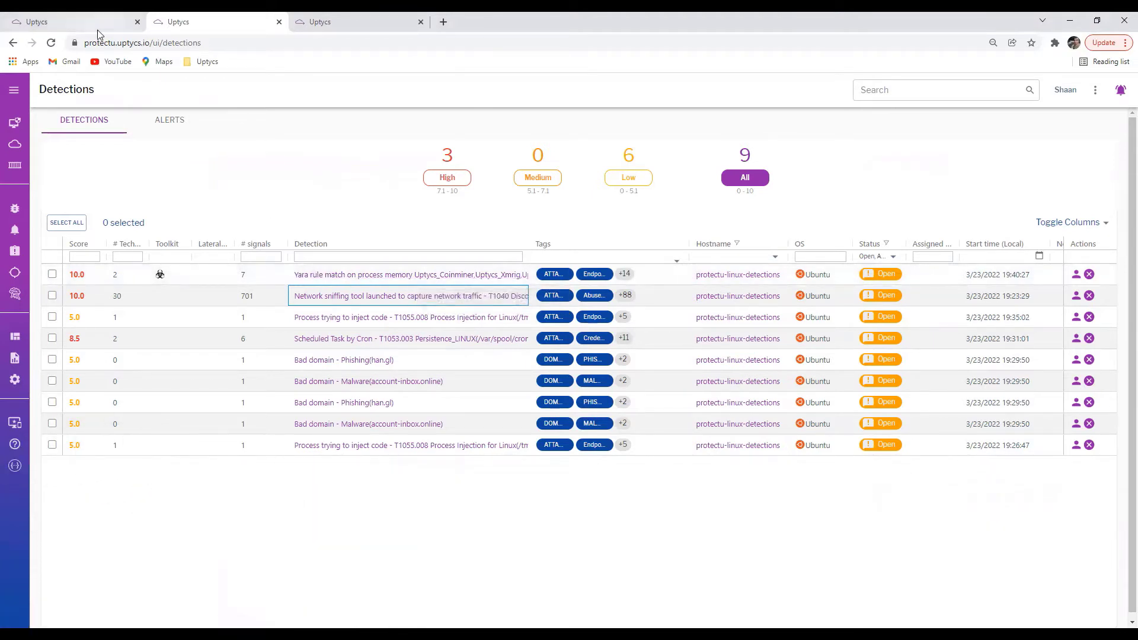
{"action": "left_click", "coordinate": [92, 29]}
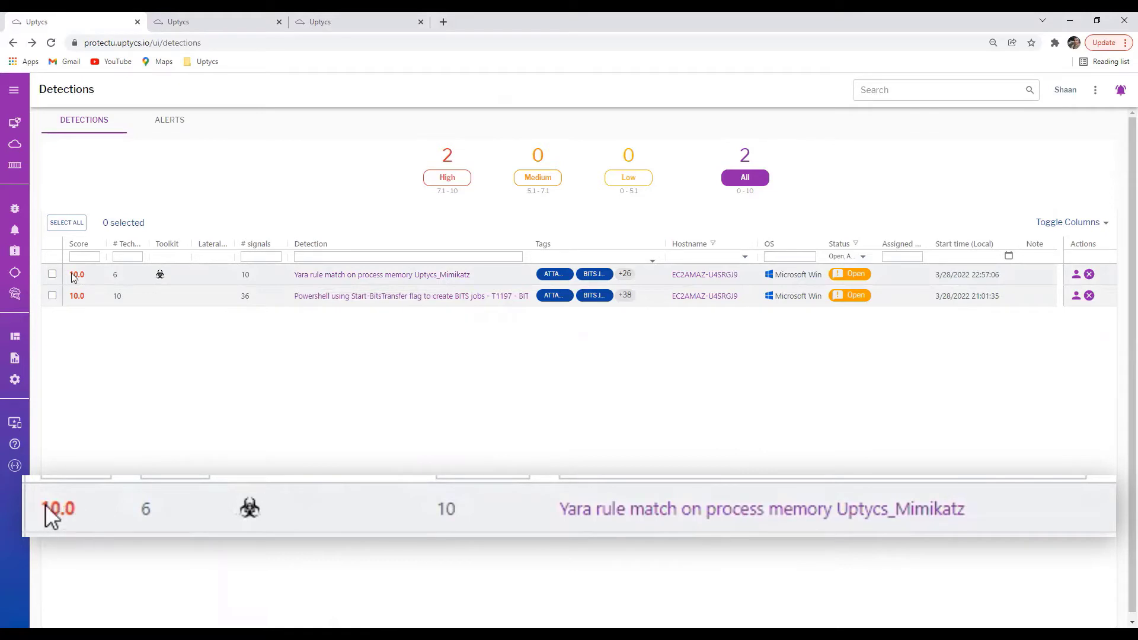
{"action": "right_click", "coordinate": [395, 281]}
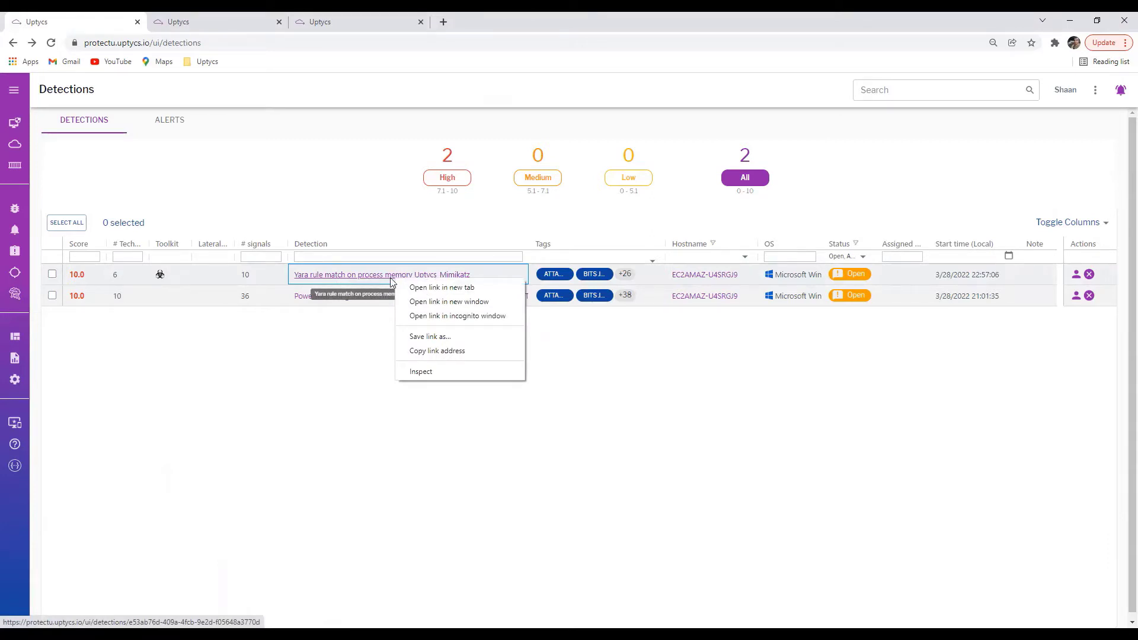
{"action": "left_click", "coordinate": [446, 288]}
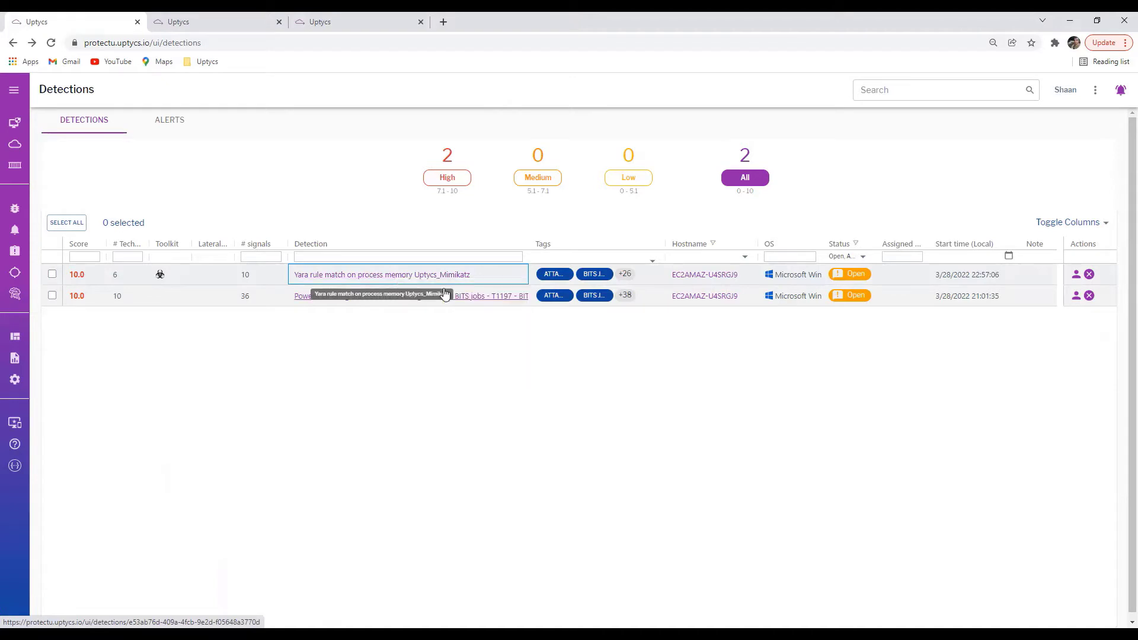
{"action": "left_click", "coordinate": [237, 25]}
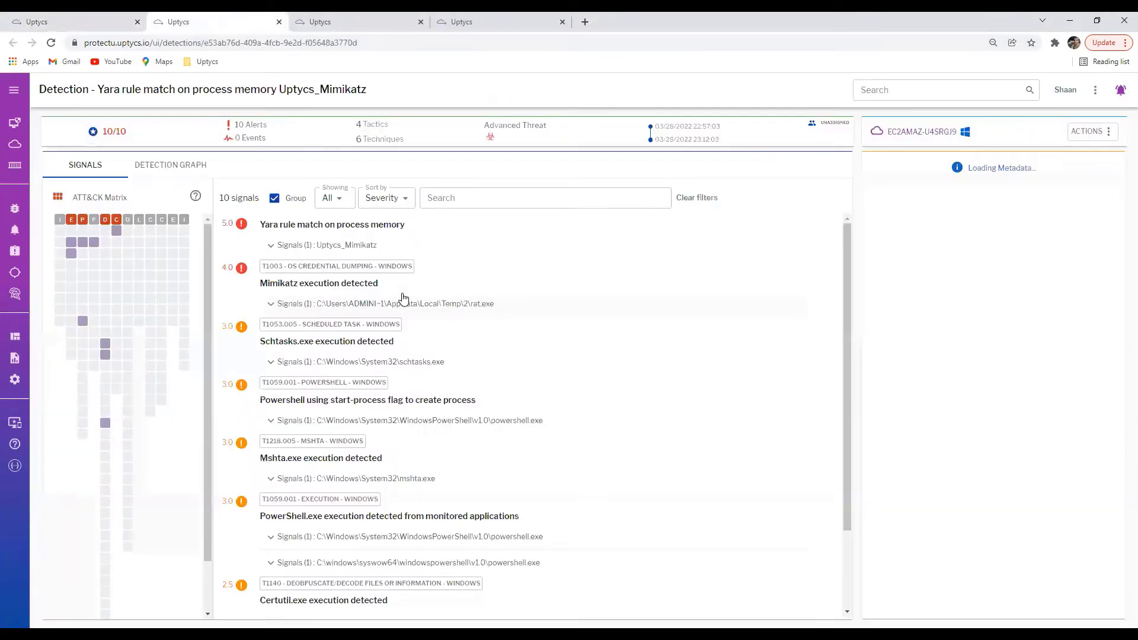
{"action": "double_click", "coordinate": [309, 225]}
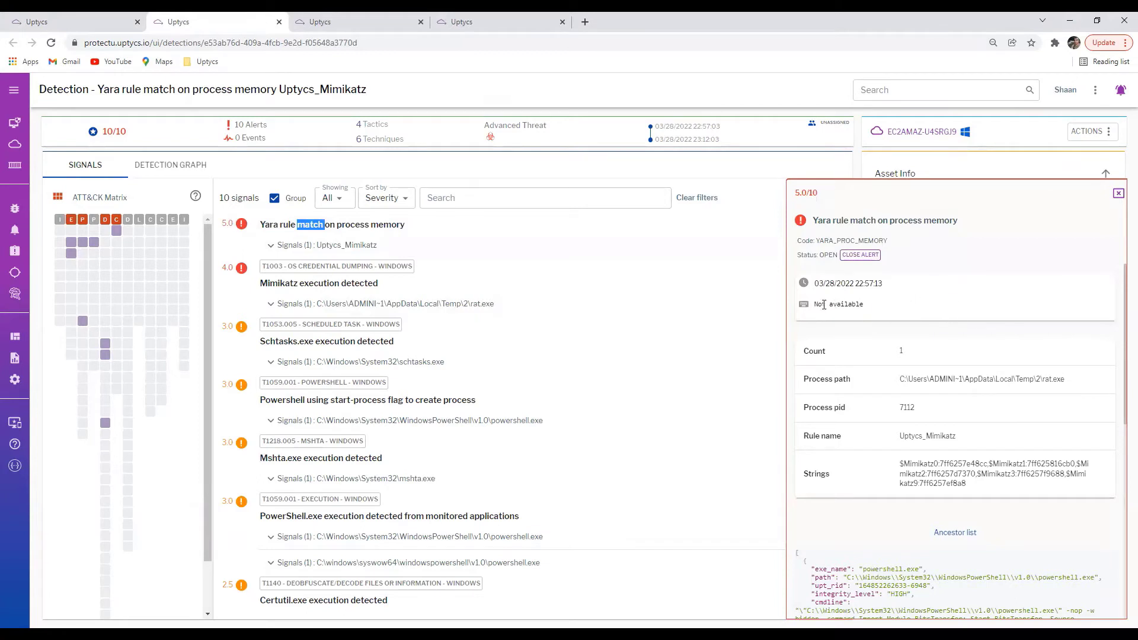
Review the Yara signal's attributes, highlighting the process path and the Uptycs_Mimikatz rule name
{"action": "left_click_drag", "start_coordinate": [901, 381], "coordinate": [1076, 384]}
{"action": "scroll", "coordinate": [1080, 396], "scroll_direction": "down", "scroll_amount": 1}
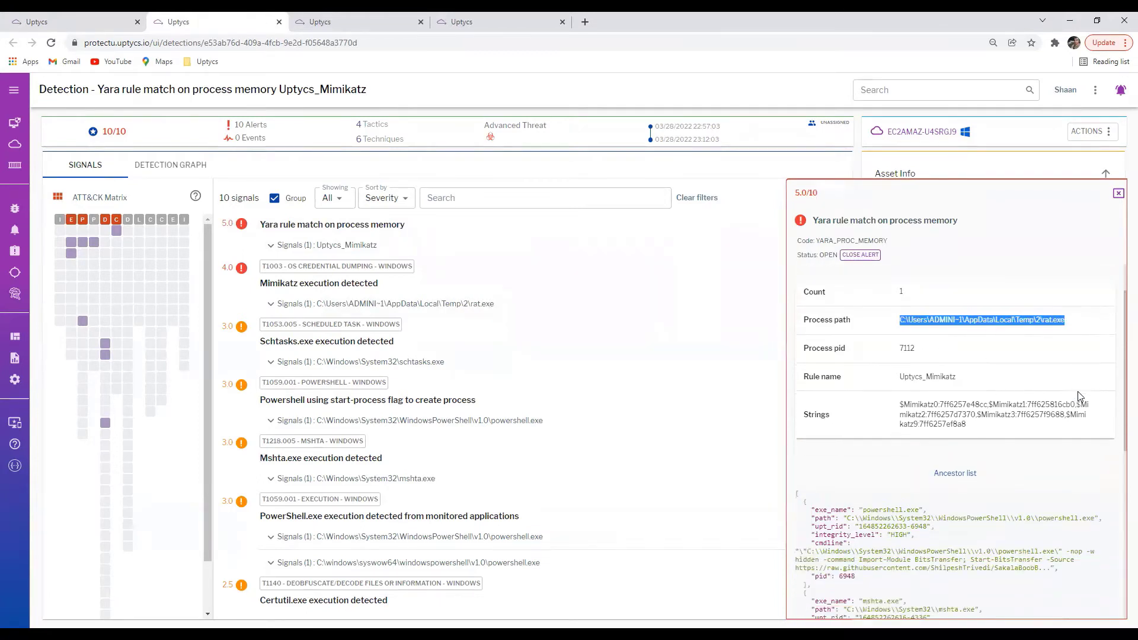
{"action": "left_click", "coordinate": [1059, 377]}
{"action": "left_click_drag", "start_coordinate": [1057, 320], "coordinate": [1074, 324]}
{"action": "left_click", "coordinate": [1074, 325]}
{"action": "double_click", "coordinate": [1049, 320]}
{"action": "left_click", "coordinate": [1019, 350]}
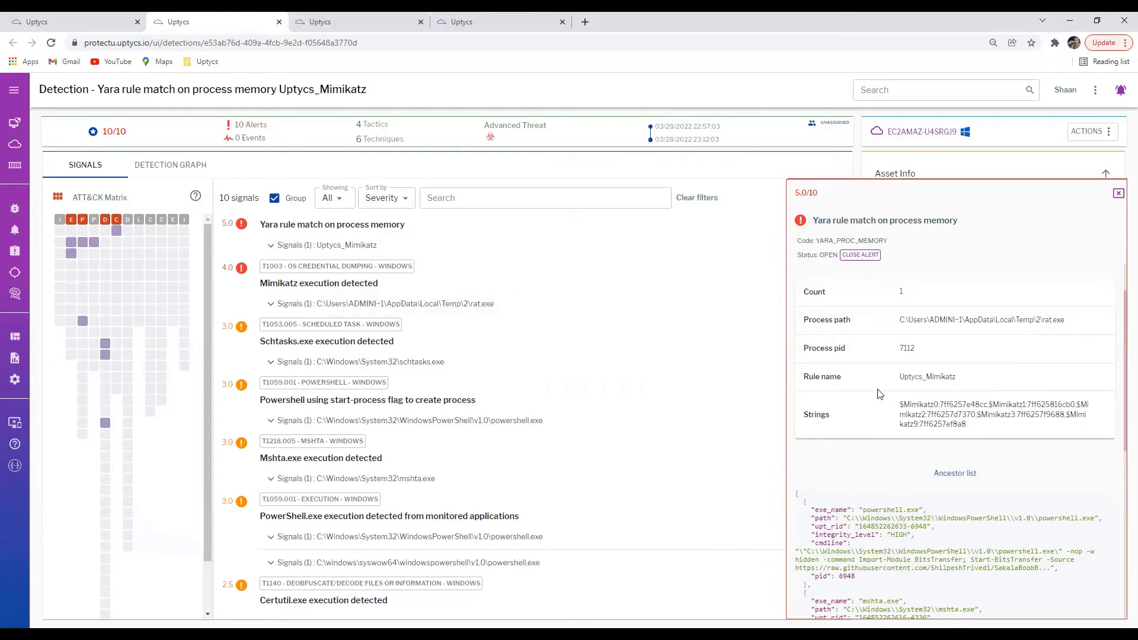
{"action": "left_click_drag", "start_coordinate": [905, 377], "coordinate": [993, 379]}
{"action": "left_click", "coordinate": [993, 380]}
Examine the Yara signal's ancestor list down to explorer.exe, highlighting the process chain
{"action": "scroll", "coordinate": [994, 382], "scroll_direction": "down", "scroll_amount": 5}
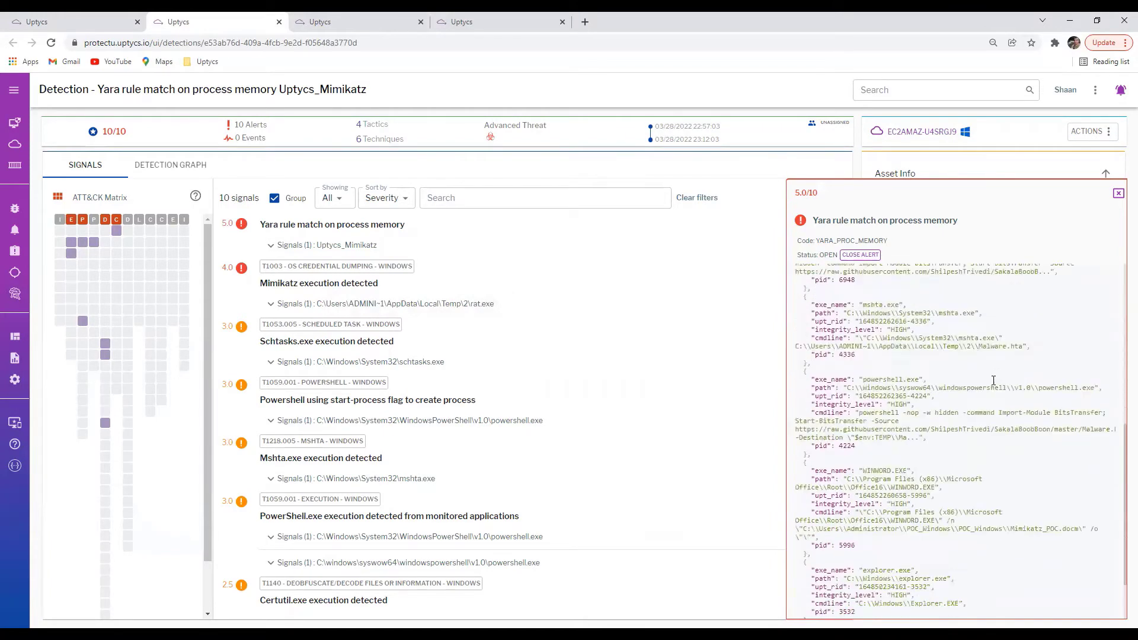
{"action": "scroll", "coordinate": [994, 383], "scroll_direction": "down", "scroll_amount": 1}
{"action": "scroll", "coordinate": [994, 384], "scroll_direction": "up", "scroll_amount": 3}
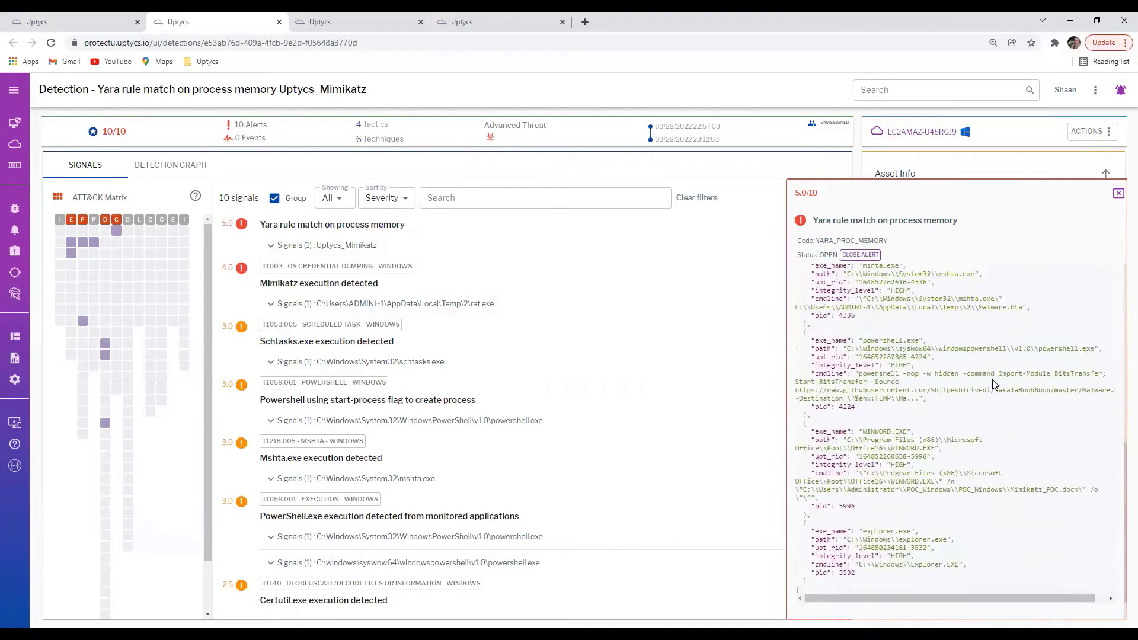
{"action": "scroll", "coordinate": [994, 384], "scroll_direction": "up", "scroll_amount": 2}
{"action": "scroll", "coordinate": [994, 385], "scroll_direction": "down", "scroll_amount": 5}
{"action": "scroll", "coordinate": [978, 386], "scroll_direction": "up", "scroll_amount": 3}
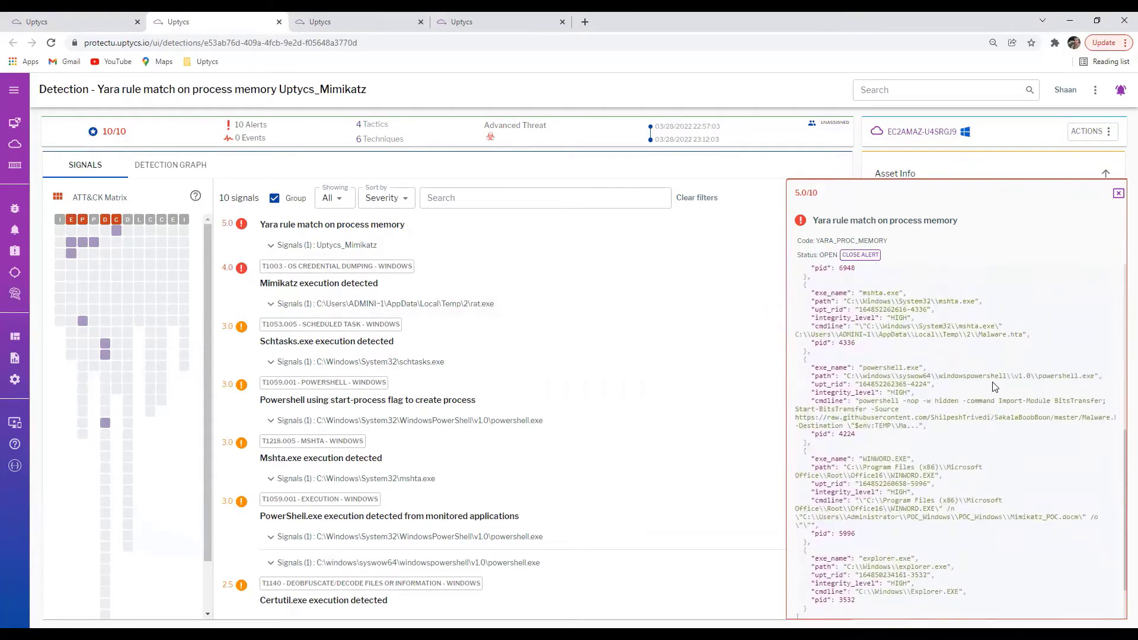
{"action": "left_click_drag", "start_coordinate": [828, 321], "coordinate": [946, 560]}
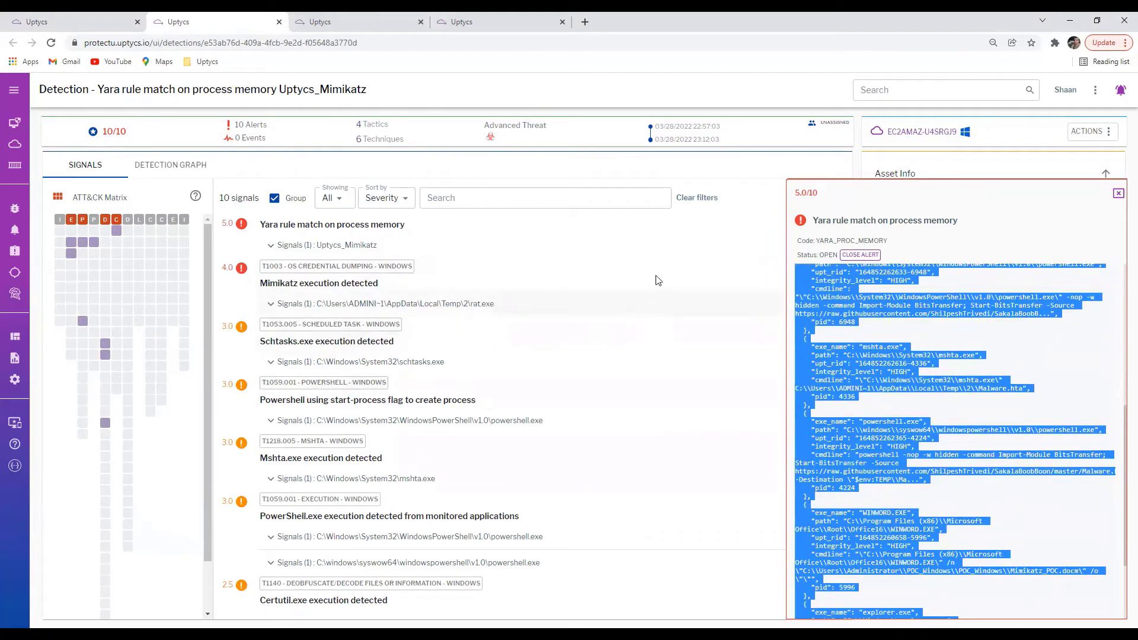
Show the details of the "Mimikatz execution detected" signal and highlight its T1003 OS Credential Dumping technique in the ATT&CK matrix
{"action": "left_click", "coordinate": [357, 286]}
{"action": "double_click", "coordinate": [321, 283]}
{"action": "left_click", "coordinate": [366, 281]}
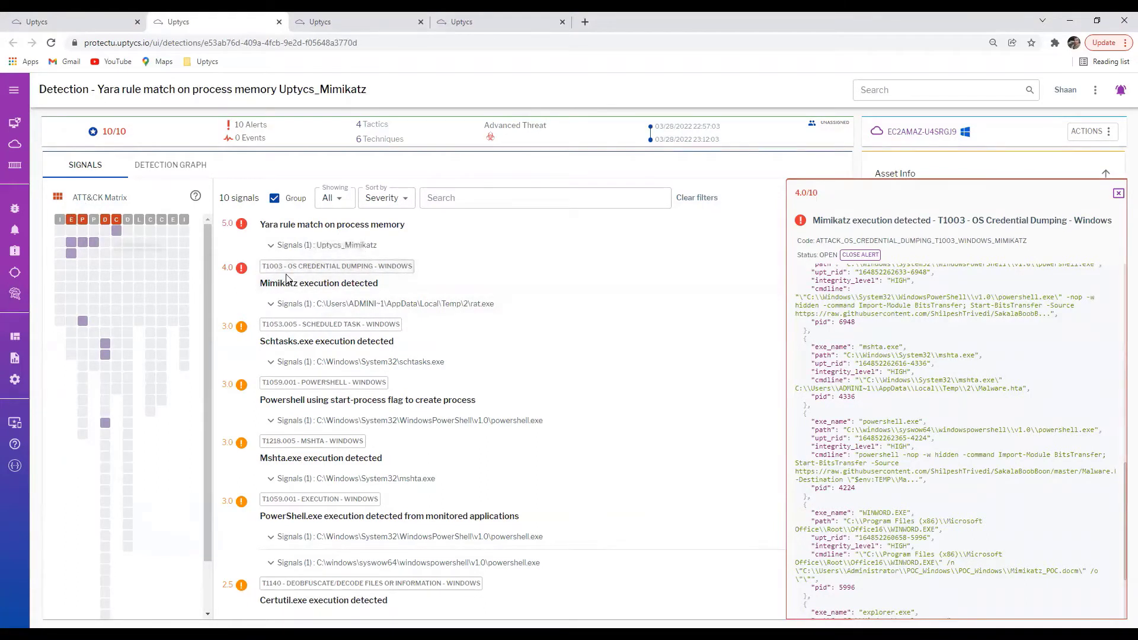
{"action": "left_click", "coordinate": [362, 266]}
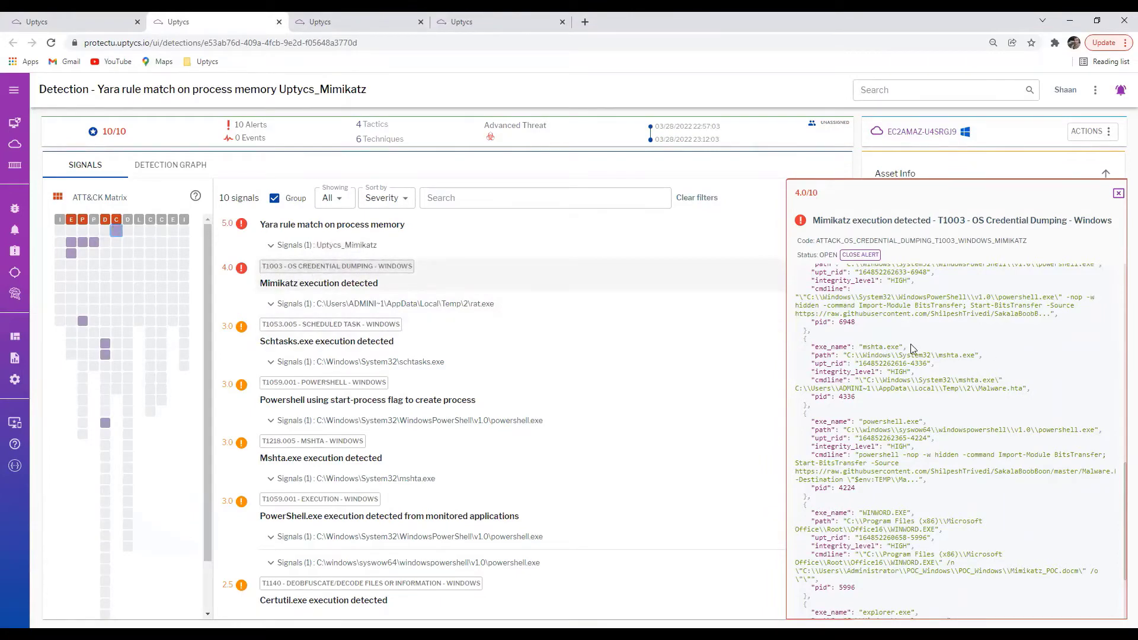
Review the Mimikatz execution signal's command line, path, SHA256, signature attributes and ancestor list
{"action": "scroll", "coordinate": [948, 331], "scroll_direction": "up", "scroll_amount": 10}
{"action": "scroll", "coordinate": [972, 339], "scroll_direction": "down", "scroll_amount": 1}
{"action": "double_click", "coordinate": [1048, 335]}
{"action": "left_click", "coordinate": [1042, 376]}
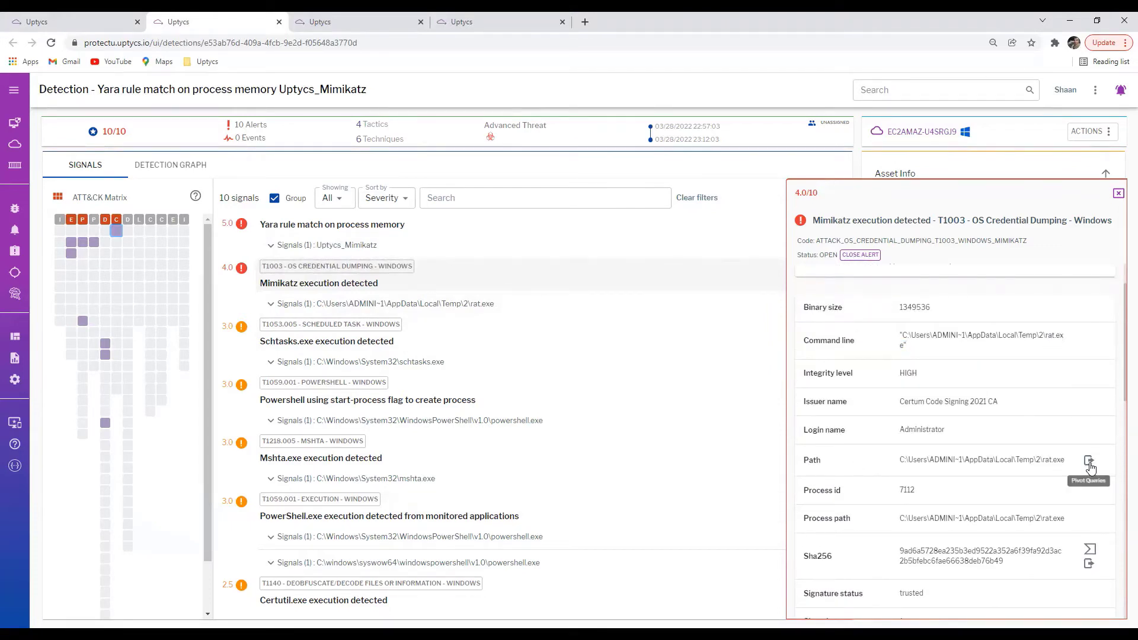
{"action": "scroll", "coordinate": [946, 475], "scroll_direction": "down", "scroll_amount": 1}
{"action": "scroll", "coordinate": [946, 475], "scroll_direction": "down", "scroll_amount": 2}
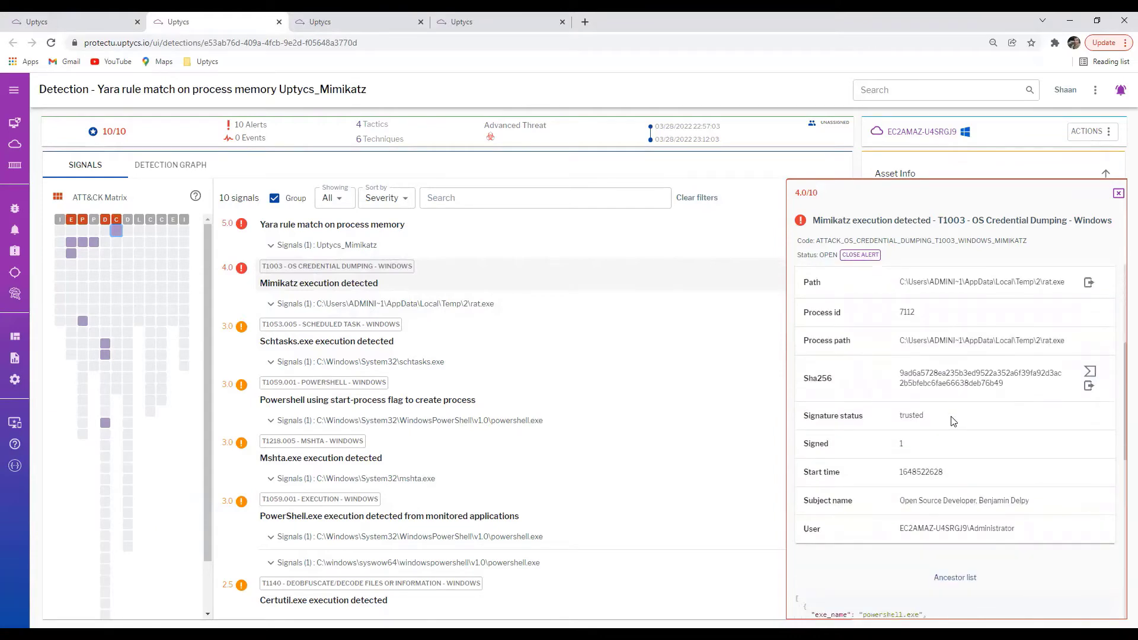
{"action": "scroll", "coordinate": [952, 421], "scroll_direction": "down", "scroll_amount": 5}
{"action": "scroll", "coordinate": [952, 421], "scroll_direction": "up", "scroll_amount": 9}
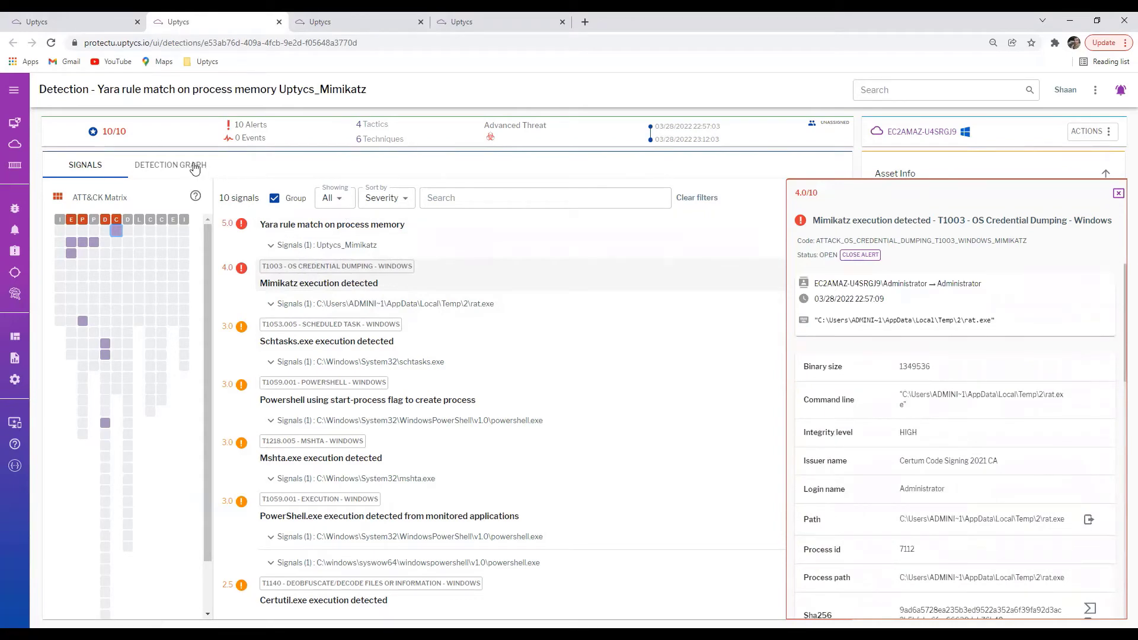
View the Mimikatz detection's graph and inspect the path and severity of the powershell.exe and rat.exe nodes
{"action": "left_click", "coordinate": [172, 166]}
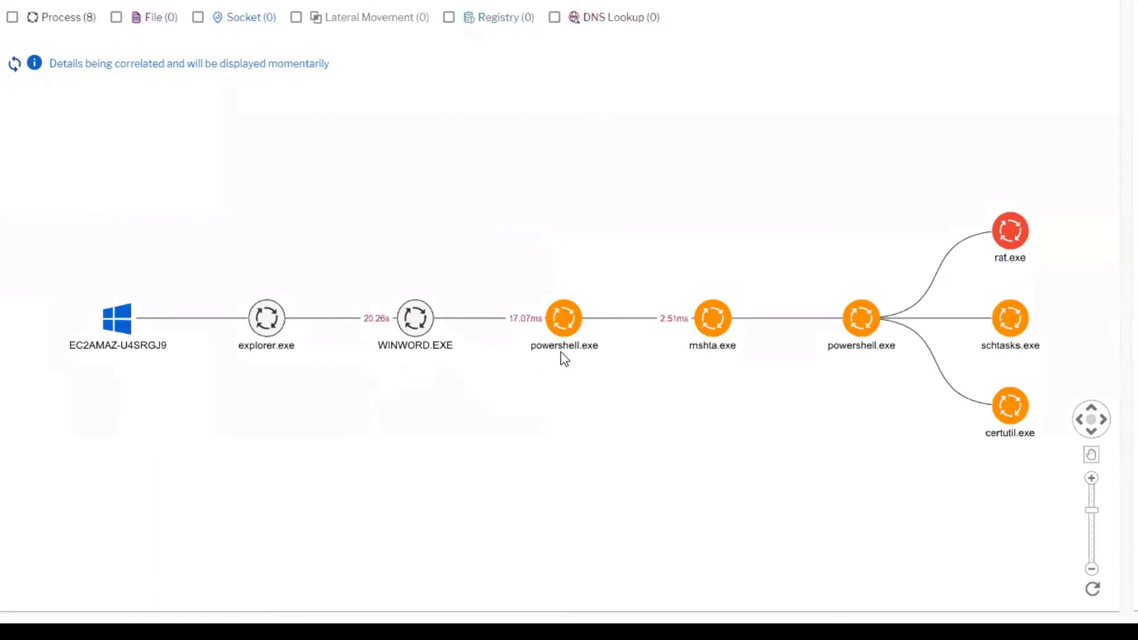
{"action": "mouse_move", "coordinate": [861, 325]}
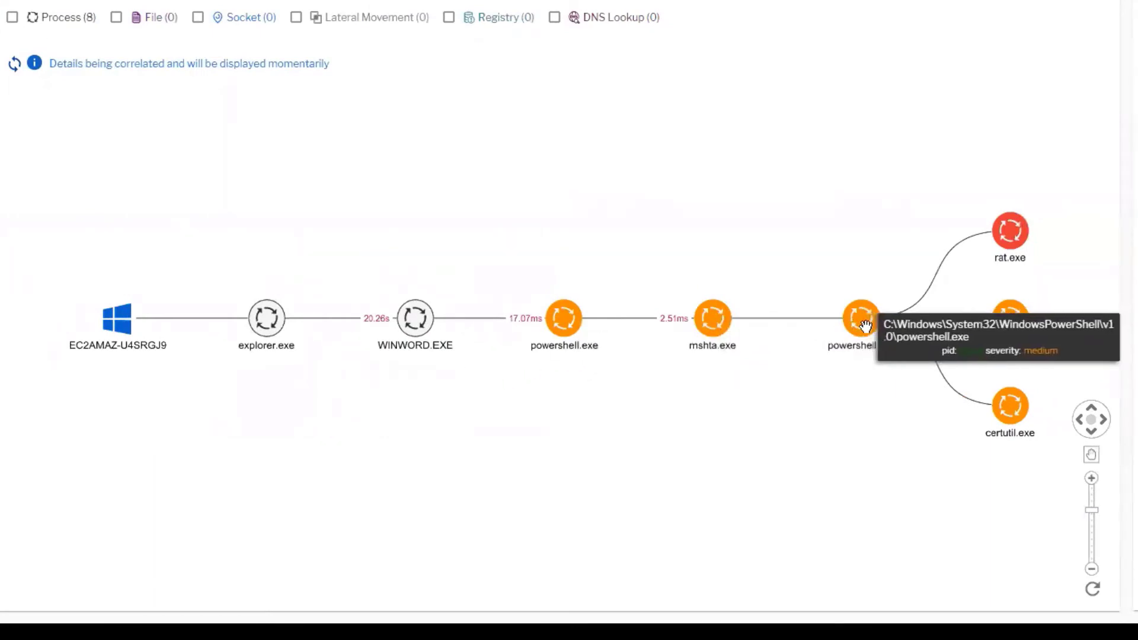
{"action": "mouse_move", "coordinate": [700, 323]}
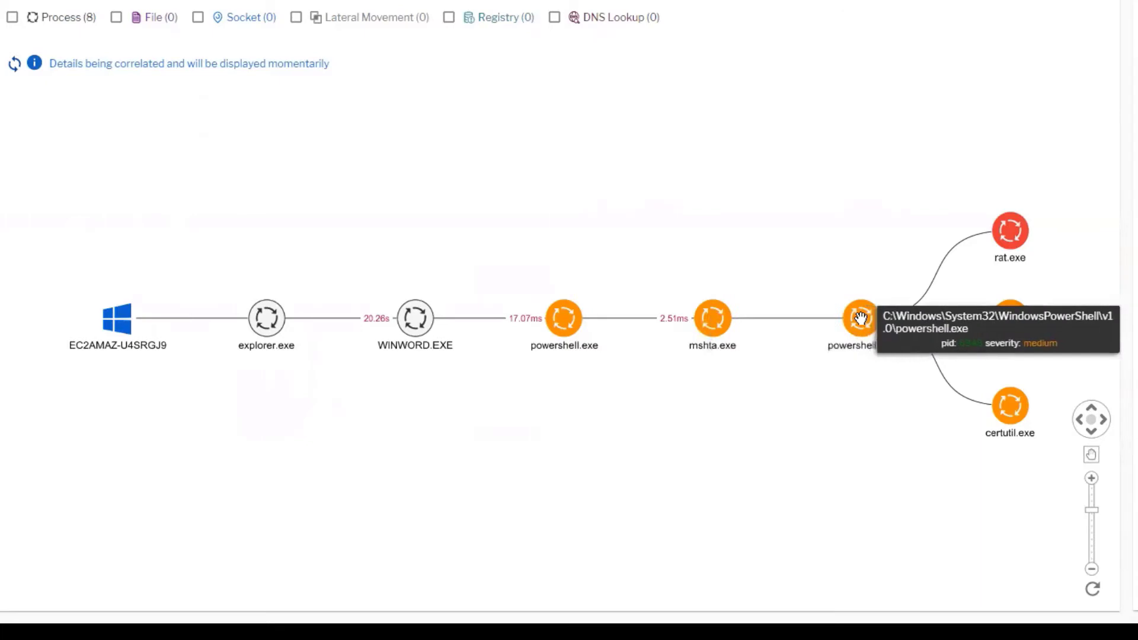
{"action": "mouse_move", "coordinate": [1010, 232]}
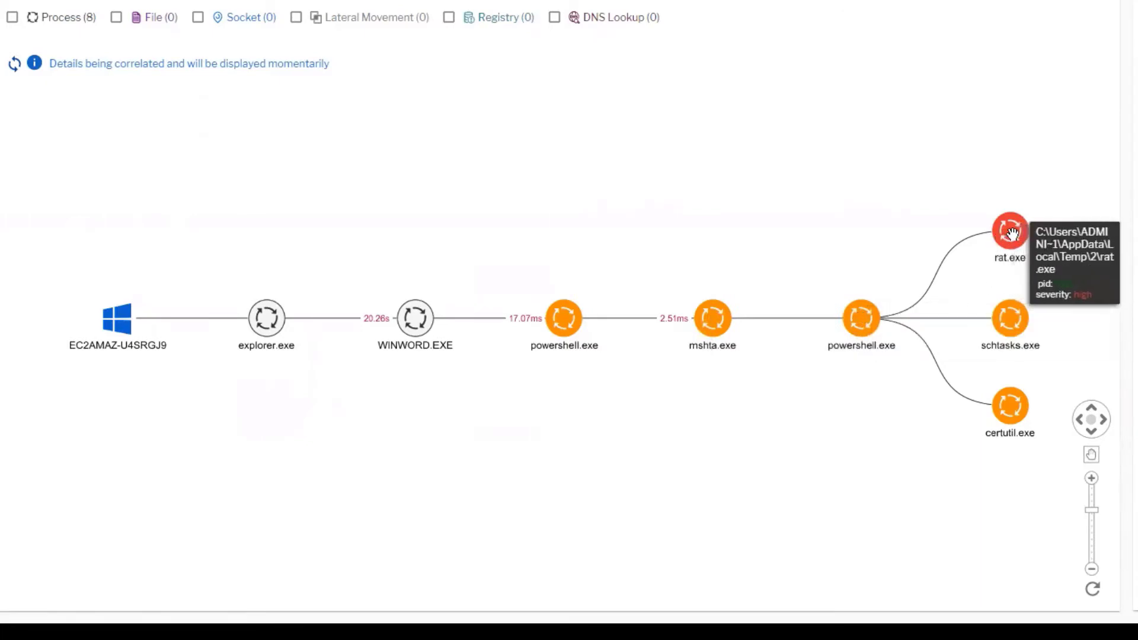
Check the response actions available for the rat.exe and mshta.exe nodes without running any
{"action": "right_click", "coordinate": [1010, 233]}
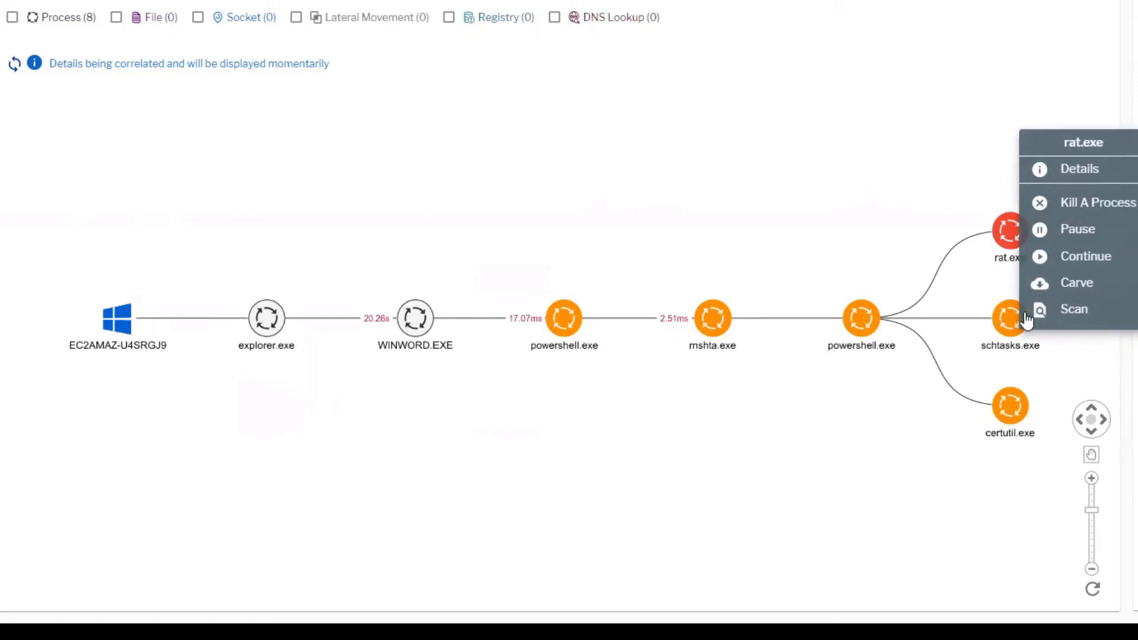
{"action": "left_click", "coordinate": [757, 456]}
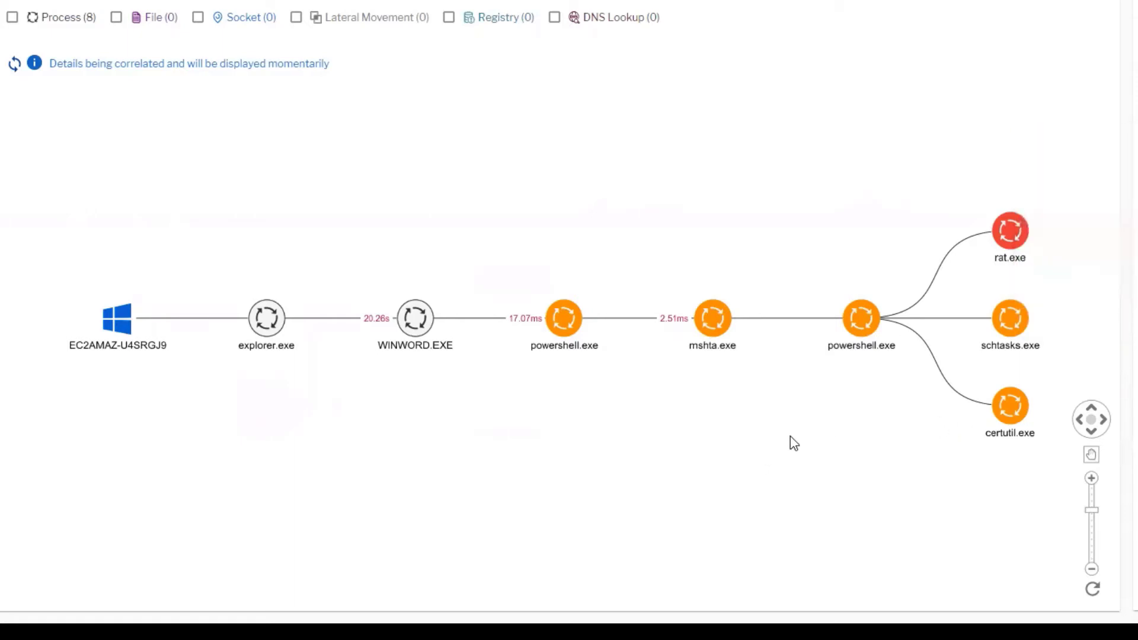
{"action": "left_click", "coordinate": [710, 316]}
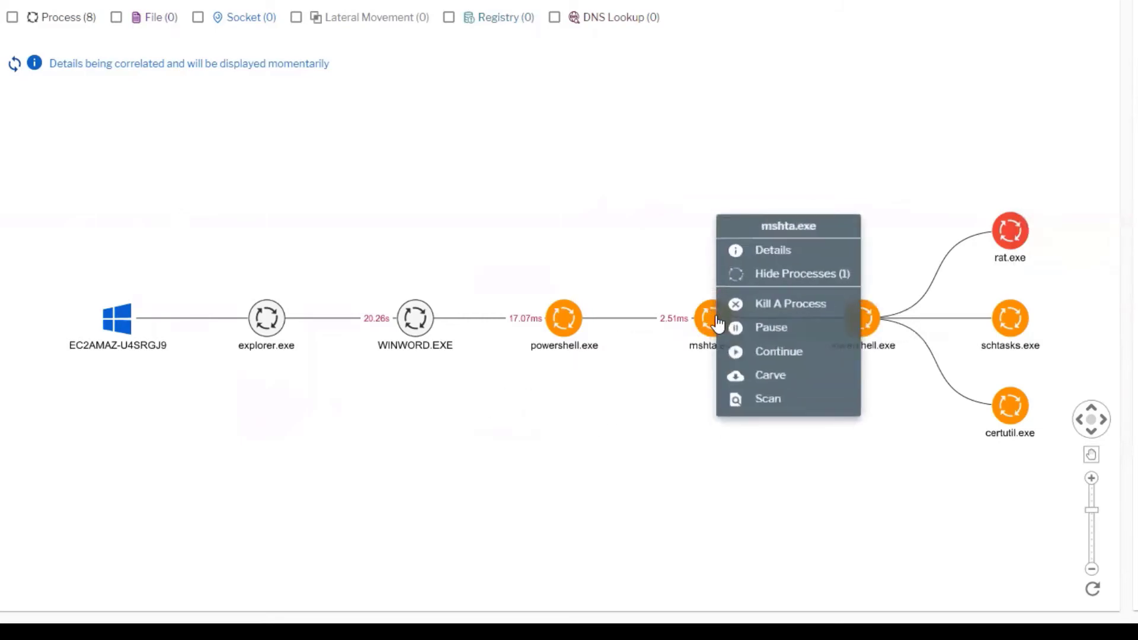
{"action": "left_click", "coordinate": [334, 396]}
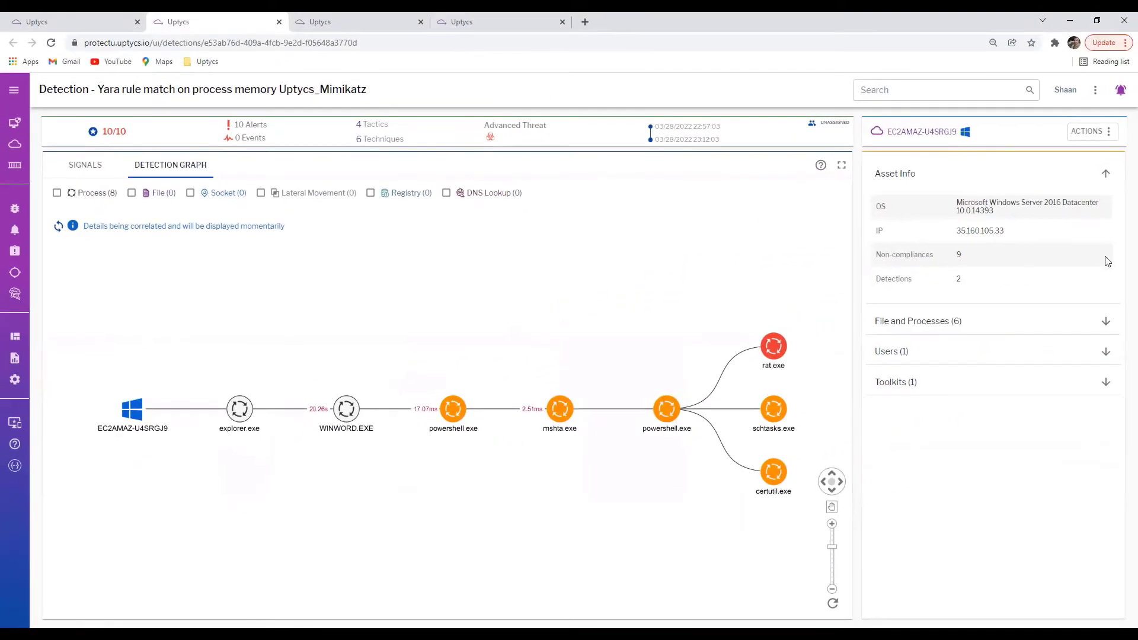
Expand the host's Toolkits information and highlight the overview text of the MIMIKATZ toolkit
{"action": "left_click", "coordinate": [1072, 385]}
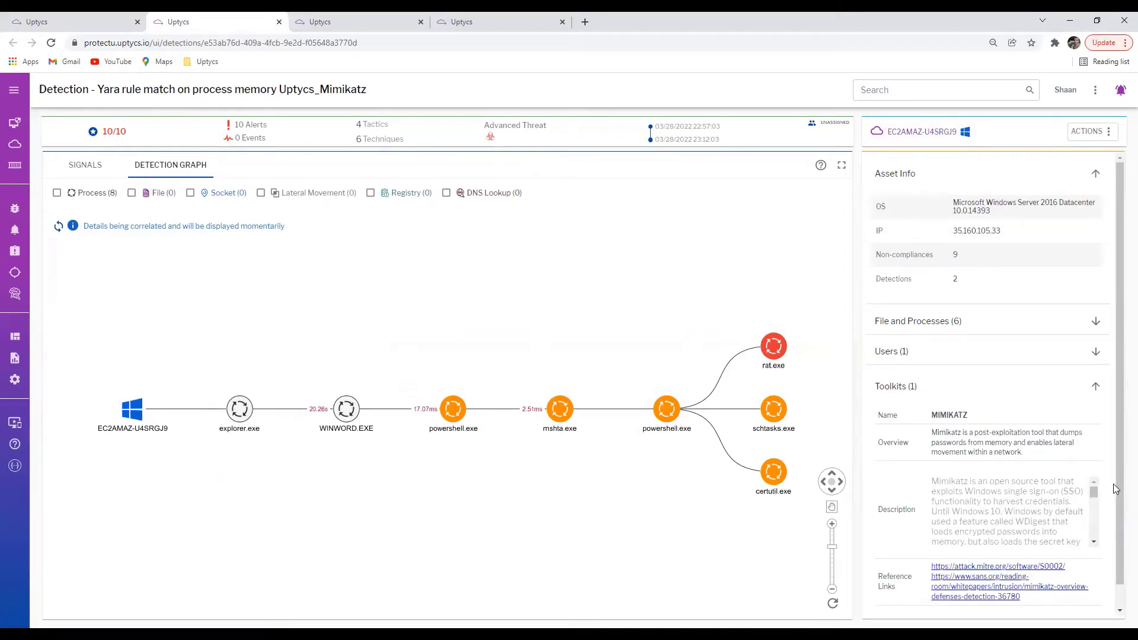
{"action": "scroll", "coordinate": [1101, 511], "scroll_direction": "down", "scroll_amount": 1}
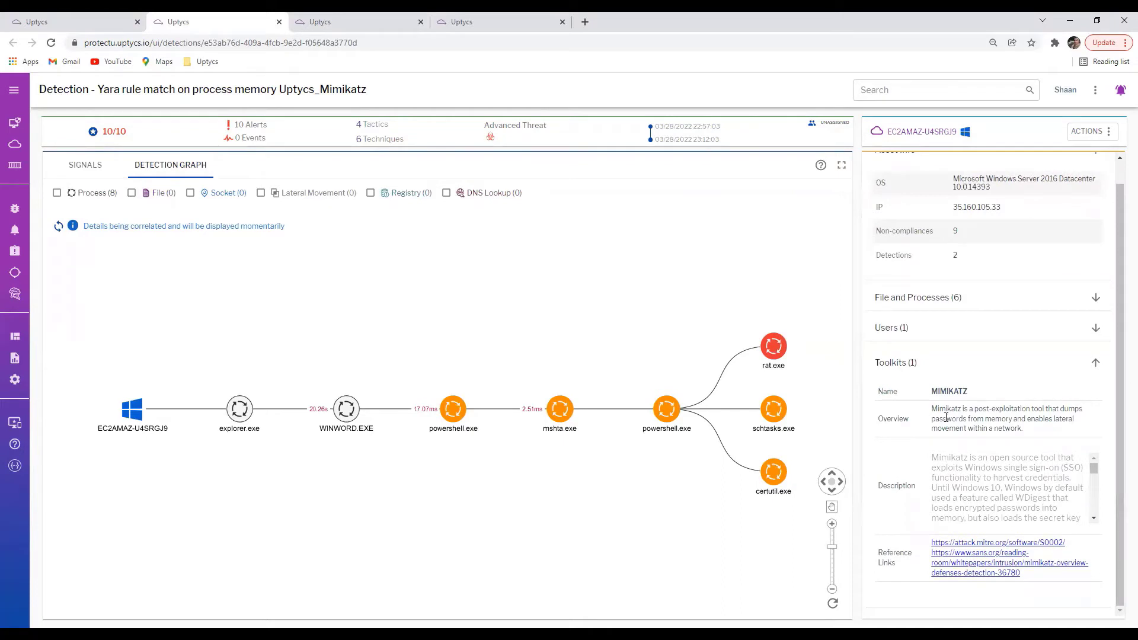
{"action": "left_click_drag", "start_coordinate": [935, 410], "coordinate": [1038, 444]}
{"action": "left_click", "coordinate": [1043, 459]}
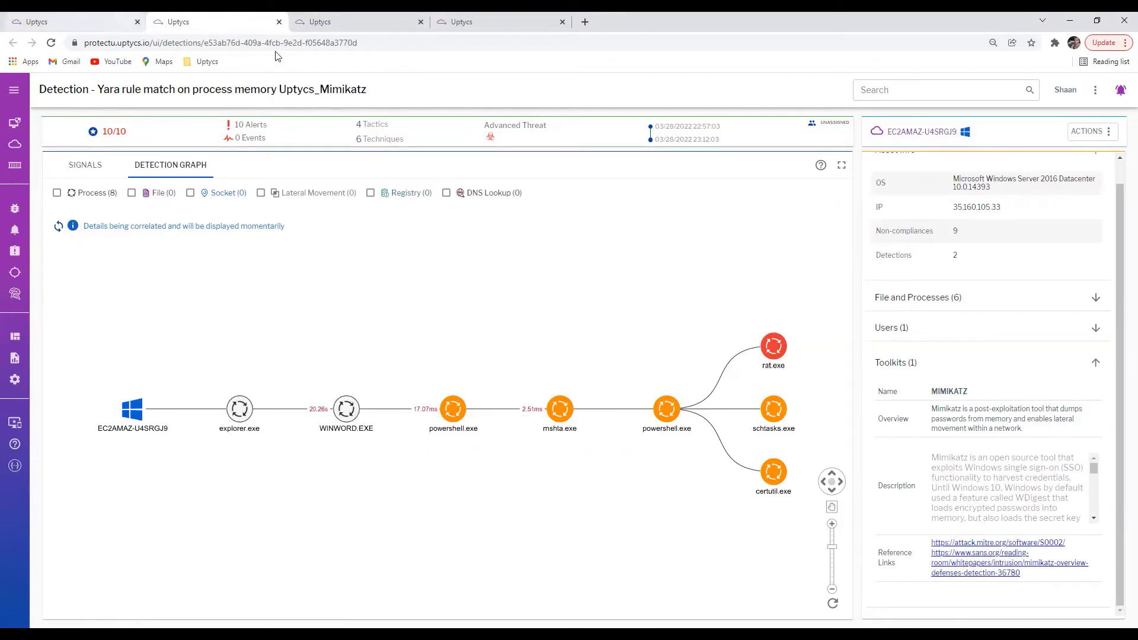
Open the Configurations page in a separate browser tab and show its YARA Profiles list
{"action": "right_click", "coordinate": [15, 383]}
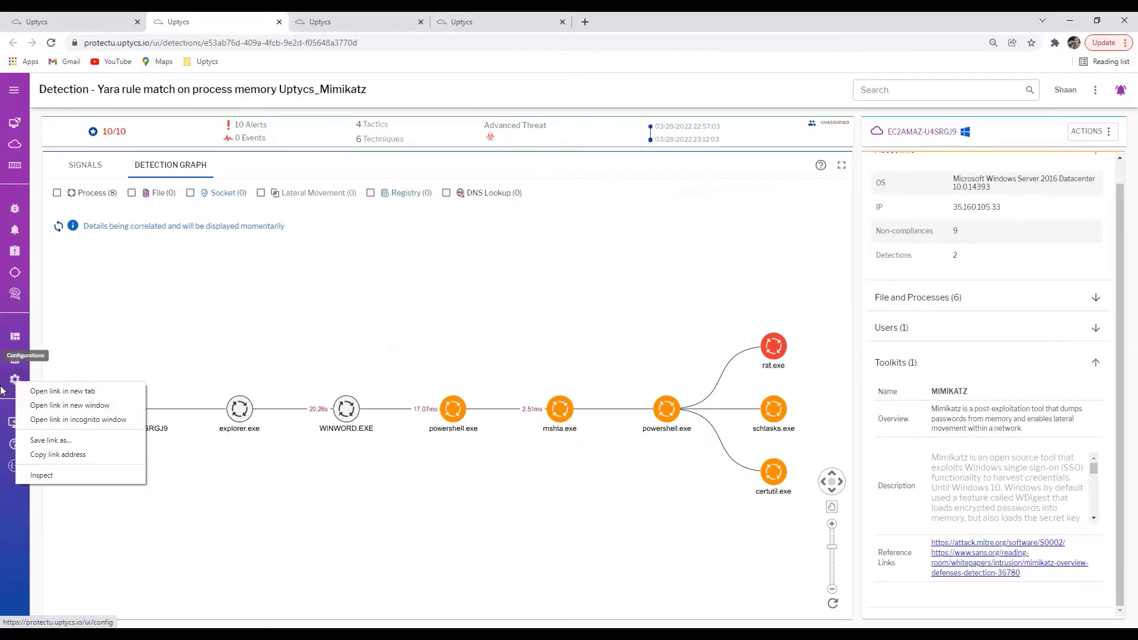
{"action": "left_click", "coordinate": [62, 390]}
{"action": "left_click", "coordinate": [332, 22]}
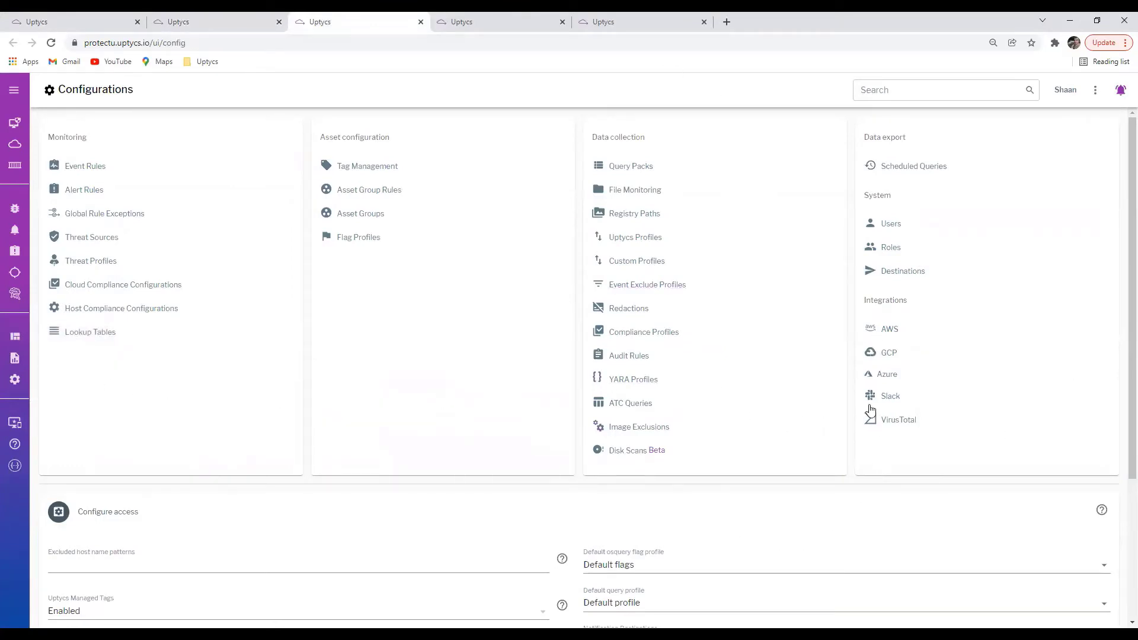
{"action": "left_click", "coordinate": [633, 380]}
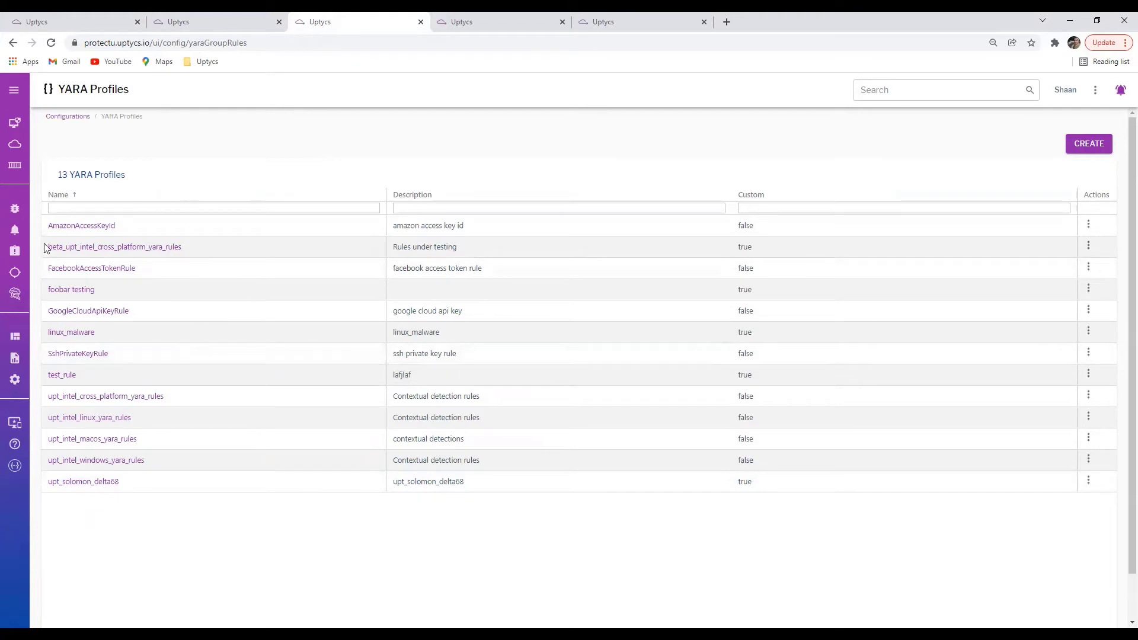
Review the YARA rule of the linux_malware profile, highlighting the whole rule and its strings, and leave without saving
{"action": "left_click", "coordinate": [82, 339]}
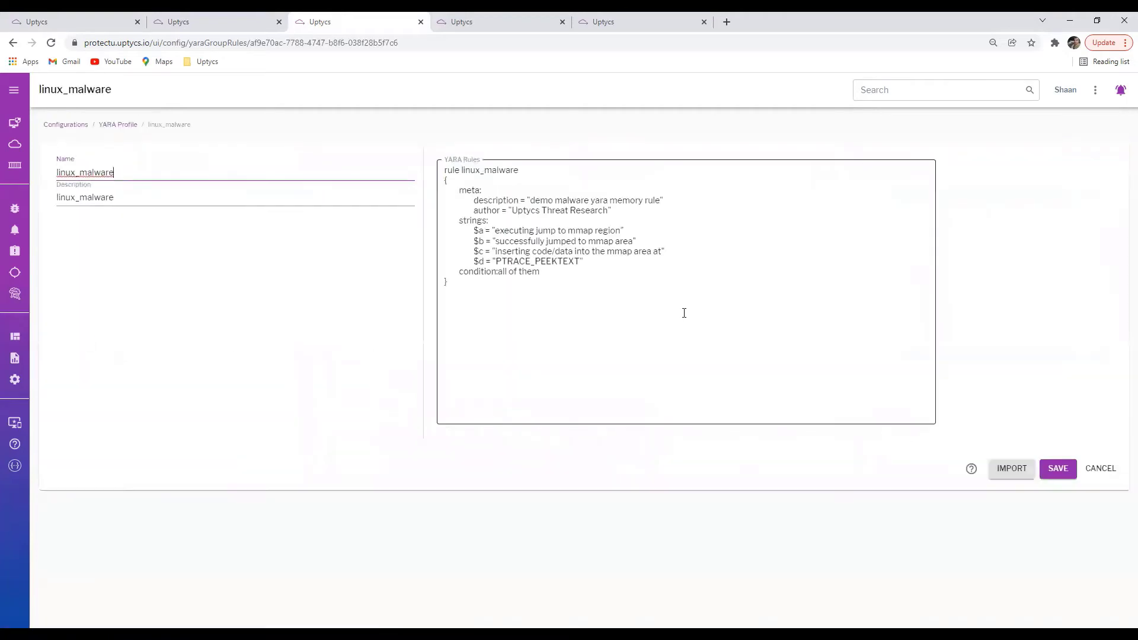
{"action": "left_click_drag", "start_coordinate": [588, 298], "coordinate": [436, 164]}
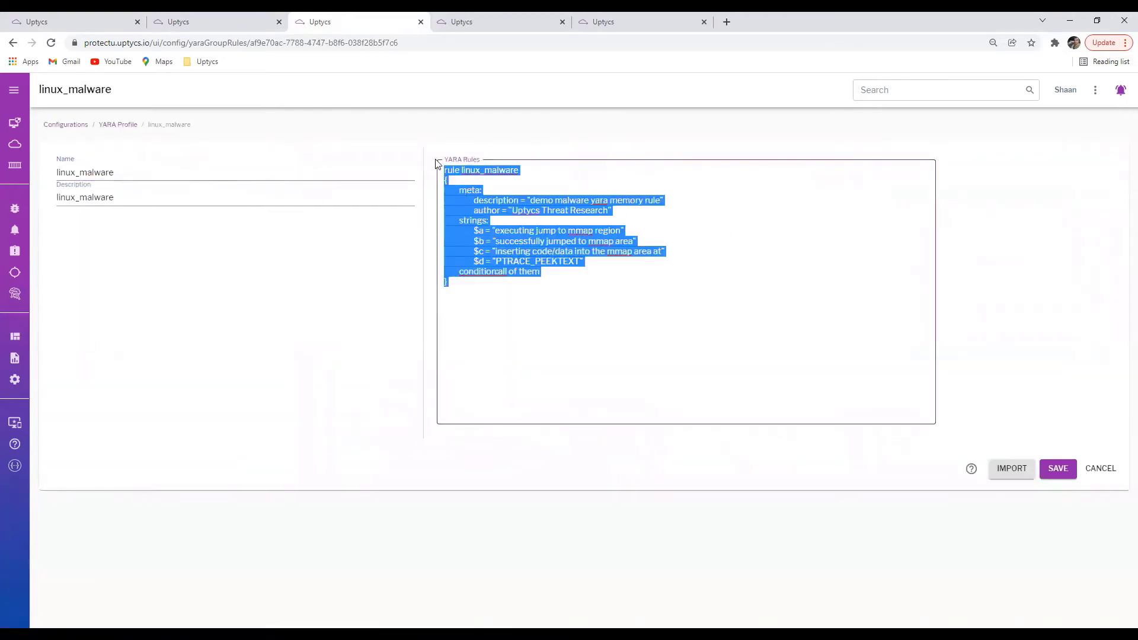
{"action": "left_click_drag", "start_coordinate": [567, 305], "coordinate": [446, 171]}
{"action": "left_click", "coordinate": [503, 280]}
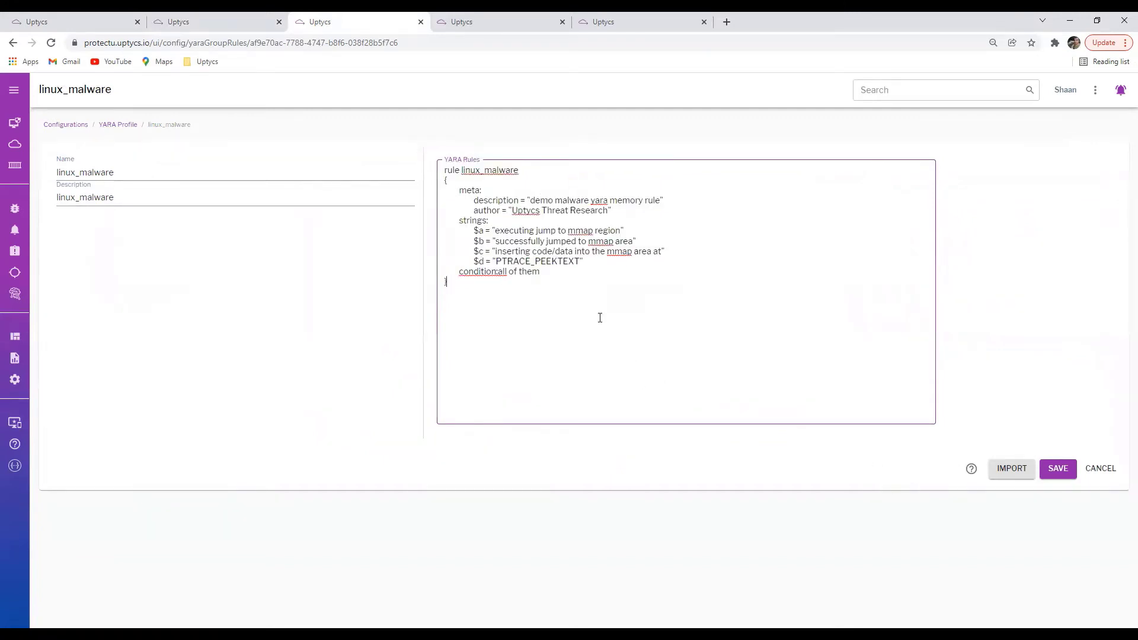
{"action": "left_click_drag", "start_coordinate": [606, 235], "coordinate": [632, 253]}
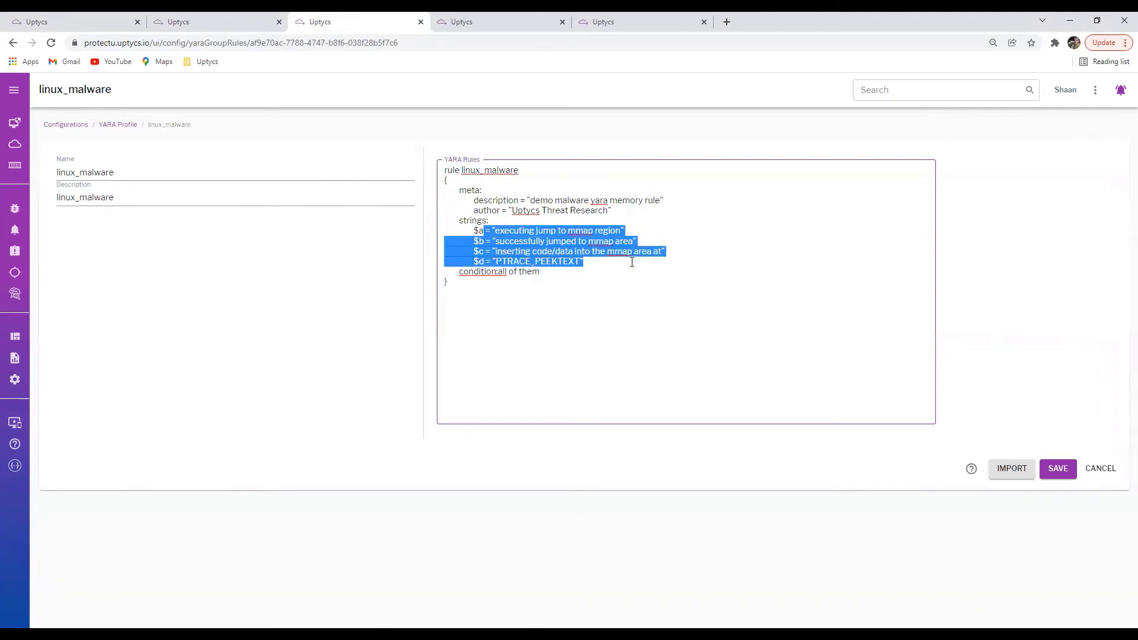
{"action": "left_click", "coordinate": [627, 270]}
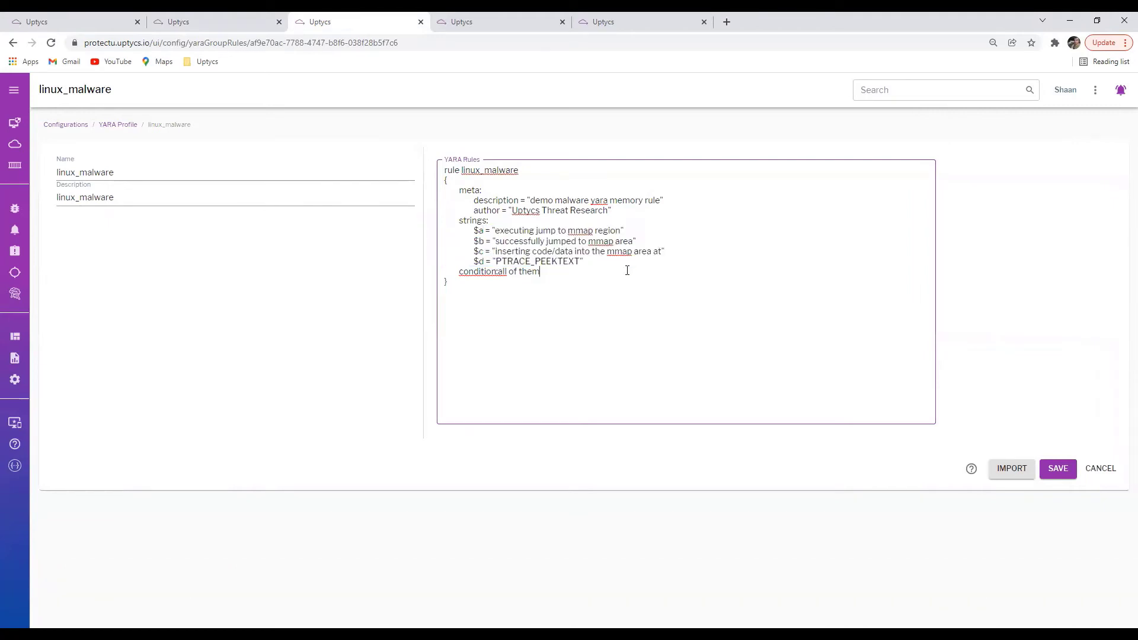
{"action": "left_click", "coordinate": [1098, 469]}
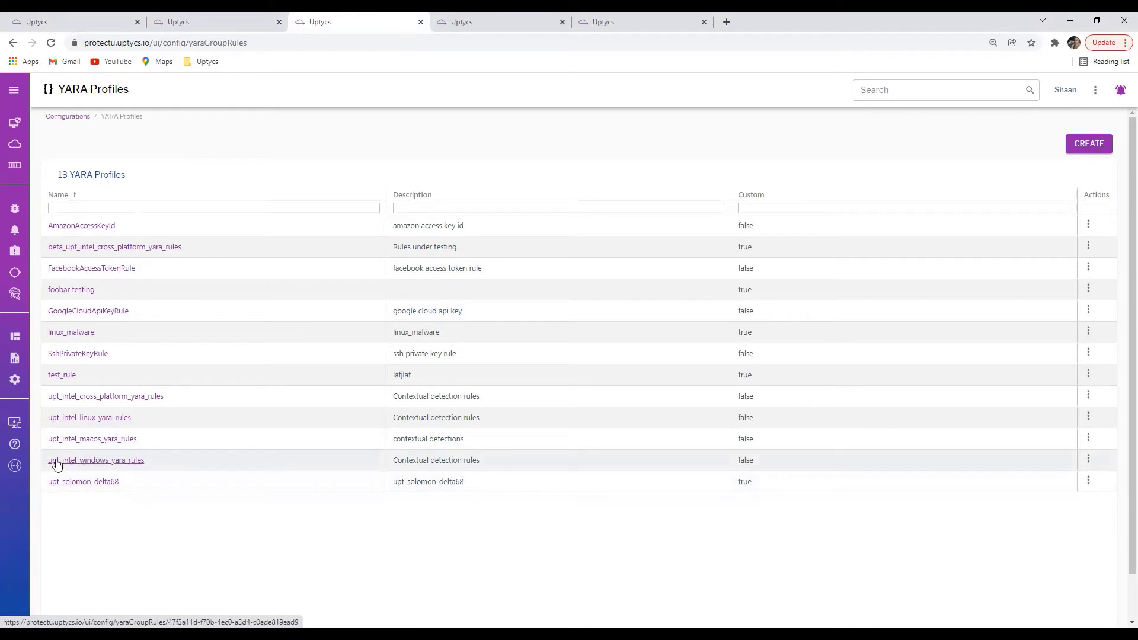
Open the upt_intel_windows_yara_rules profile to view its YARA rules
{"action": "left_click", "coordinate": [111, 464]}
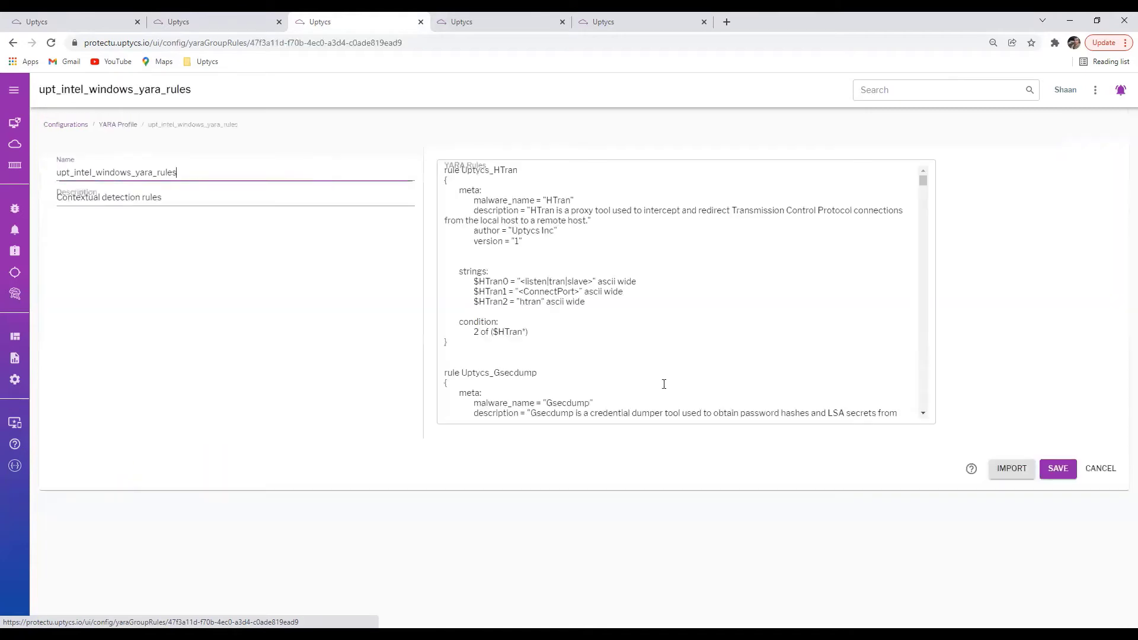
{"action": "left_click", "coordinate": [633, 258]}
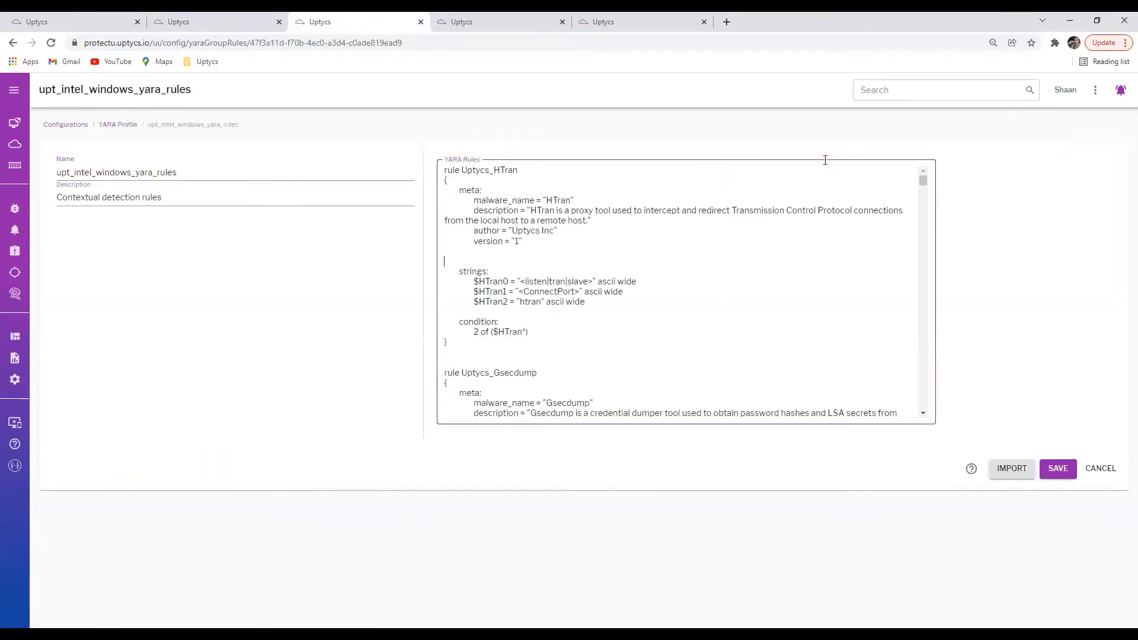
{"action": "left_click", "coordinate": [910, 89]}
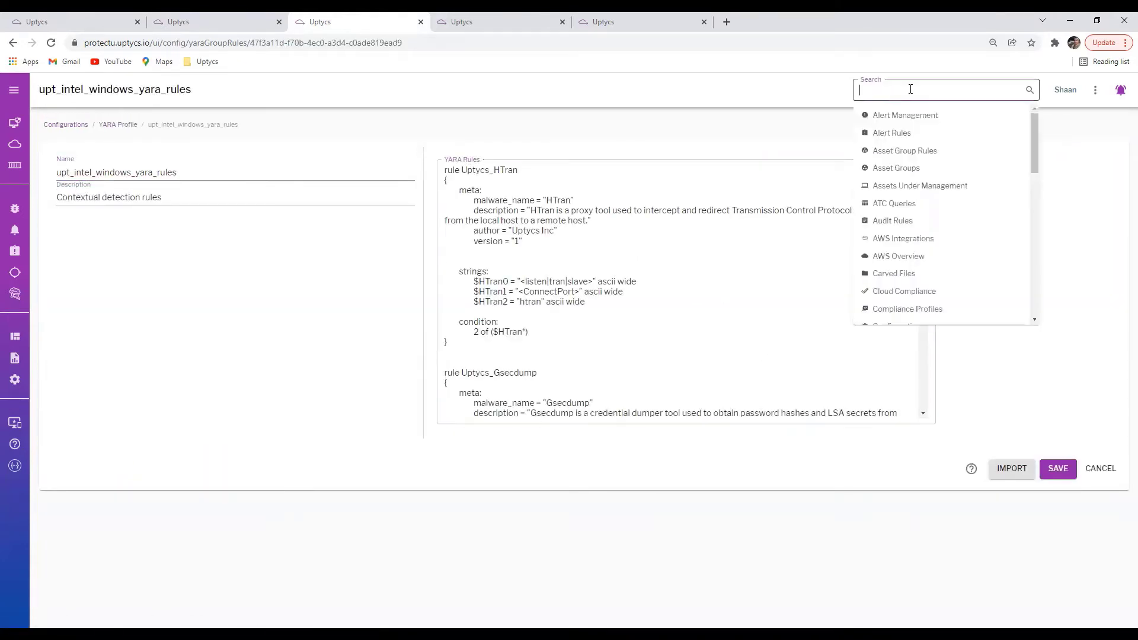
{"action": "left_click", "coordinate": [683, 225]}
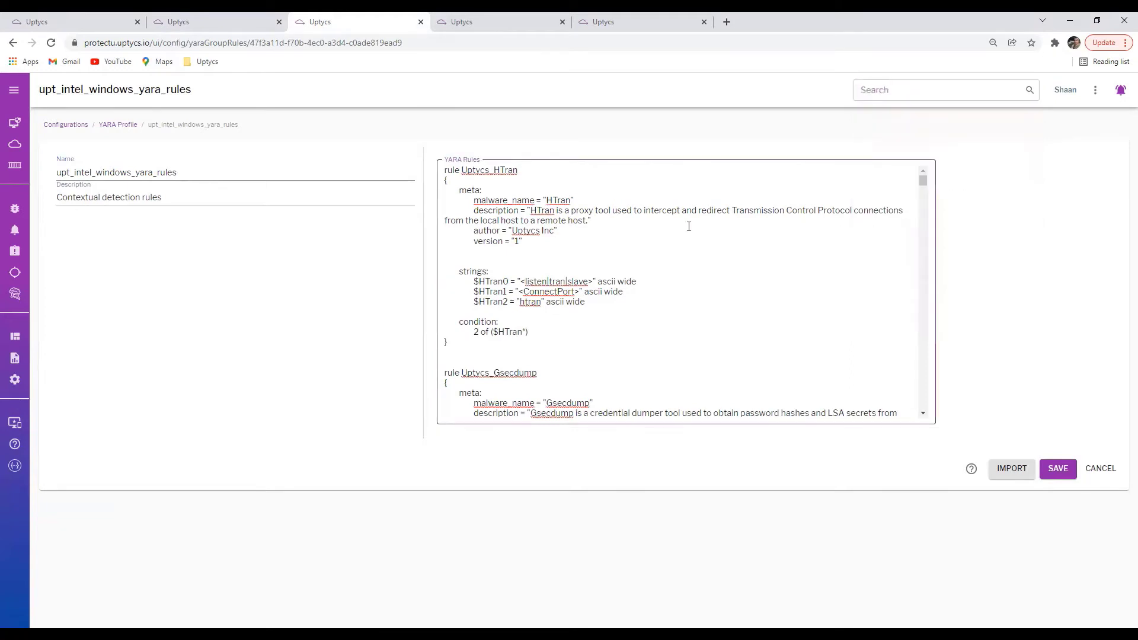
Search the upt_intel_windows_yara_rules page for "mimi" and bring the full Uptycs_Mimikatz rule into view
{"action": "key", "text": "ctrl+f"}
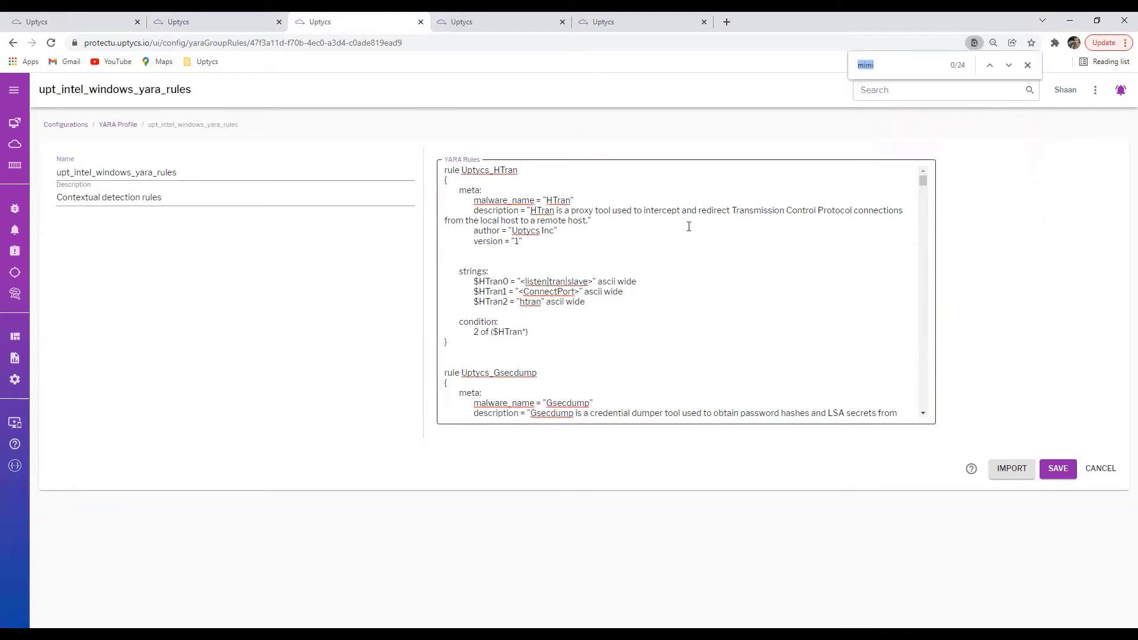
{"action": "key", "text": "Return"}
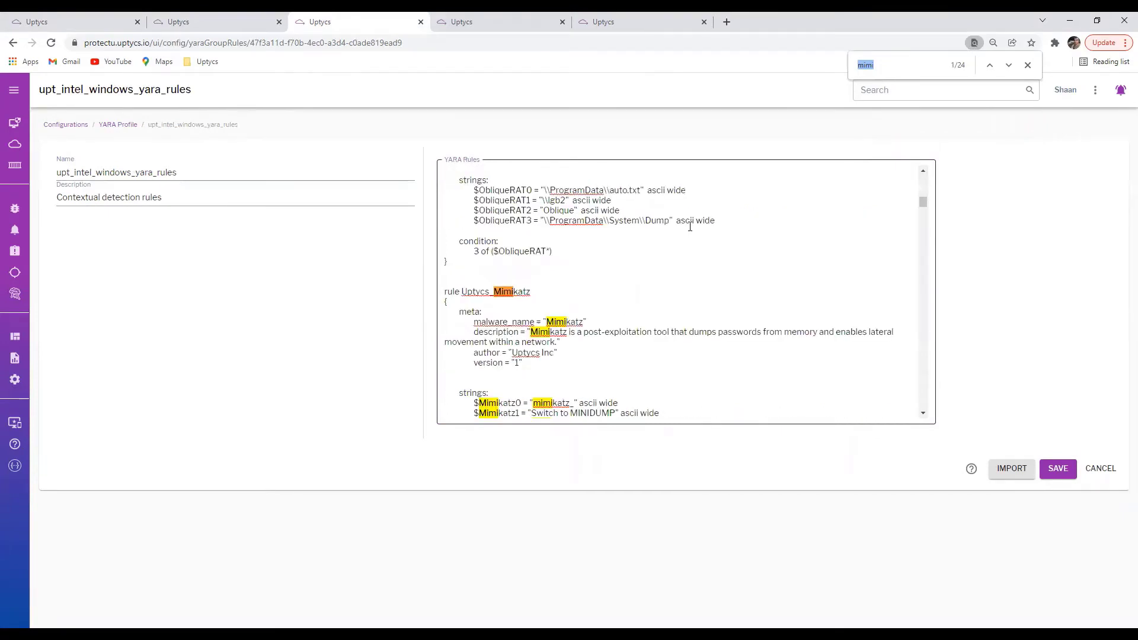
{"action": "left_click", "coordinate": [487, 316]}
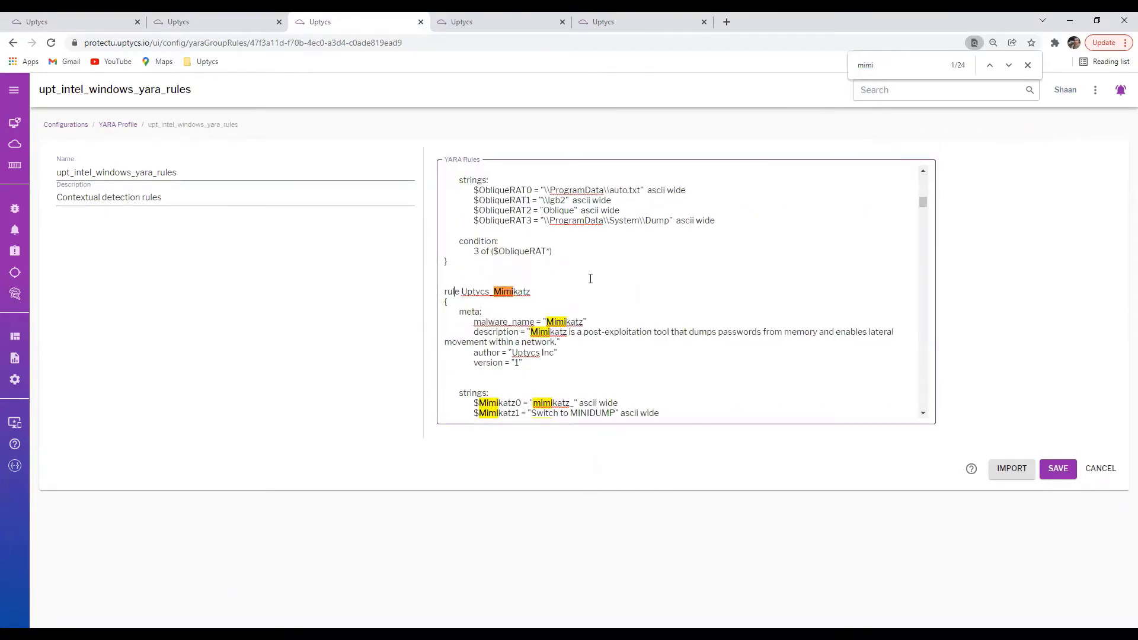
{"action": "scroll", "coordinate": [590, 278], "scroll_direction": "down", "scroll_amount": 2}
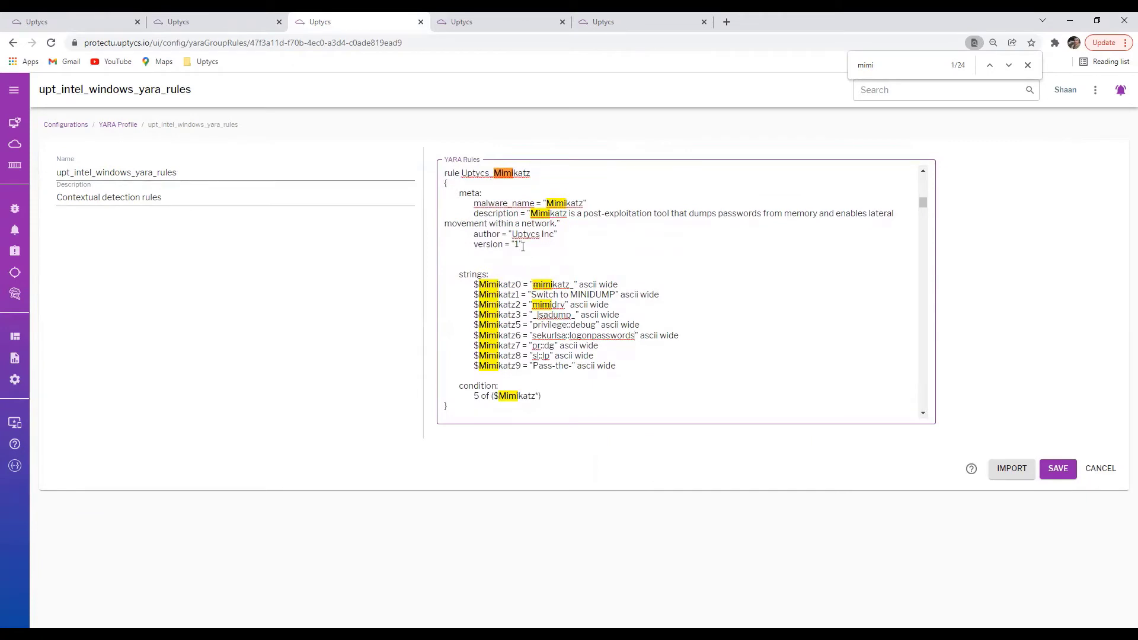
Review the Uptycs_Mimikatz rule by highlighting its metadata, strings and condition, and leave the profile without saving
{"action": "left_click_drag", "start_coordinate": [476, 194], "coordinate": [523, 246]}
{"action": "left_click", "coordinate": [571, 296]}
{"action": "left_click_drag", "start_coordinate": [541, 284], "coordinate": [621, 368]}
{"action": "left_click_drag", "start_coordinate": [541, 396], "coordinate": [465, 394]}
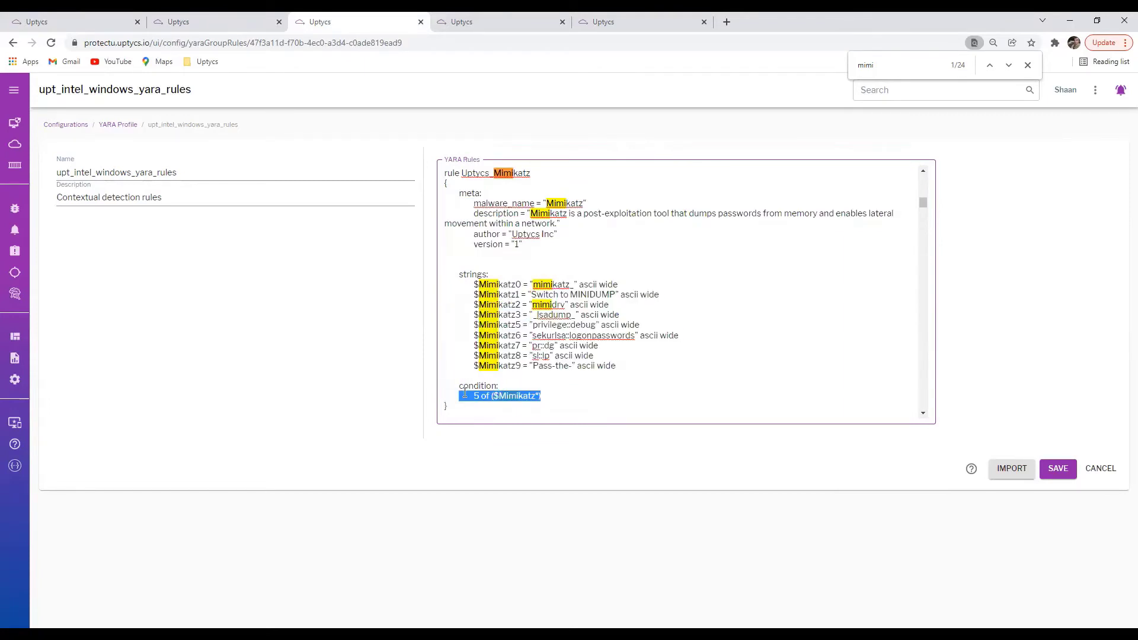
{"action": "left_click", "coordinate": [545, 284]}
{"action": "left_click_drag", "start_coordinate": [531, 287], "coordinate": [472, 395]}
{"action": "left_click", "coordinate": [556, 394]}
{"action": "left_click_drag", "start_coordinate": [473, 285], "coordinate": [677, 366]}
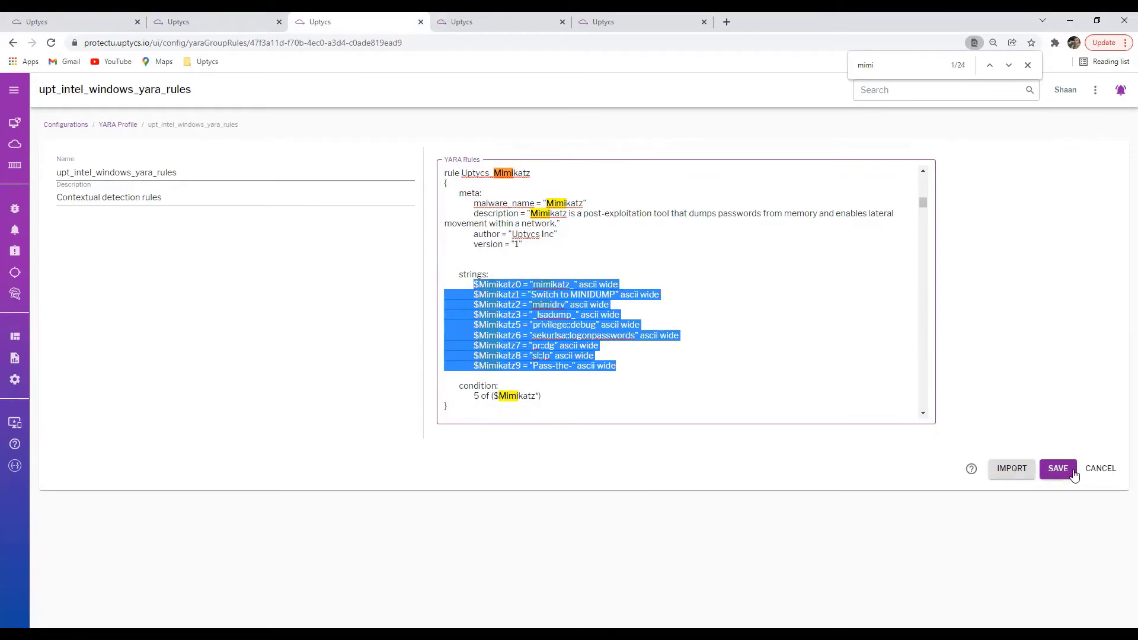
{"action": "left_click", "coordinate": [1099, 468]}
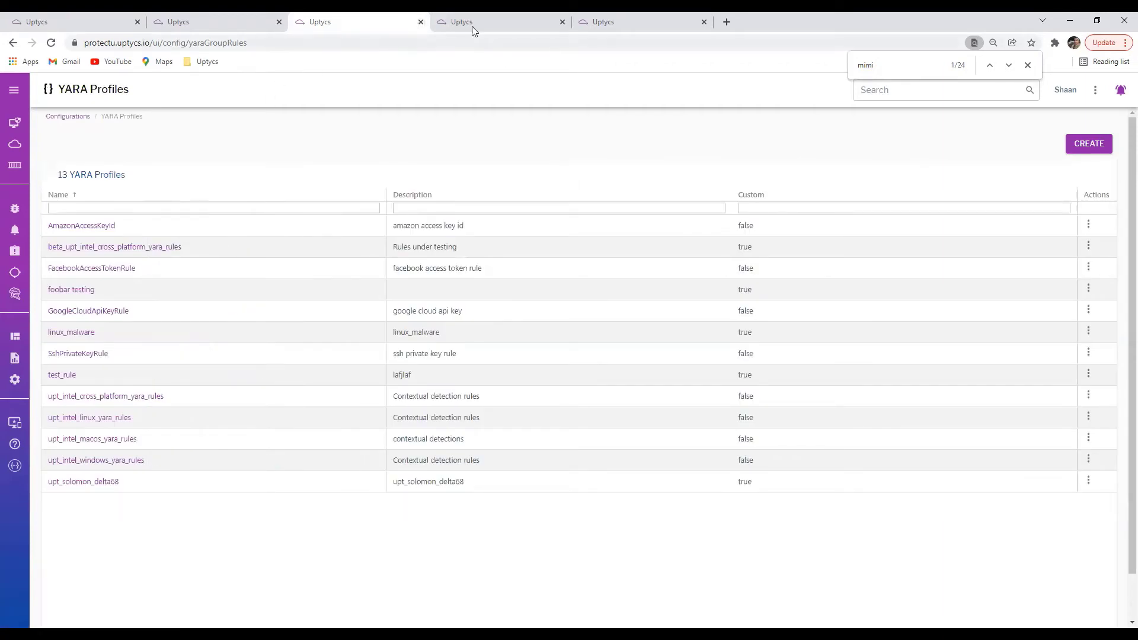
Close the YARA Profiles page and open the first Bad domain - Phishing(han.gl) detection from the Linux detections list in its own tab
{"action": "left_click", "coordinate": [420, 21]}
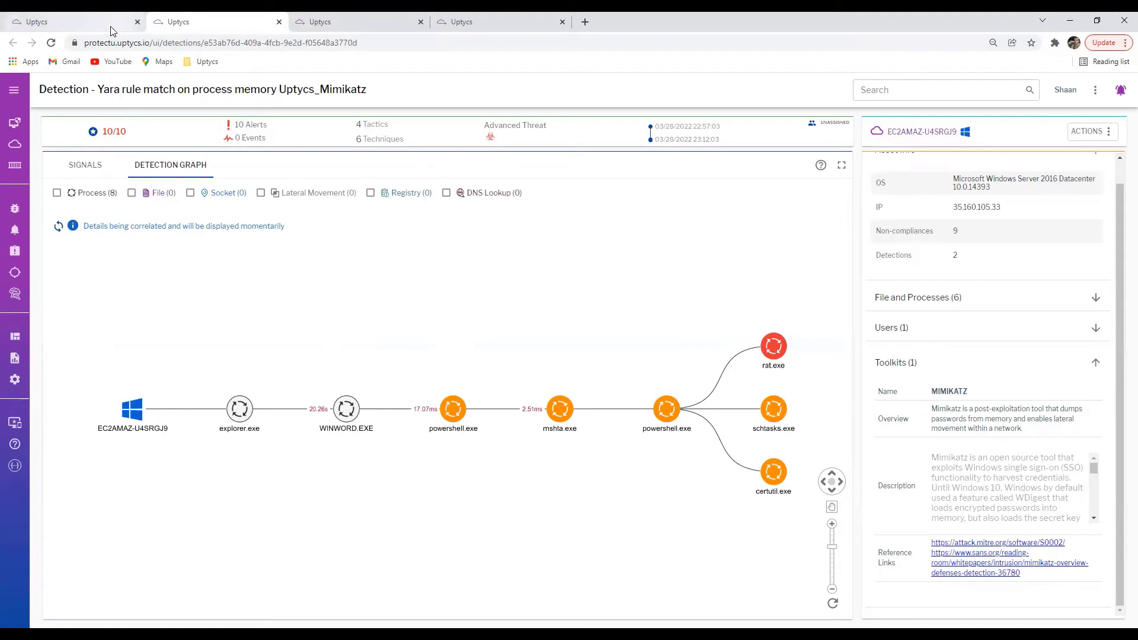
{"action": "left_click", "coordinate": [348, 25]}
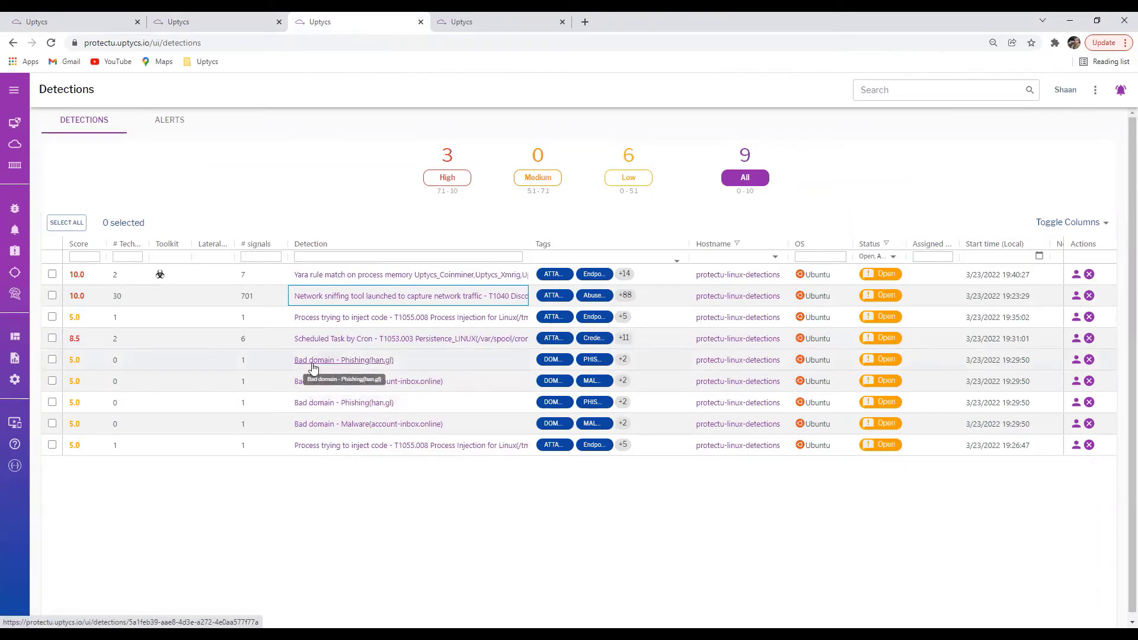
{"action": "right_click", "coordinate": [348, 365]}
{"action": "left_click", "coordinate": [395, 371]}
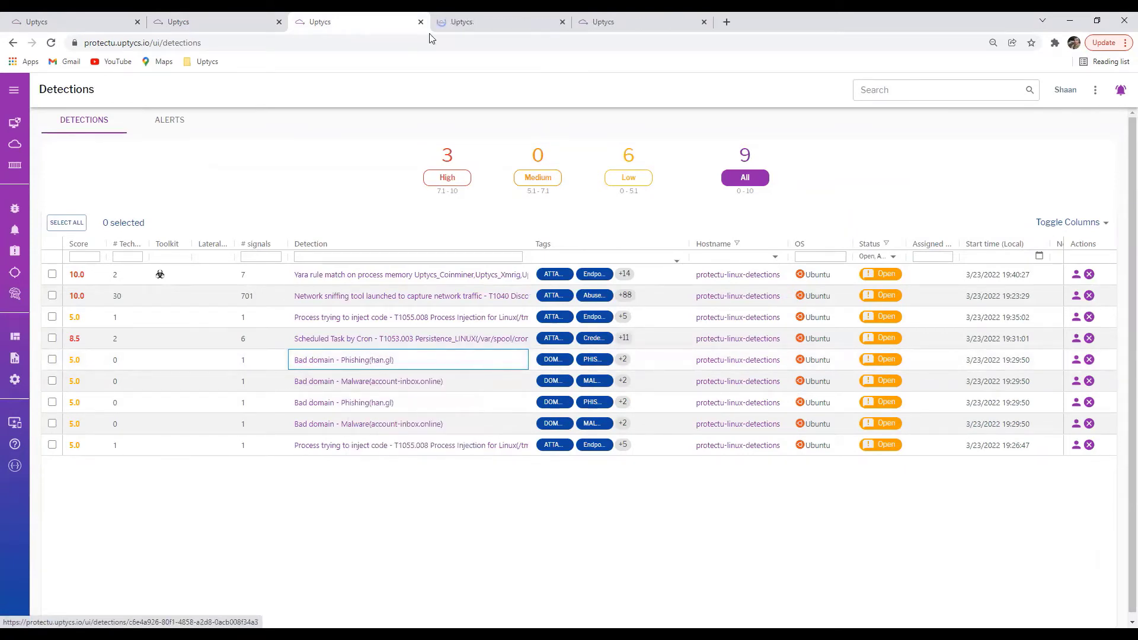
{"action": "left_click", "coordinate": [460, 21]}
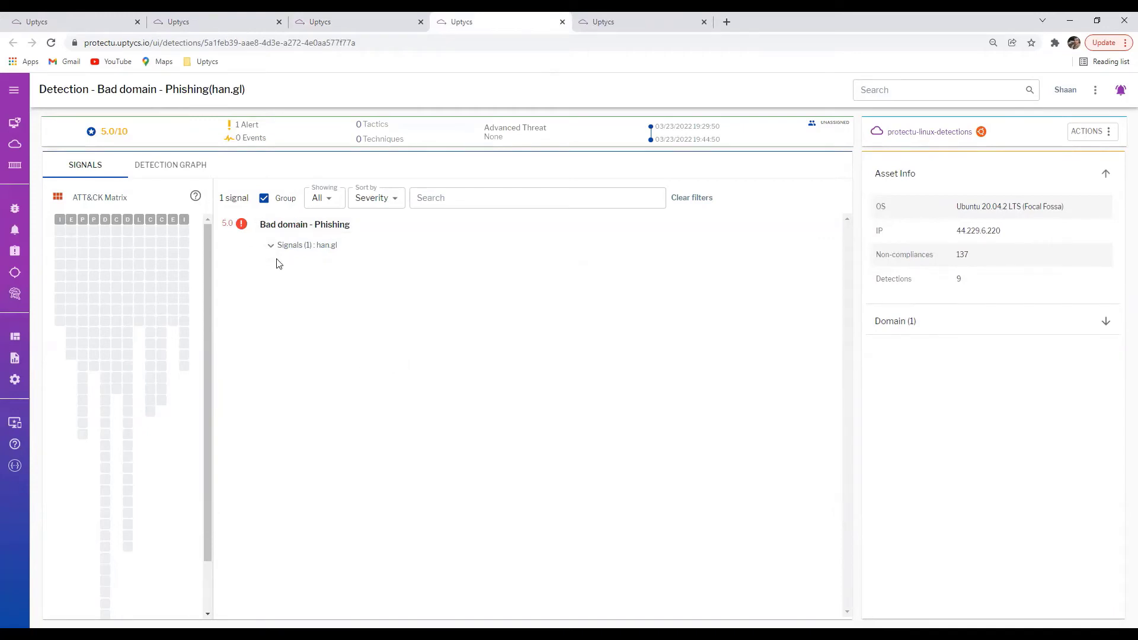
Highlight the phishing detection's score, expand its han.gl signal group and show the Bad domain - Phishing alert details
{"action": "left_click_drag", "start_coordinate": [98, 132], "coordinate": [126, 131]}
{"action": "left_click", "coordinate": [534, 333]}
{"action": "left_click", "coordinate": [322, 246]}
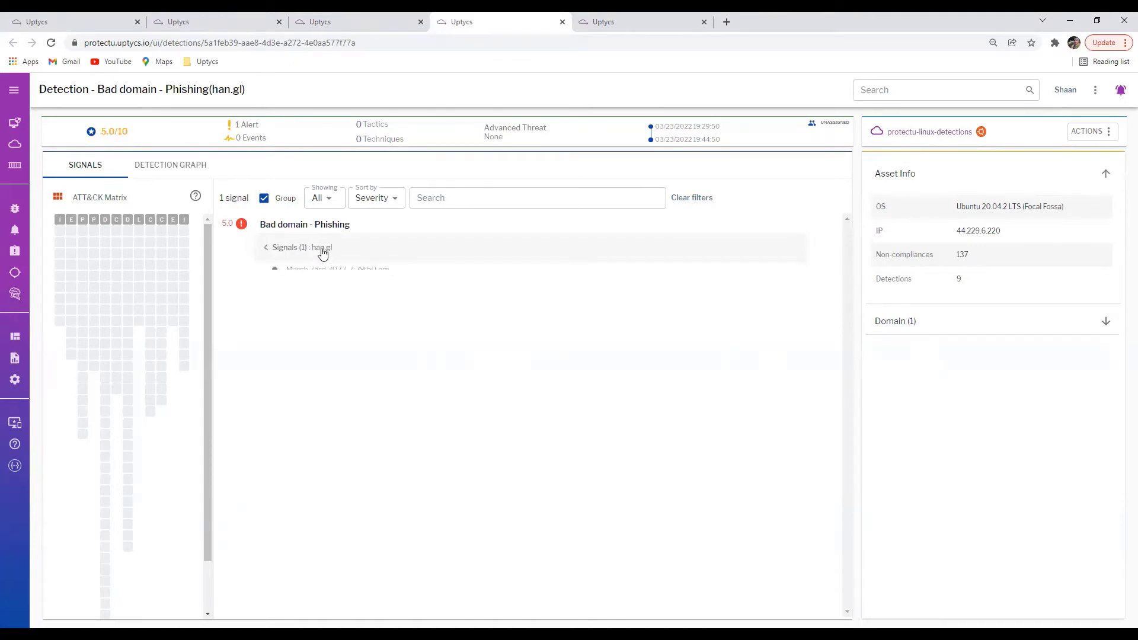
{"action": "double_click", "coordinate": [336, 225]}
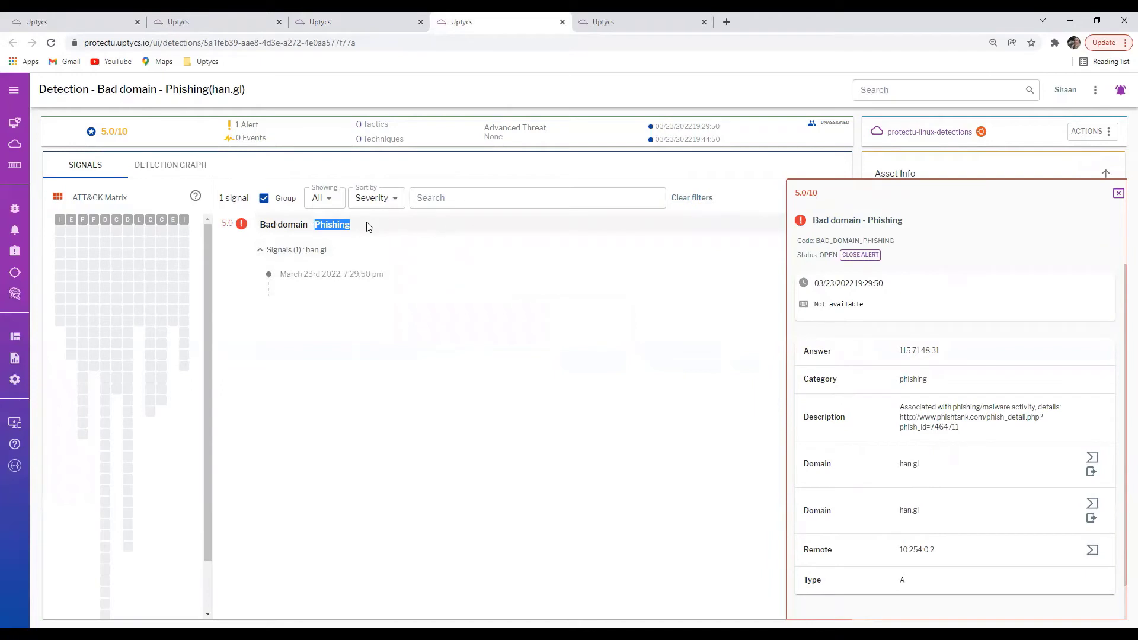
{"action": "left_click", "coordinate": [285, 226]}
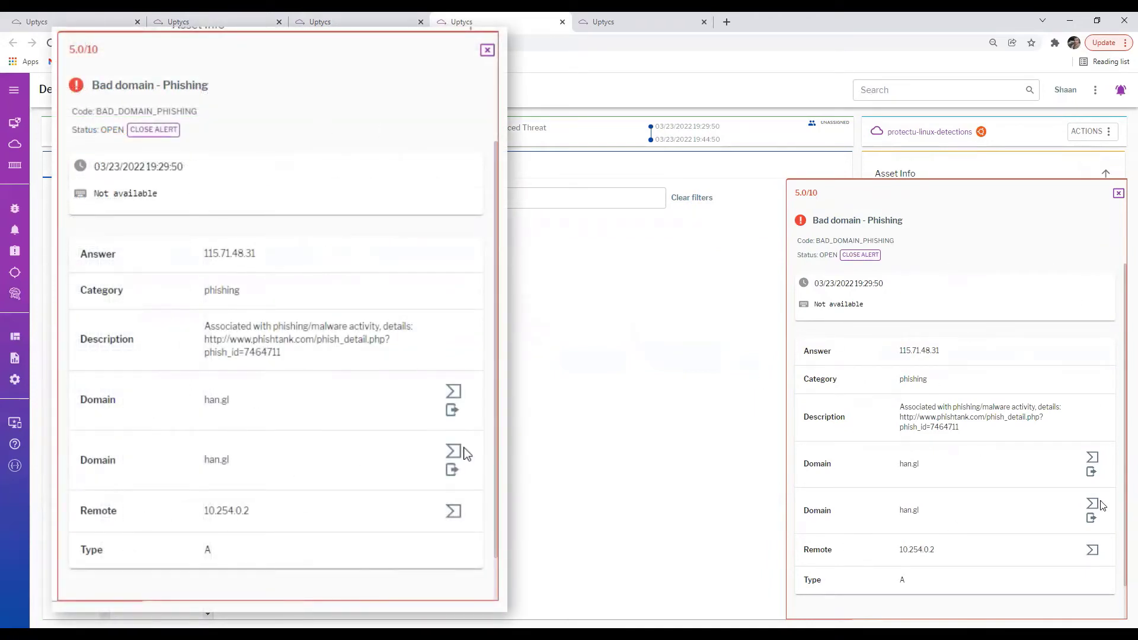
Examine the alert details, highlighting the domain, the answer IP address and the phishtank link in the description
{"action": "left_click_drag", "start_coordinate": [899, 468], "coordinate": [928, 465]}
{"action": "left_click", "coordinate": [927, 455]}
{"action": "left_click_drag", "start_coordinate": [950, 361], "coordinate": [889, 358]}
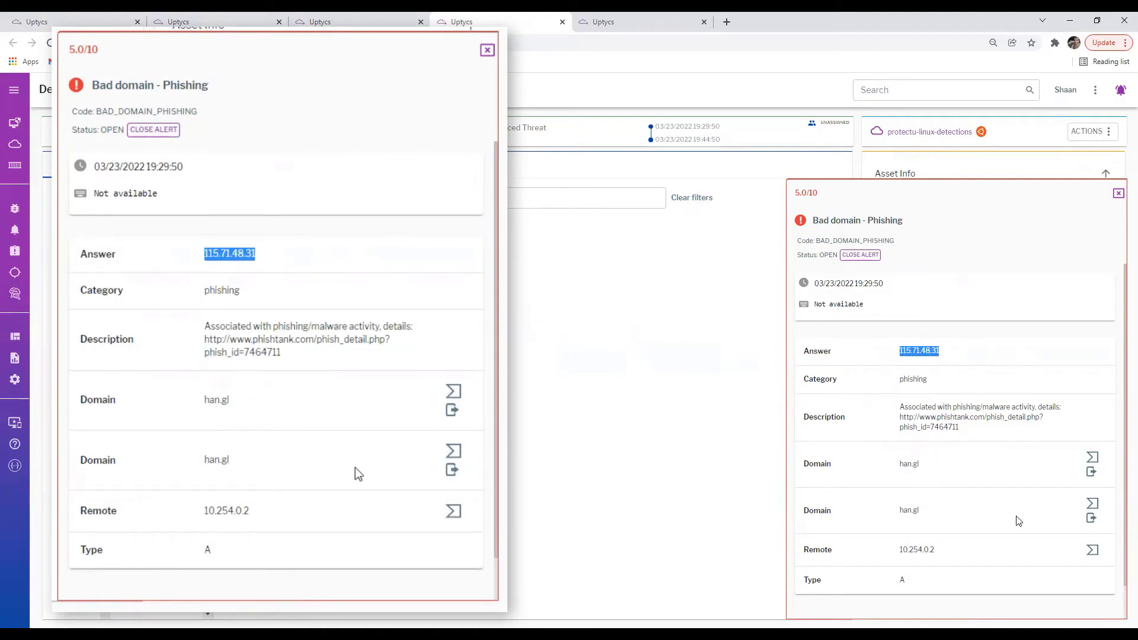
{"action": "left_click", "coordinate": [921, 352]}
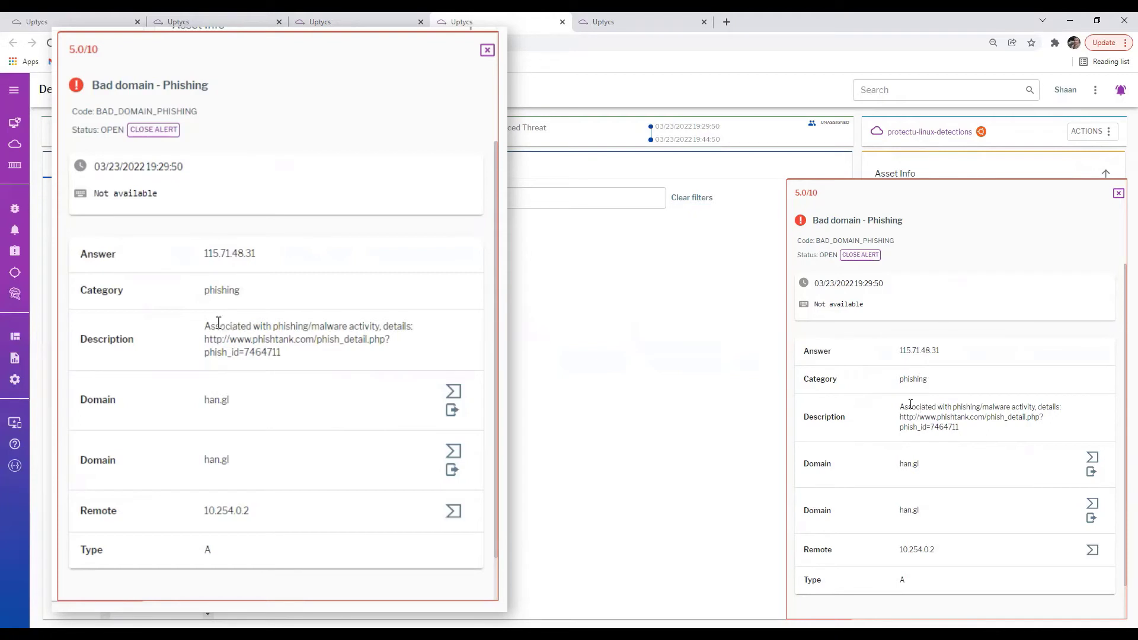
{"action": "left_click_drag", "start_coordinate": [899, 416], "coordinate": [1000, 436]}
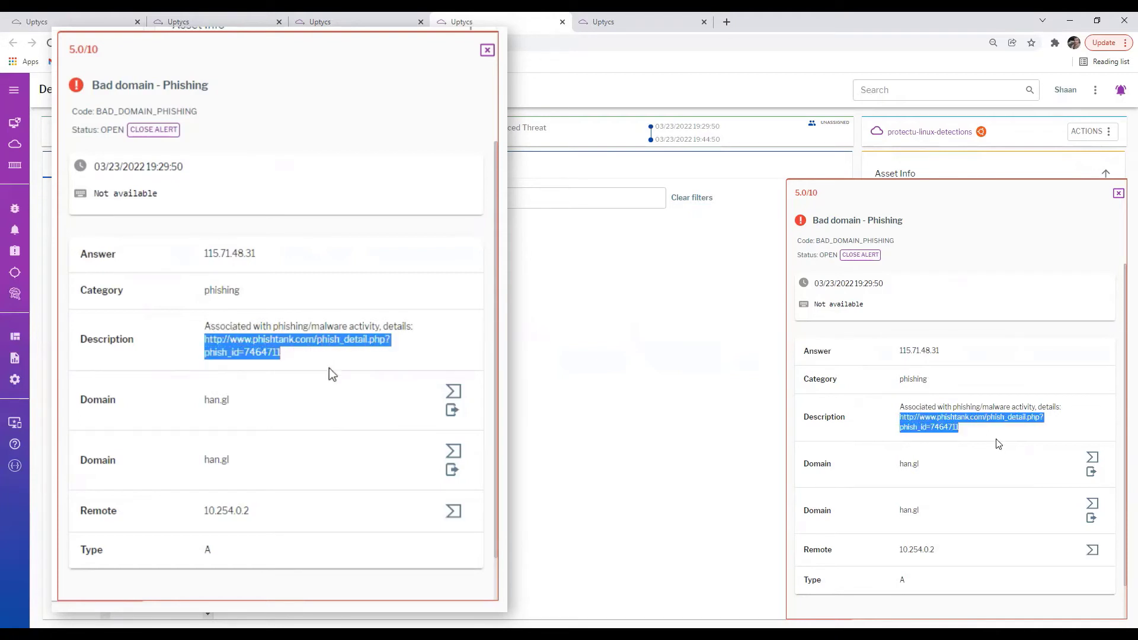
{"action": "left_click", "coordinate": [968, 471]}
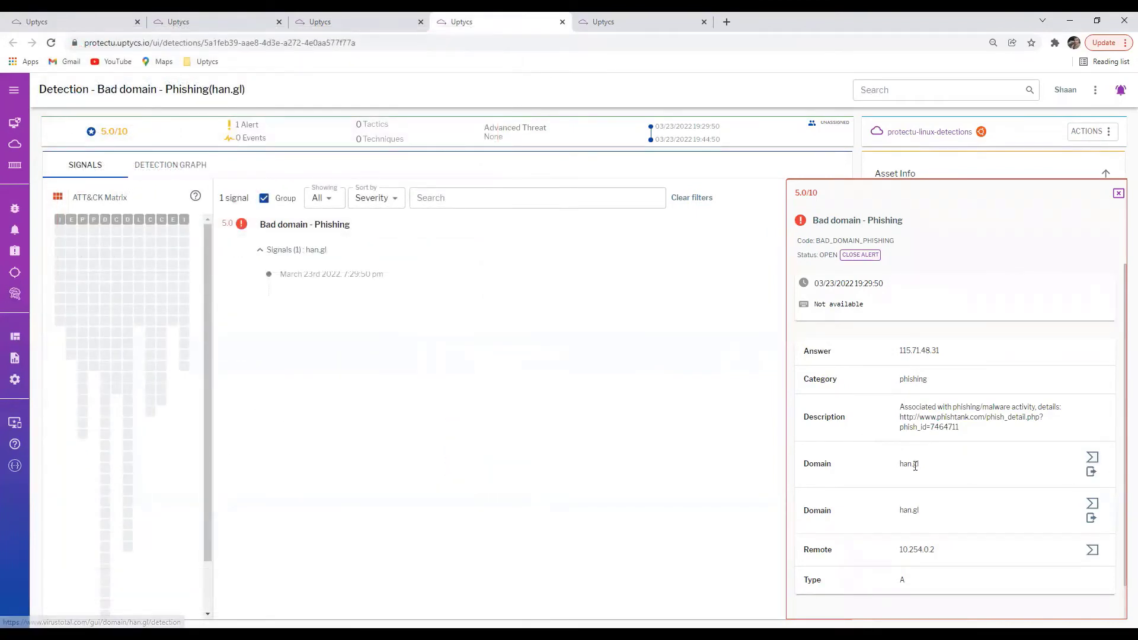
{"action": "left_click_drag", "start_coordinate": [929, 464], "coordinate": [900, 467]}
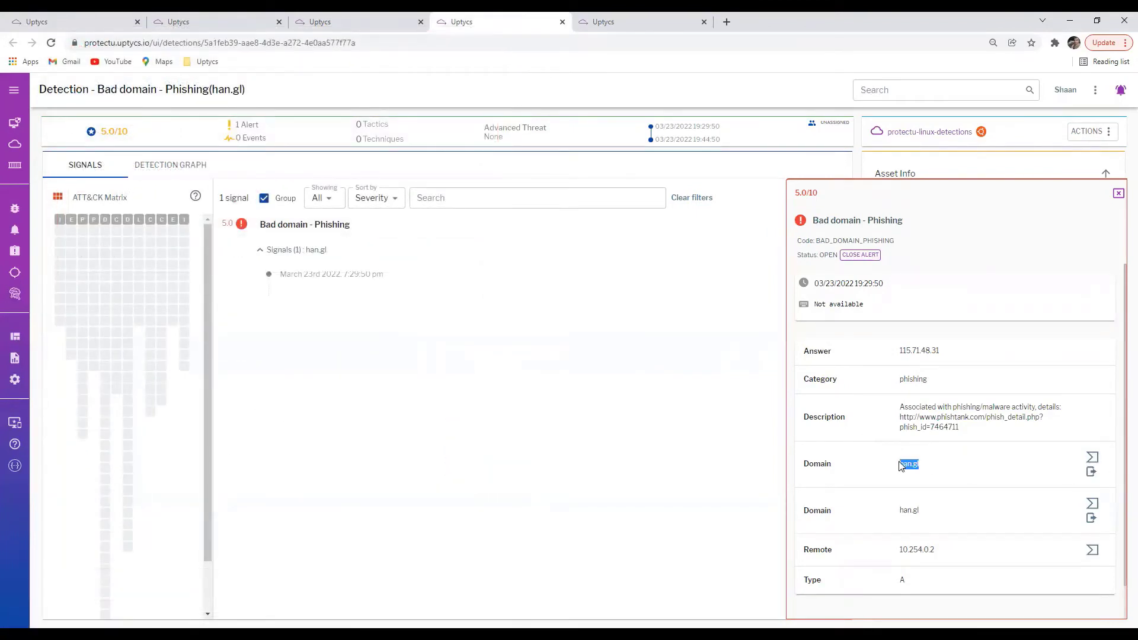
Look up the han.gl domain on VirusTotal, review its vendor verdicts, and close both the report and the alert details
{"action": "left_click", "coordinate": [1092, 457]}
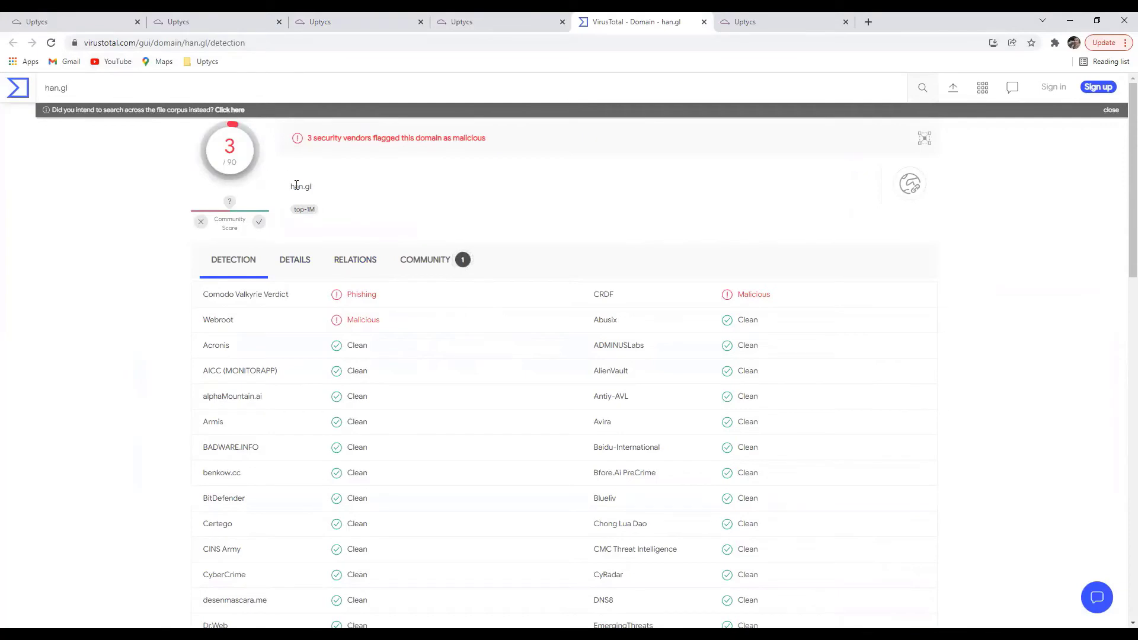
{"action": "left_click_drag", "start_coordinate": [320, 186], "coordinate": [272, 182]}
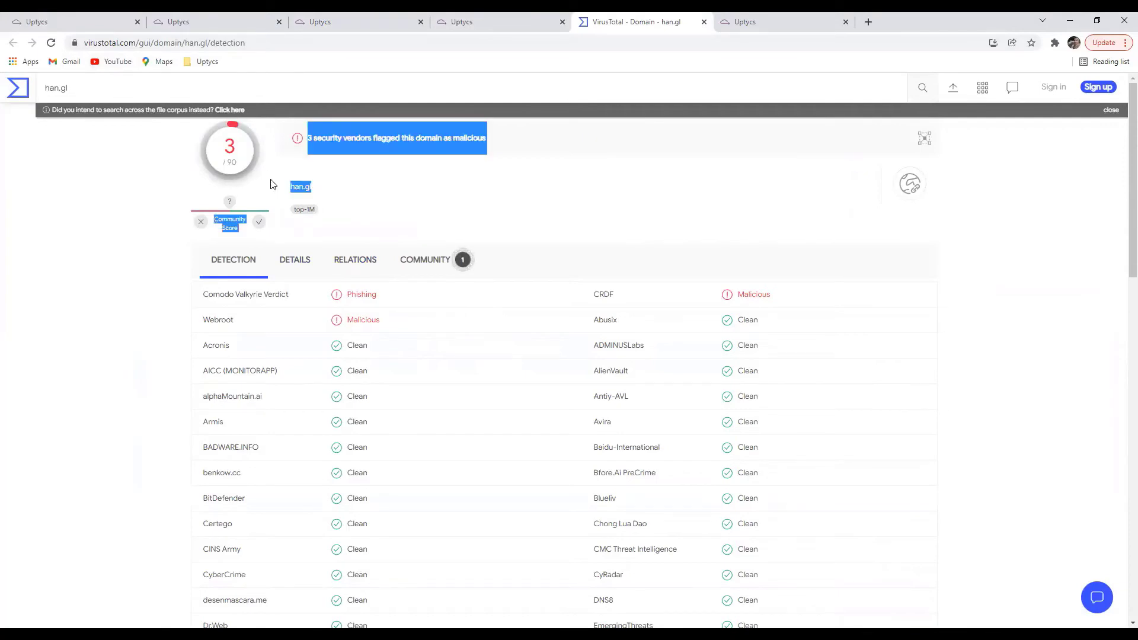
{"action": "left_click", "coordinate": [320, 157]}
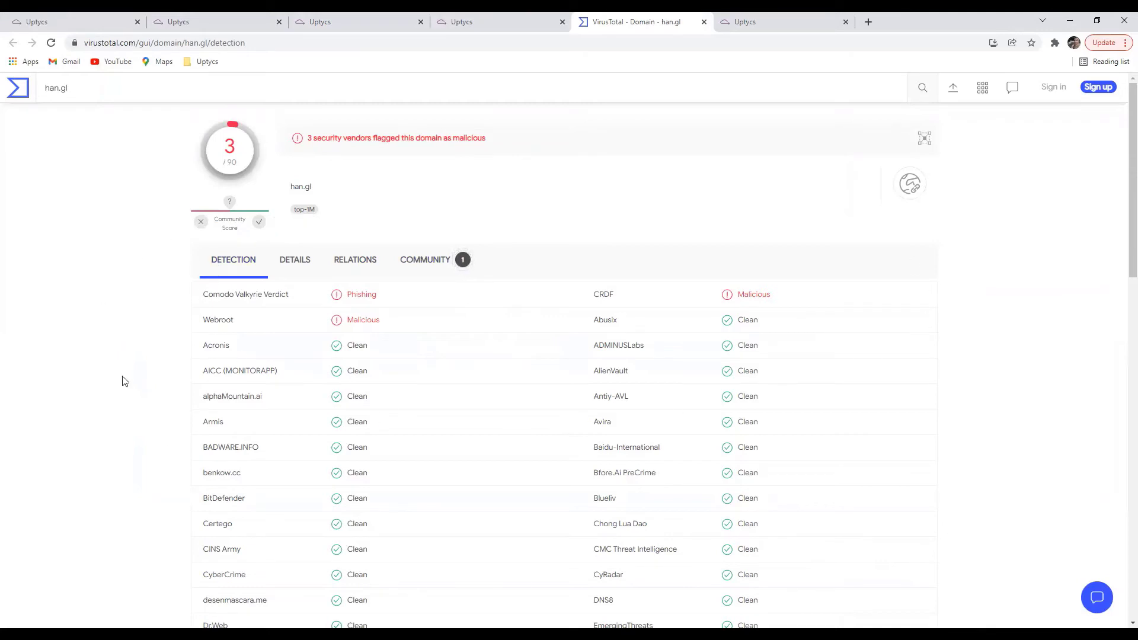
{"action": "key", "text": "ctrl+w"}
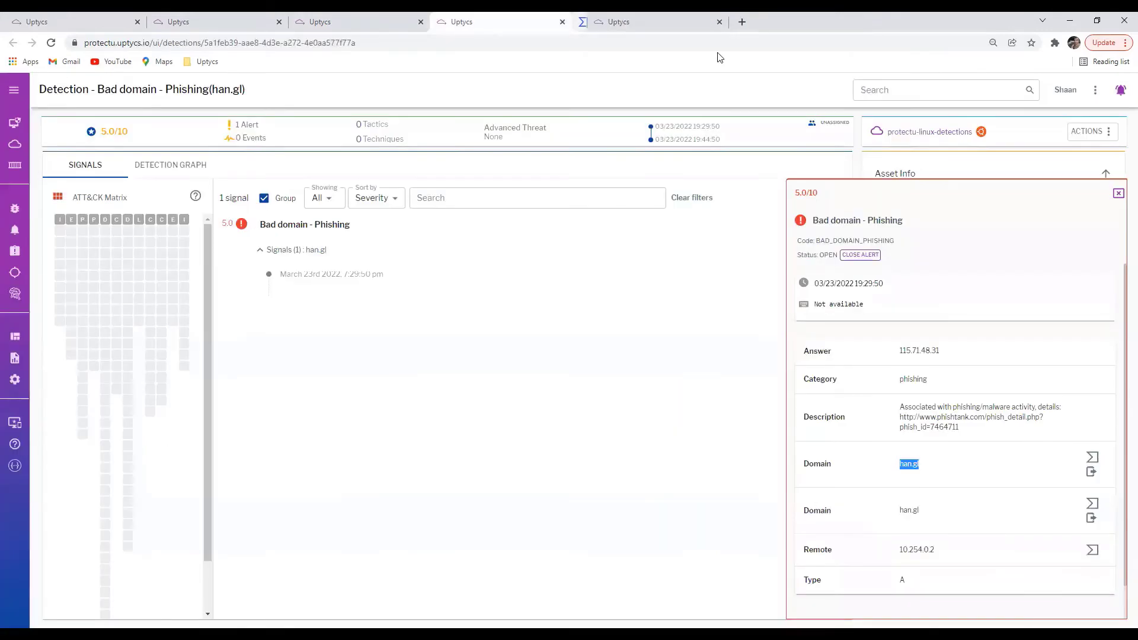
{"action": "left_click", "coordinate": [1118, 193]}
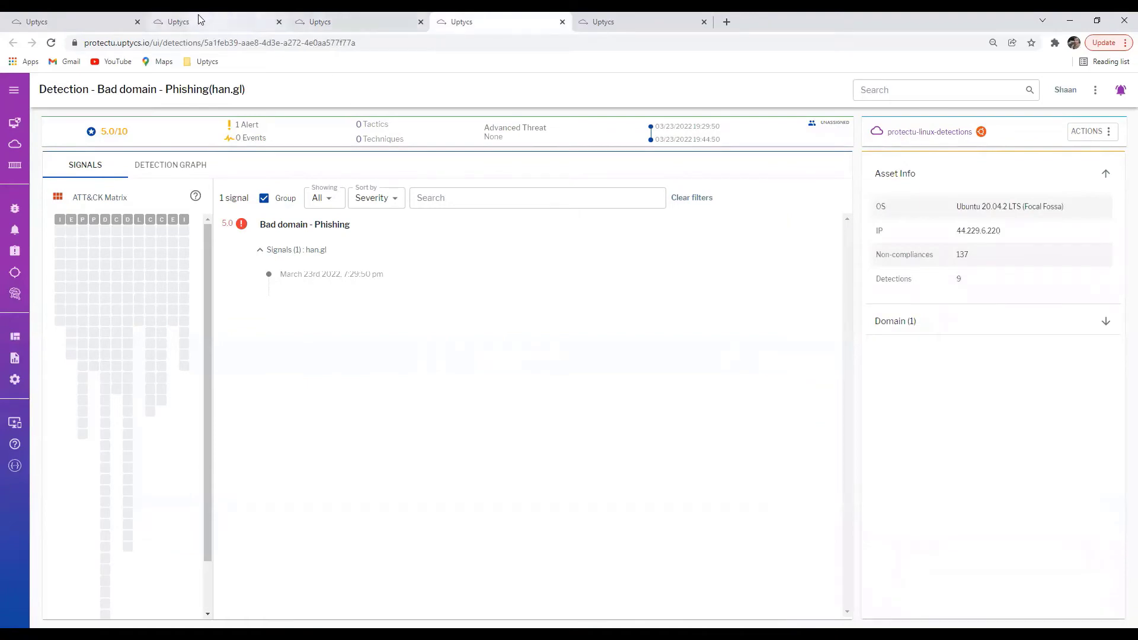
Close the tab of the tcpdump network sniffing detection and return to the Uptycs_Mimikatz detection graph
{"action": "left_click", "coordinate": [324, 23]}
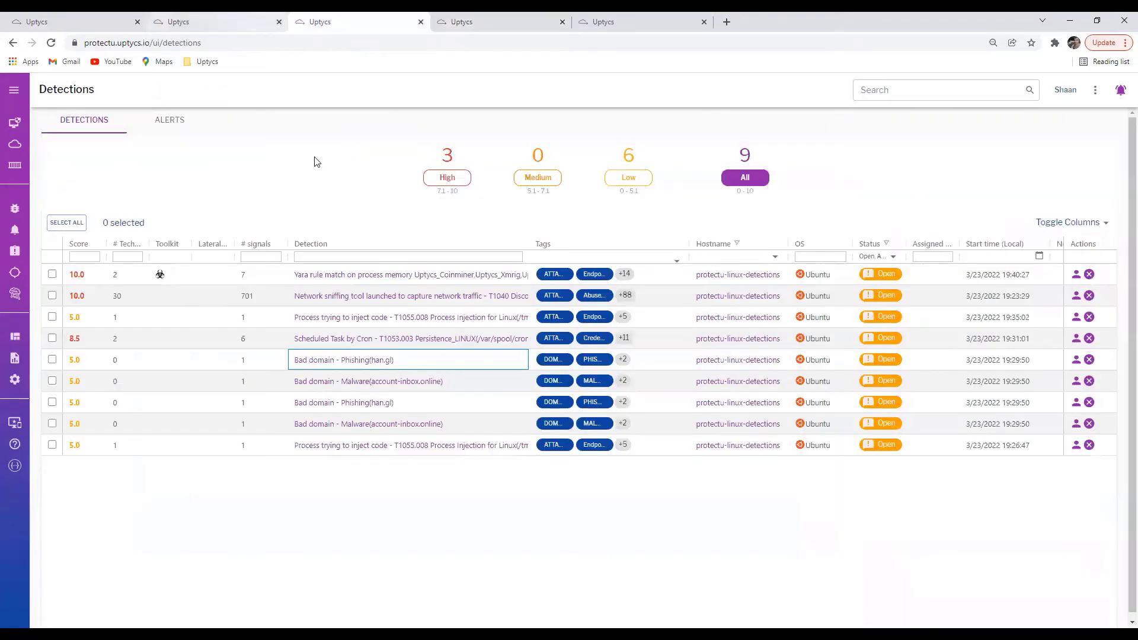
{"action": "left_click", "coordinate": [493, 27]}
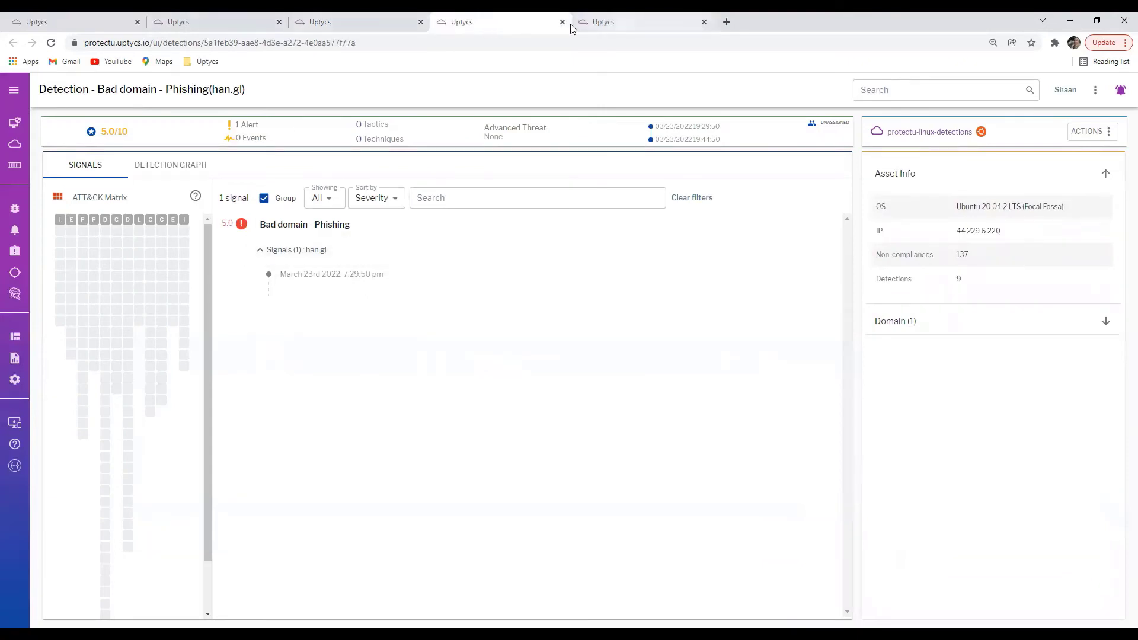
{"action": "left_click", "coordinate": [360, 22]}
{"action": "left_click", "coordinate": [504, 22]}
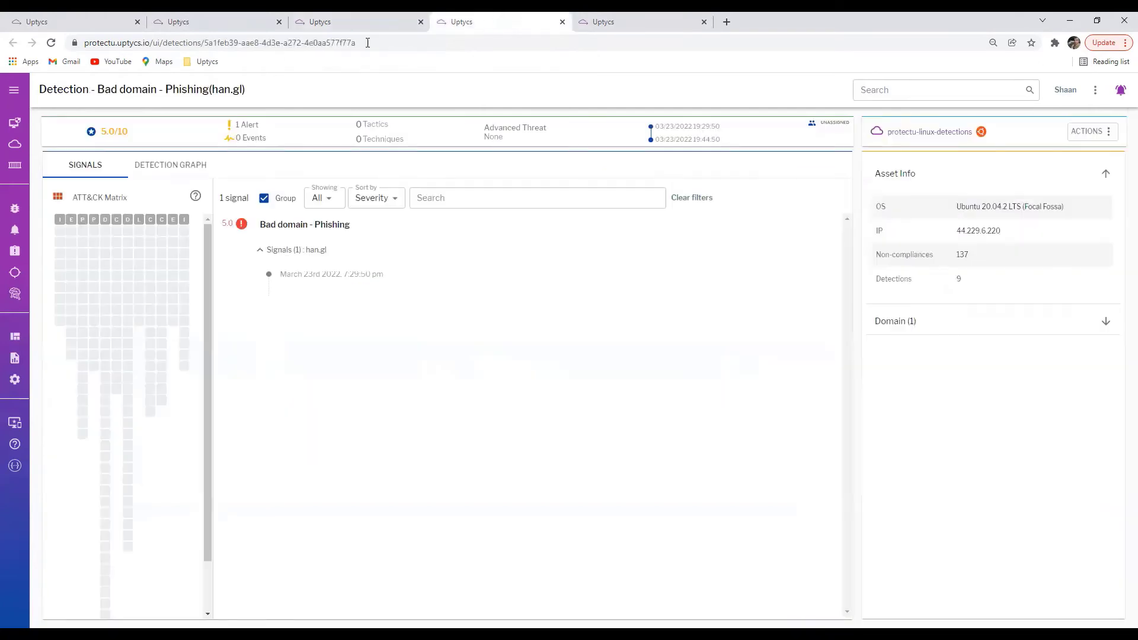
{"action": "left_click", "coordinate": [620, 23]}
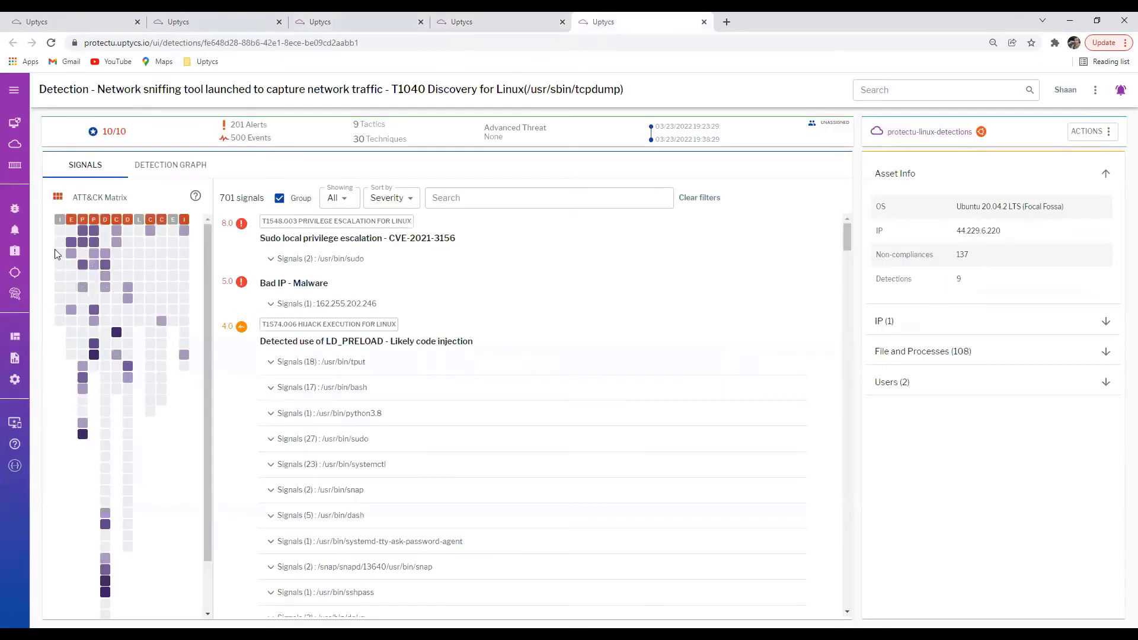
{"action": "left_click", "coordinate": [704, 22]}
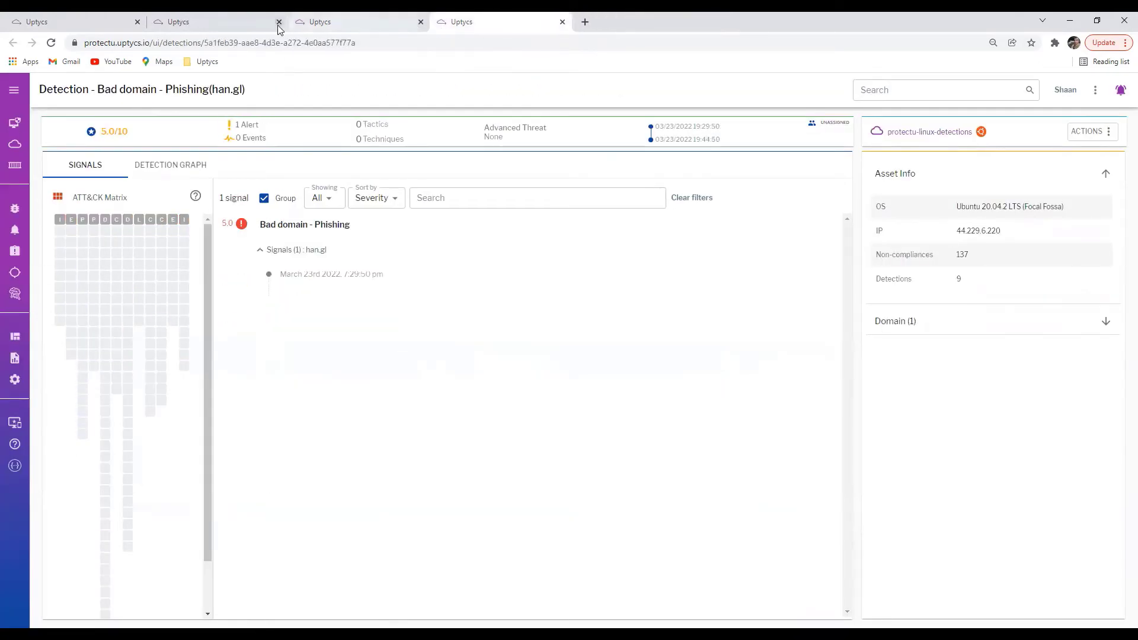
{"action": "left_click", "coordinate": [215, 24]}
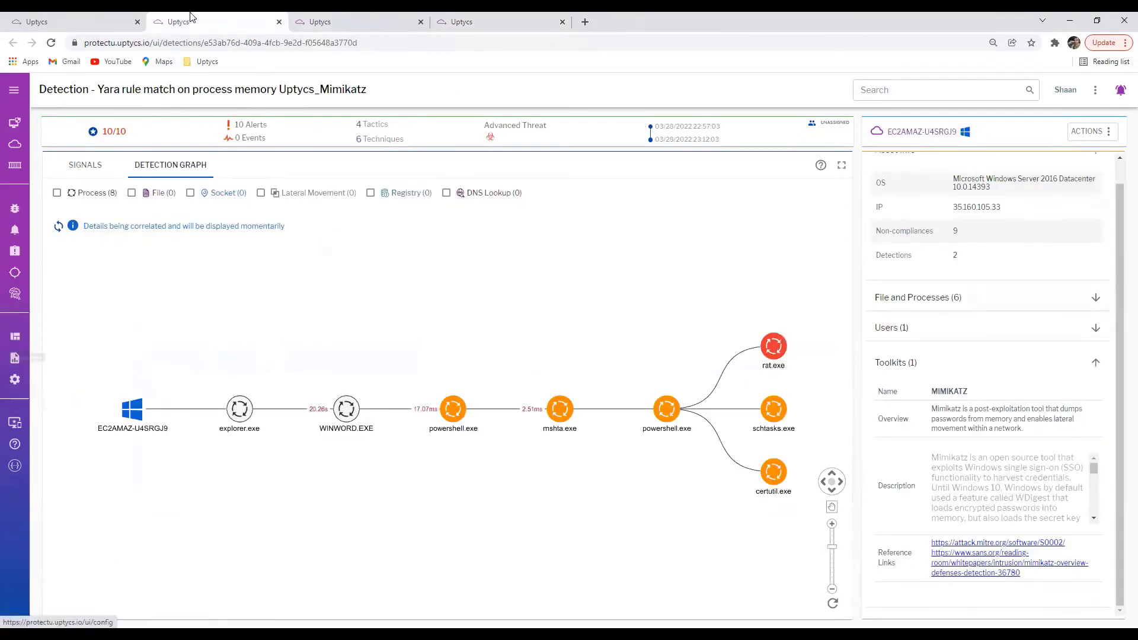
{"action": "left_click", "coordinate": [462, 22]}
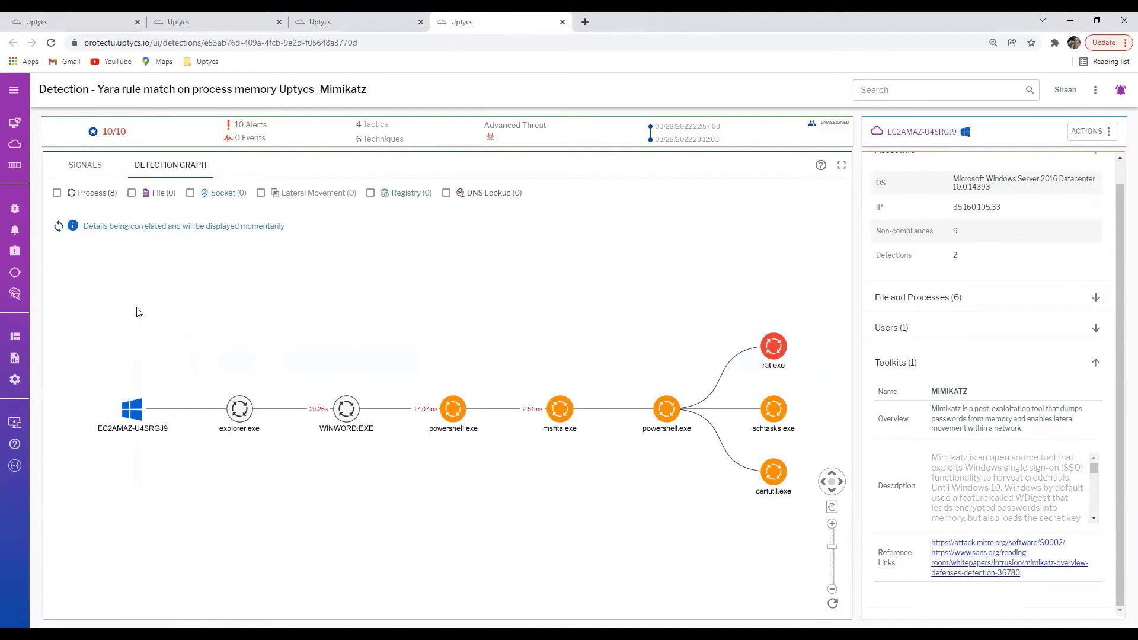
Open the Threat Sources list from the Configurations page and browse its entries
{"action": "left_click", "coordinate": [16, 378]}
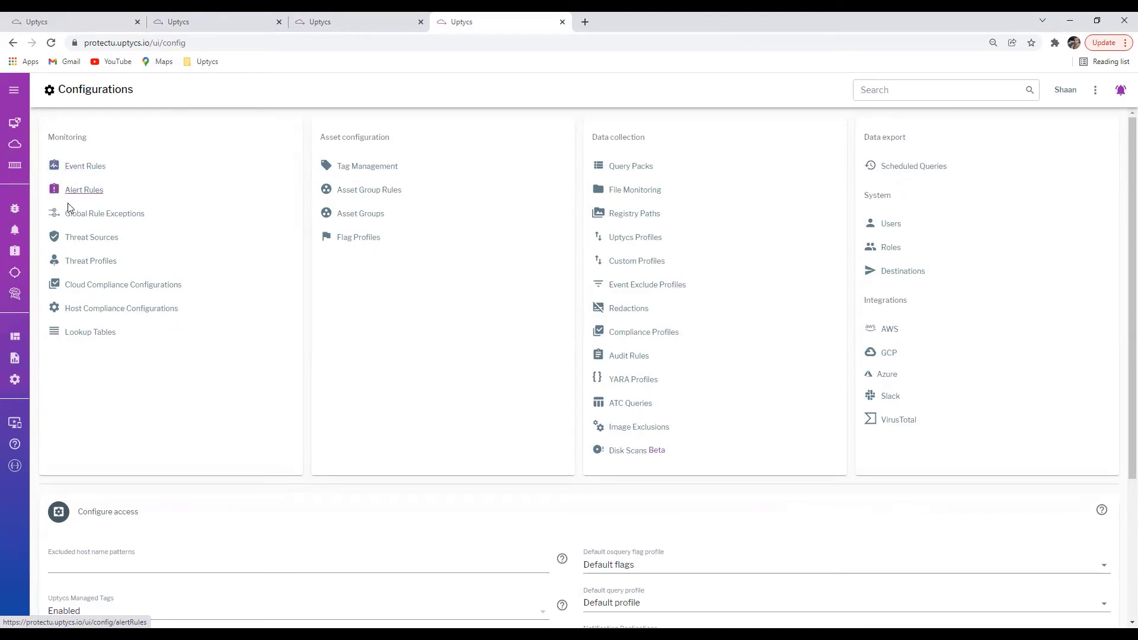
{"action": "left_click", "coordinate": [95, 239]}
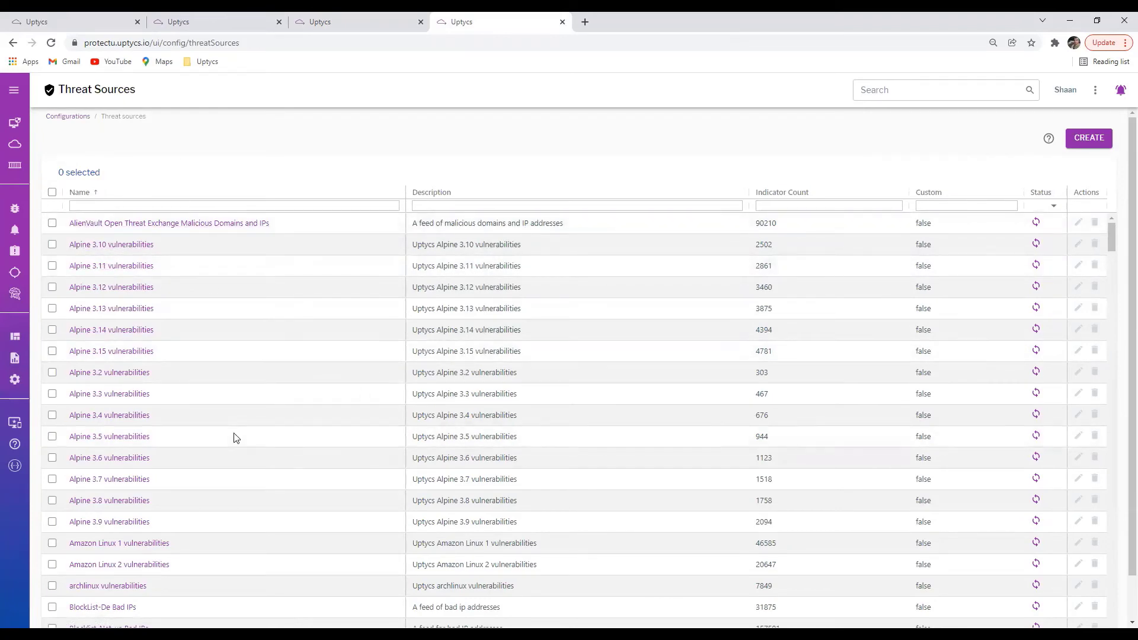
{"action": "scroll", "coordinate": [264, 330], "scroll_direction": "down", "scroll_amount": 1}
{"action": "scroll", "coordinate": [265, 331], "scroll_direction": "down", "scroll_amount": 5}
{"action": "scroll", "coordinate": [264, 328], "scroll_direction": "up", "scroll_amount": 6}
Select all threat sources in the list and open the Alpine 3.11 vulnerabilities source
{"action": "left_click", "coordinate": [52, 193]}
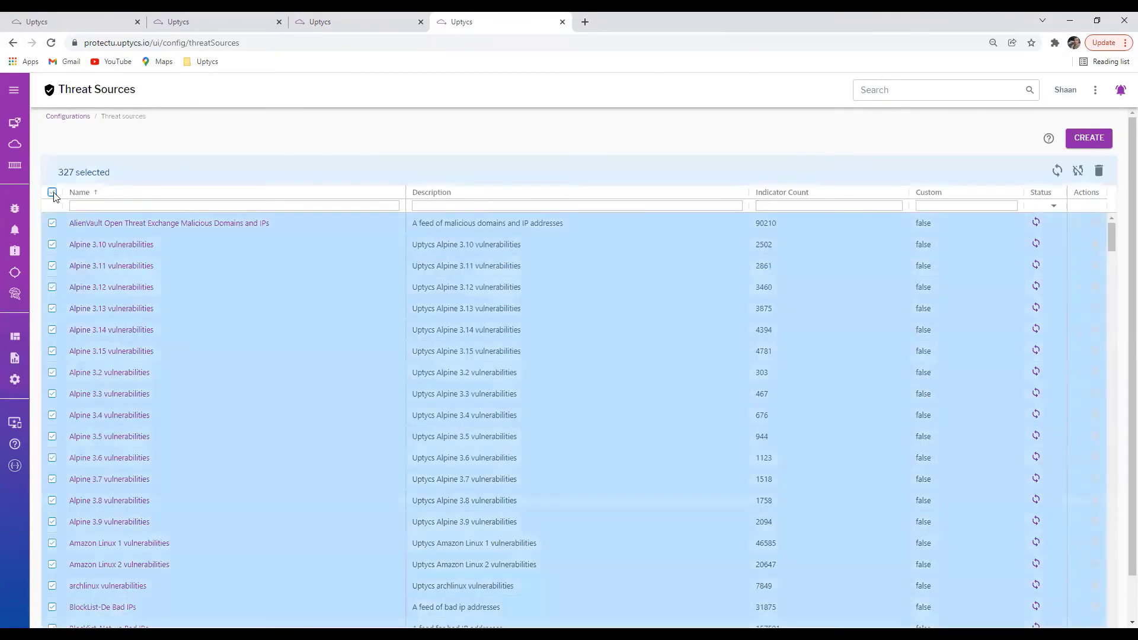
{"action": "left_click", "coordinate": [120, 272]}
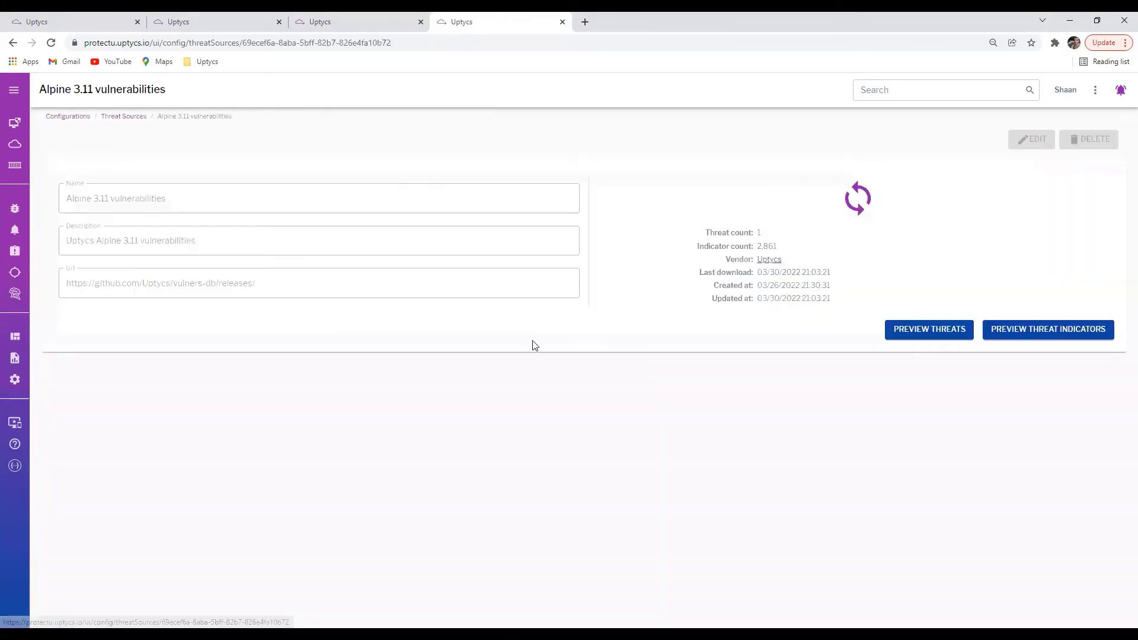
Examine the name, description and download URL of the Alpine 3.11 vulnerabilities threat source
{"action": "left_click_drag", "start_coordinate": [67, 248], "coordinate": [230, 249]}
{"action": "left_click", "coordinate": [240, 320]}
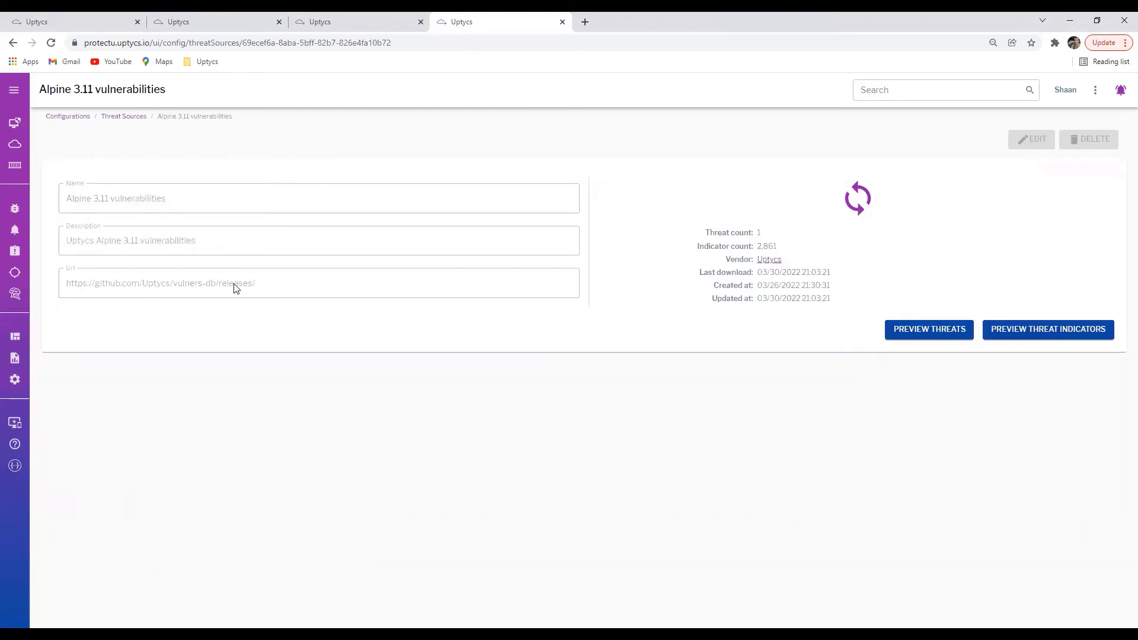
{"action": "left_click_drag", "start_coordinate": [258, 287], "coordinate": [63, 283]}
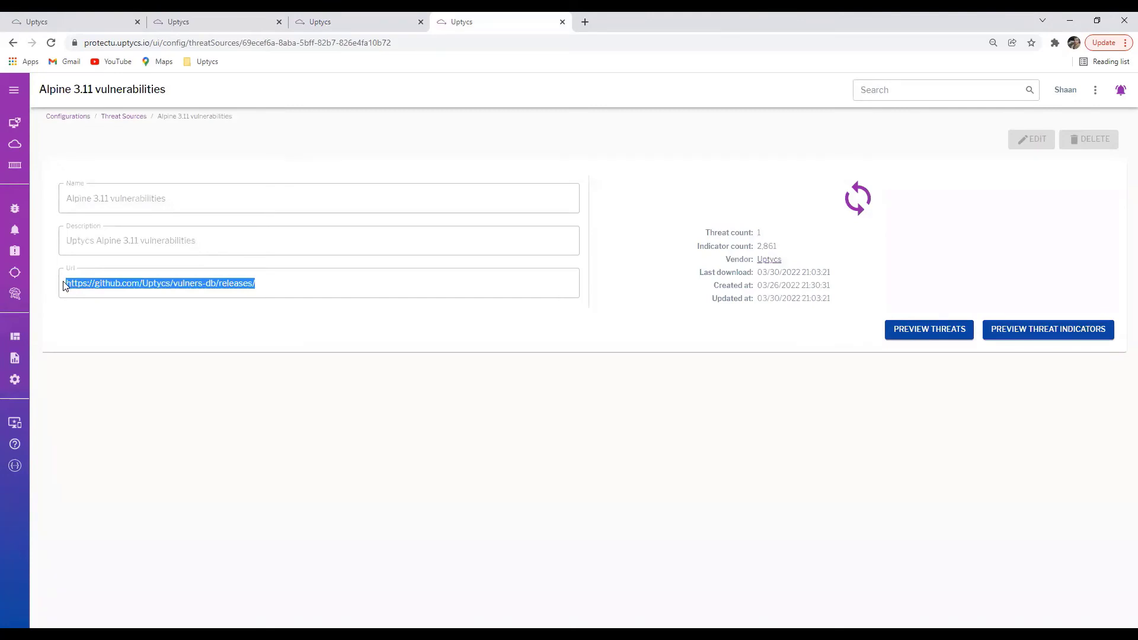
{"action": "left_click", "coordinate": [86, 318]}
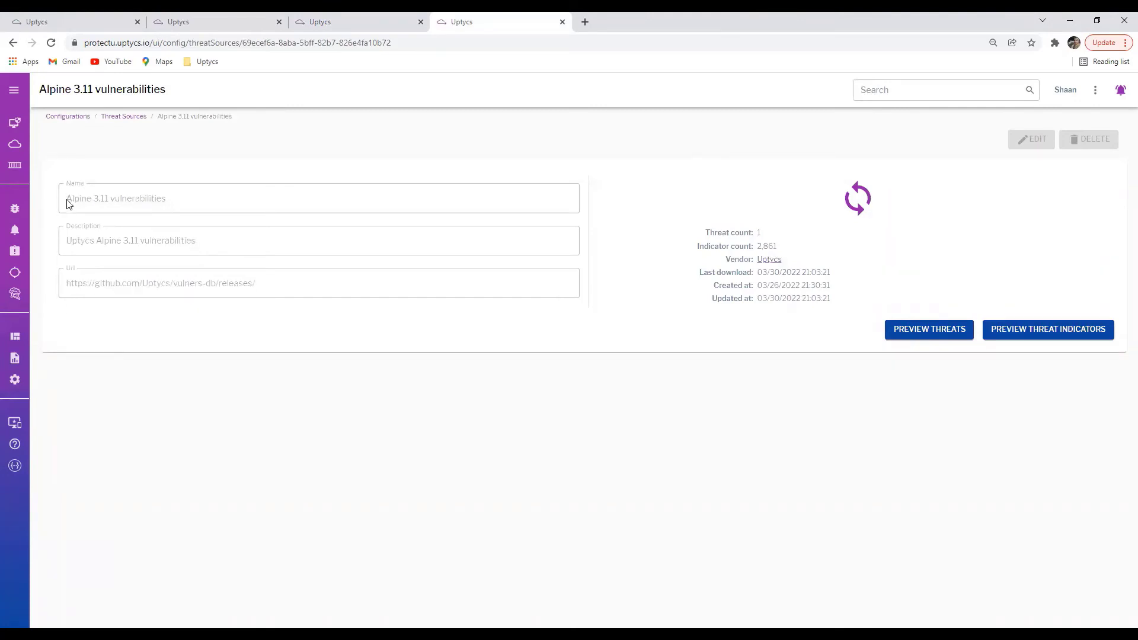
{"action": "left_click_drag", "start_coordinate": [68, 204], "coordinate": [205, 206]}
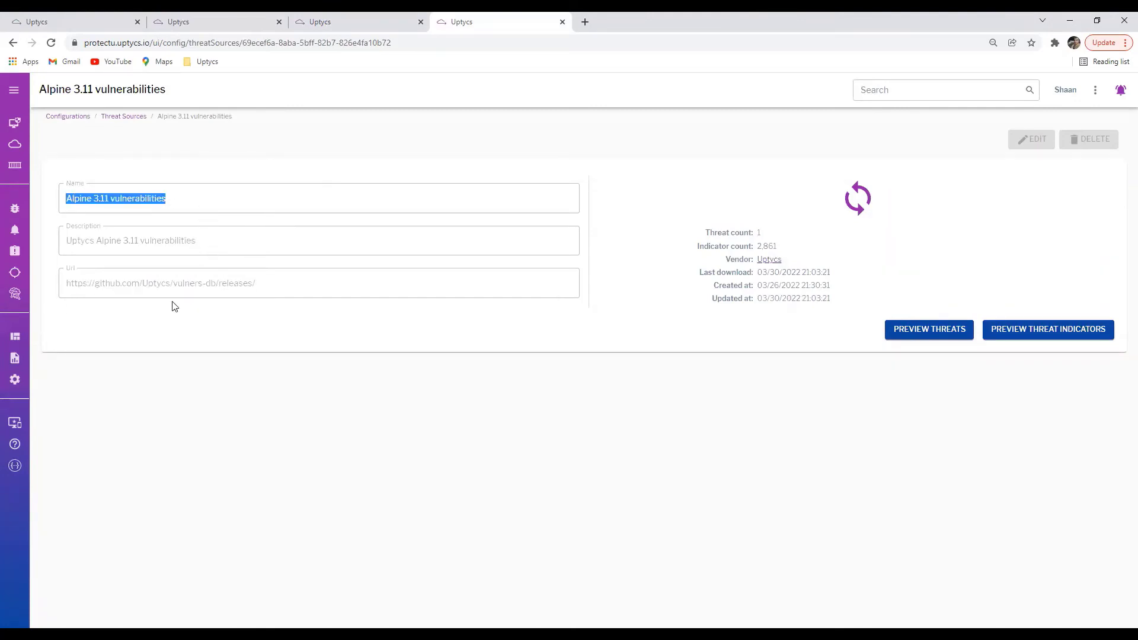
{"action": "left_click", "coordinate": [119, 299]}
{"action": "mouse_move", "coordinate": [68, 286]}
{"action": "left_mouse_down"}
{"action": "mouse_move", "coordinate": [264, 294]}
{"action": "mouse_move", "coordinate": [83, 287]}
{"action": "left_mouse_up"}
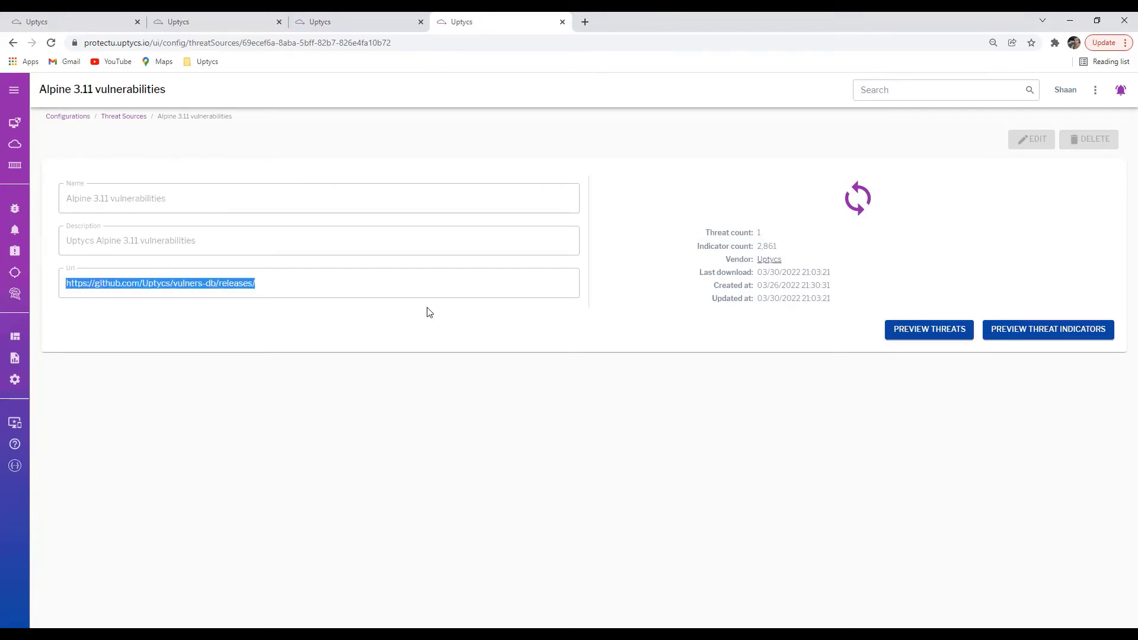
{"action": "left_click", "coordinate": [409, 315]}
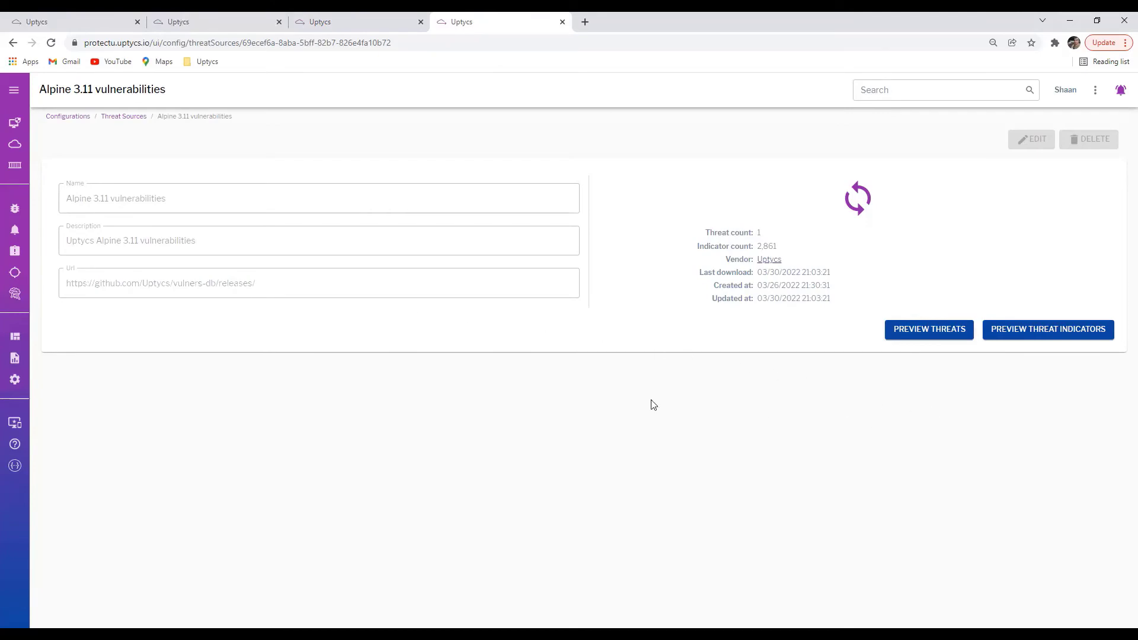
Preview the threat indicators of the Alpine 3.11 vulnerabilities source, browse its entries, and return to the Threat Sources list
{"action": "left_click", "coordinate": [1047, 330]}
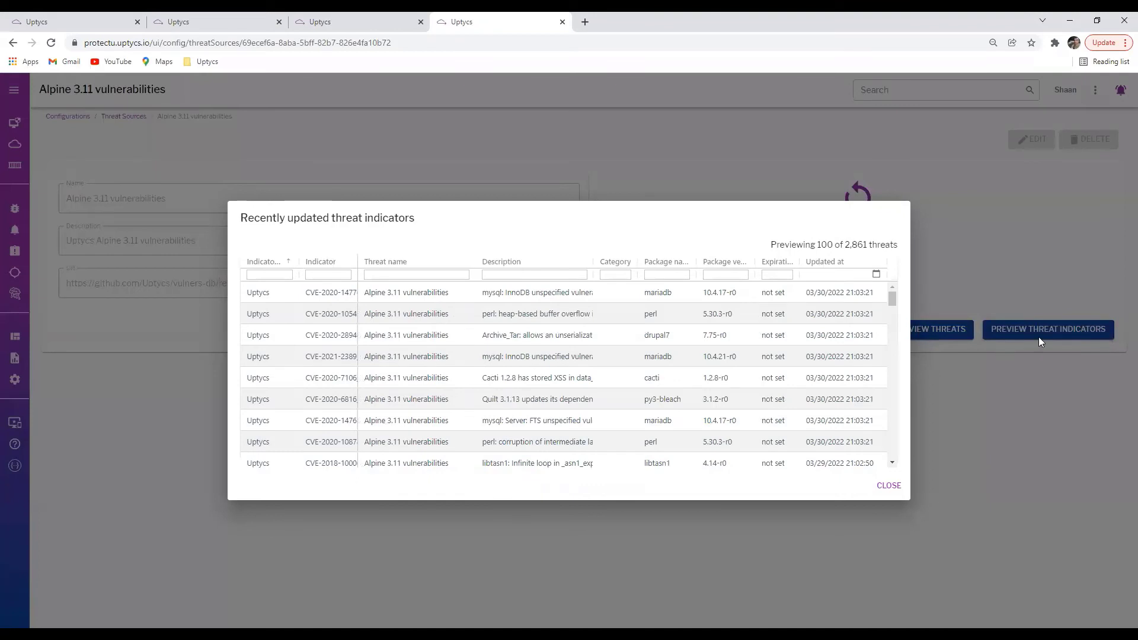
{"action": "scroll", "coordinate": [460, 337], "scroll_direction": "down", "scroll_amount": 1}
{"action": "scroll", "coordinate": [461, 337], "scroll_direction": "up", "scroll_amount": 1}
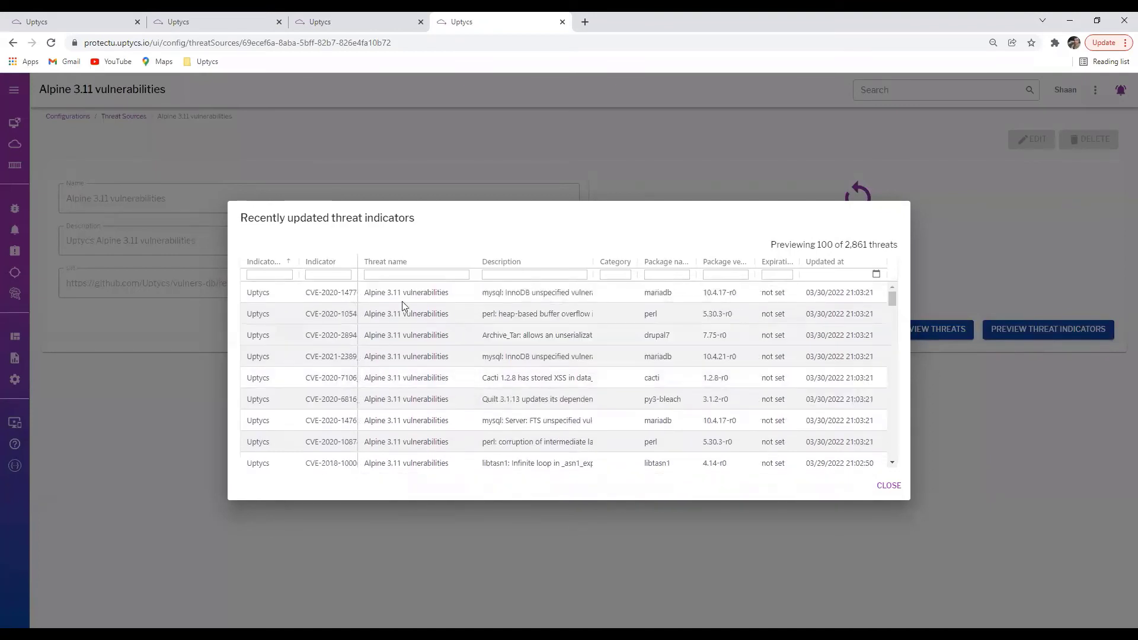
{"action": "scroll", "coordinate": [400, 350], "scroll_direction": "down", "scroll_amount": 4}
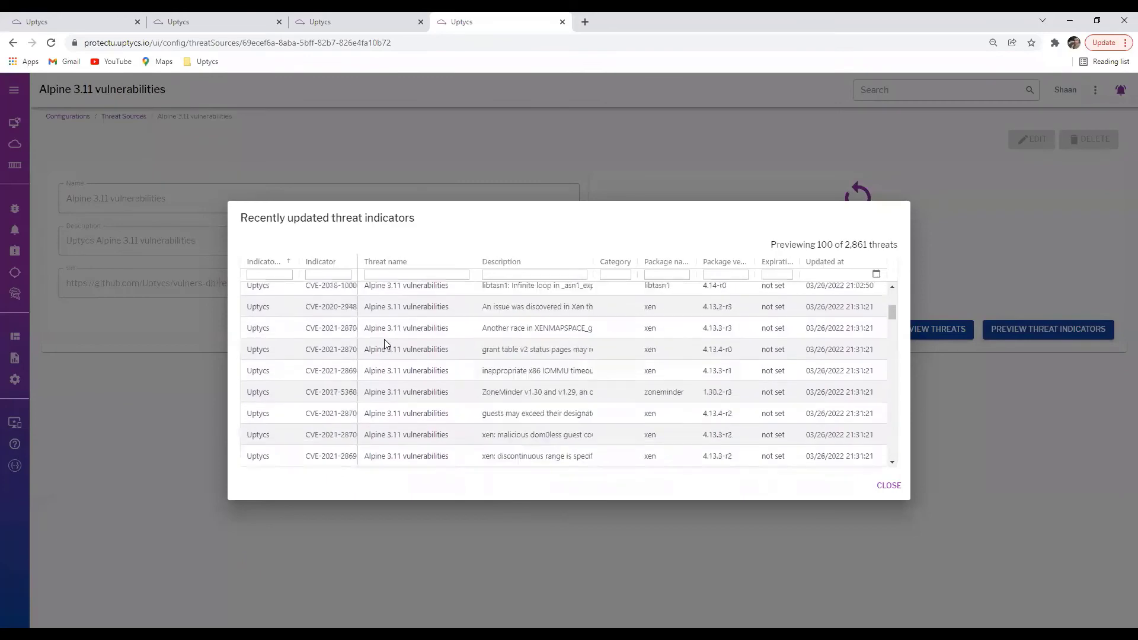
{"action": "scroll", "coordinate": [384, 339], "scroll_direction": "up", "scroll_amount": 4}
{"action": "left_click_drag", "start_coordinate": [845, 244], "coordinate": [868, 245]}
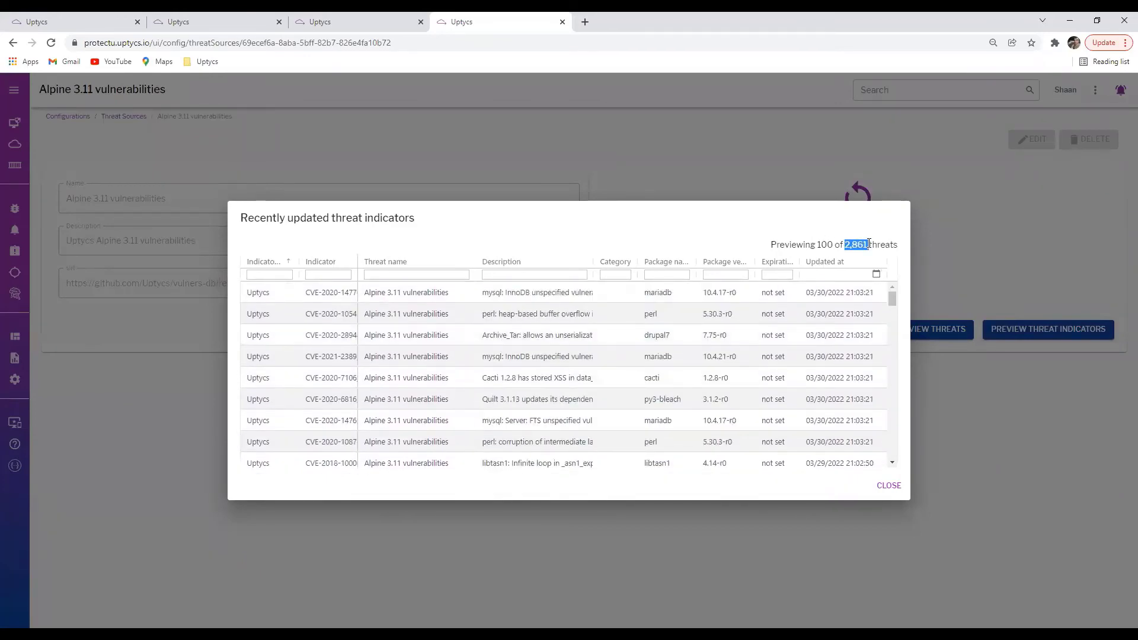
{"action": "left_click", "coordinate": [889, 486]}
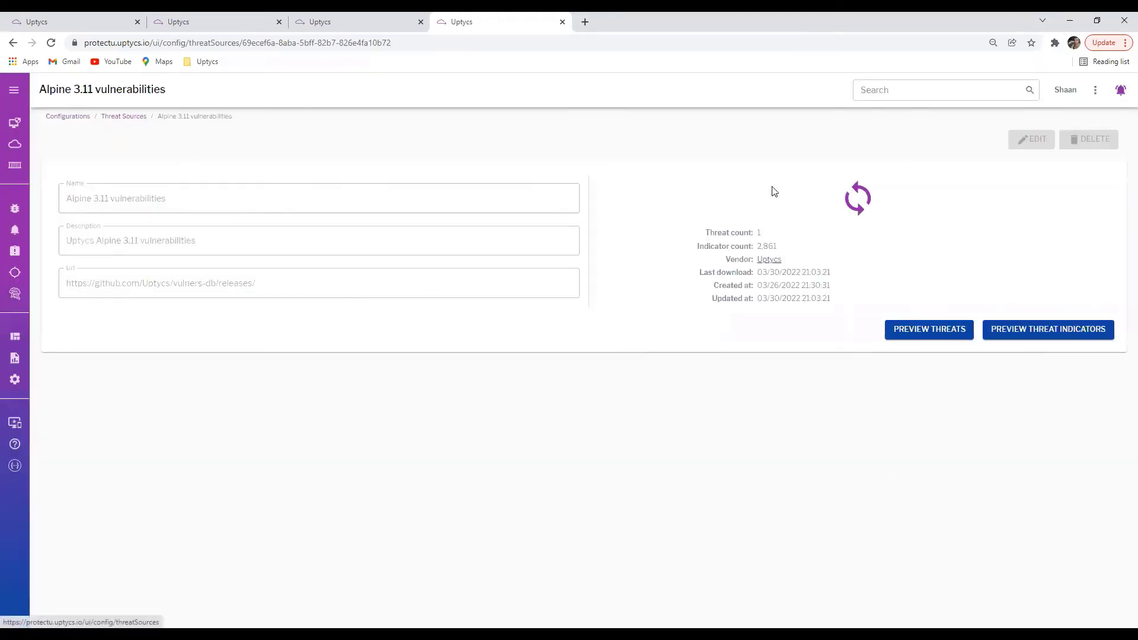
{"action": "left_click", "coordinate": [117, 116]}
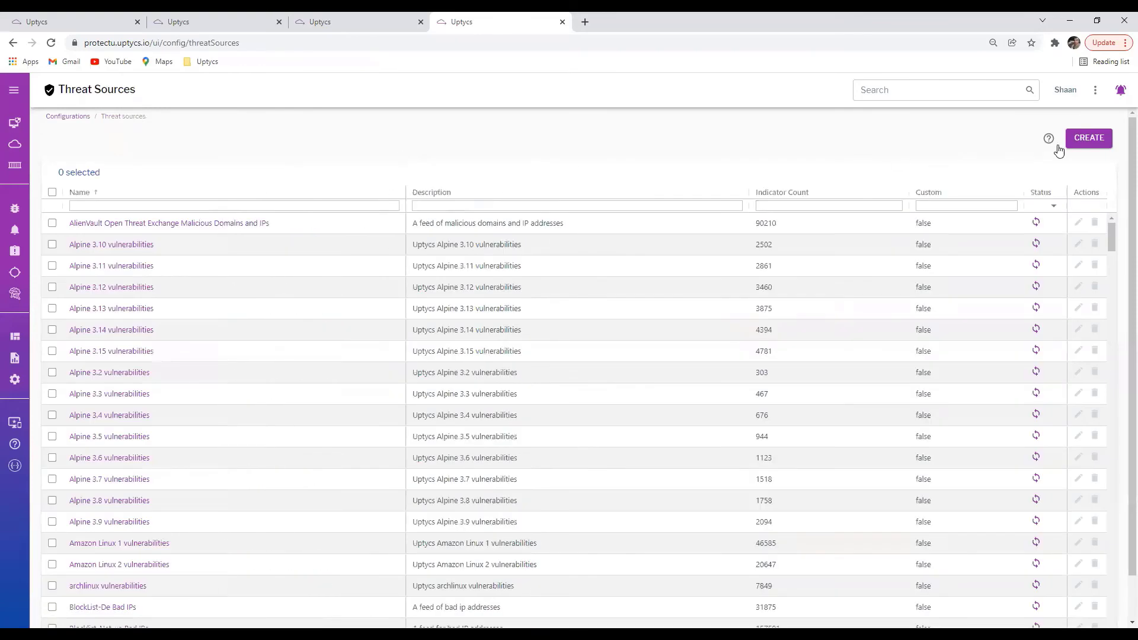
Start a new threat source, browse to Threat_Sources.csv as its threat file, and cancel the file selection
{"action": "left_click", "coordinate": [1090, 139]}
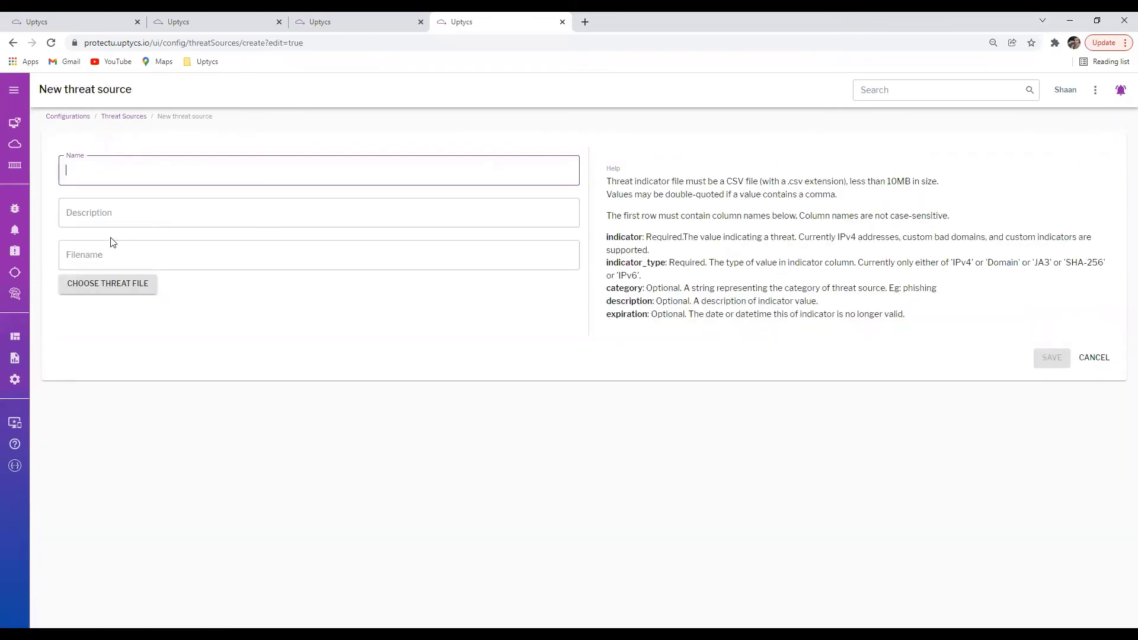
{"action": "left_click", "coordinate": [77, 251]}
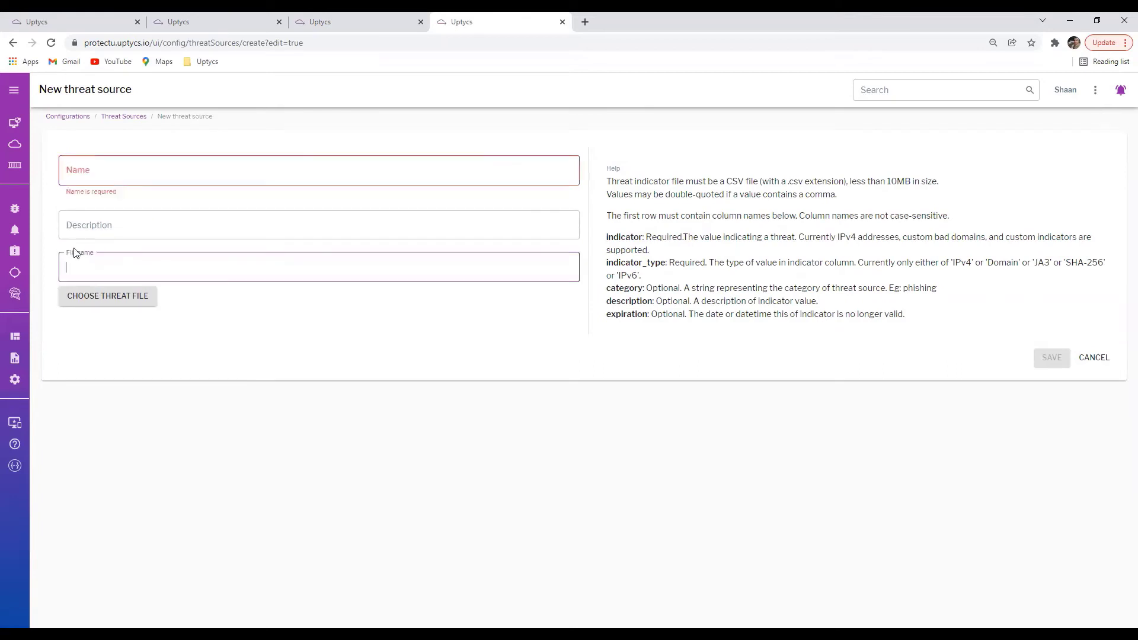
{"action": "left_click", "coordinate": [93, 296]}
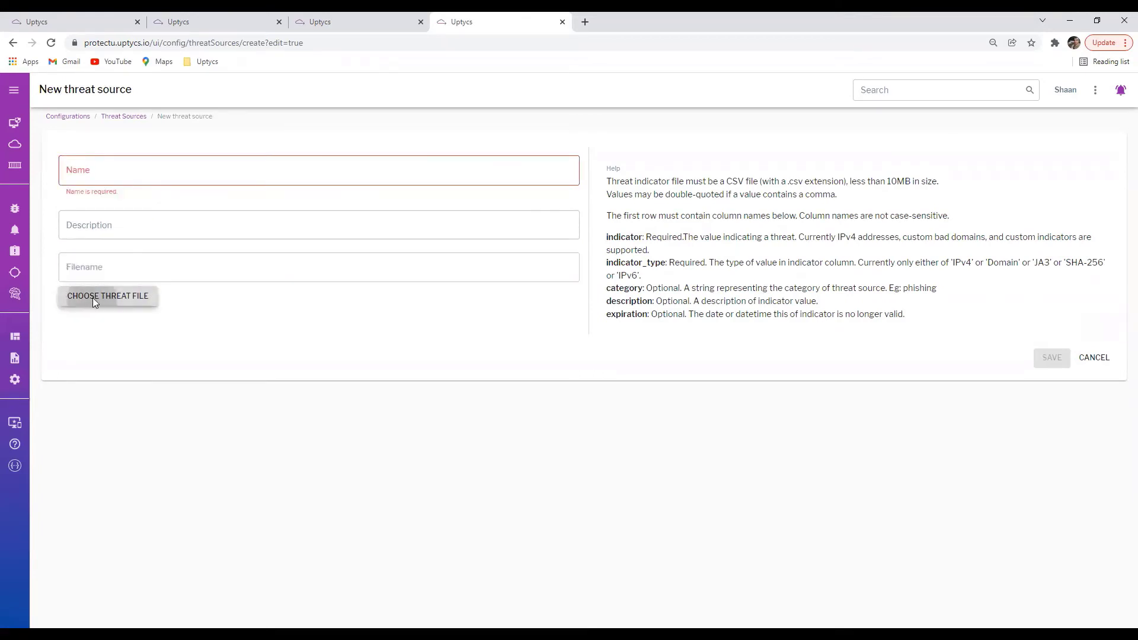
{"action": "left_click", "coordinate": [147, 111]}
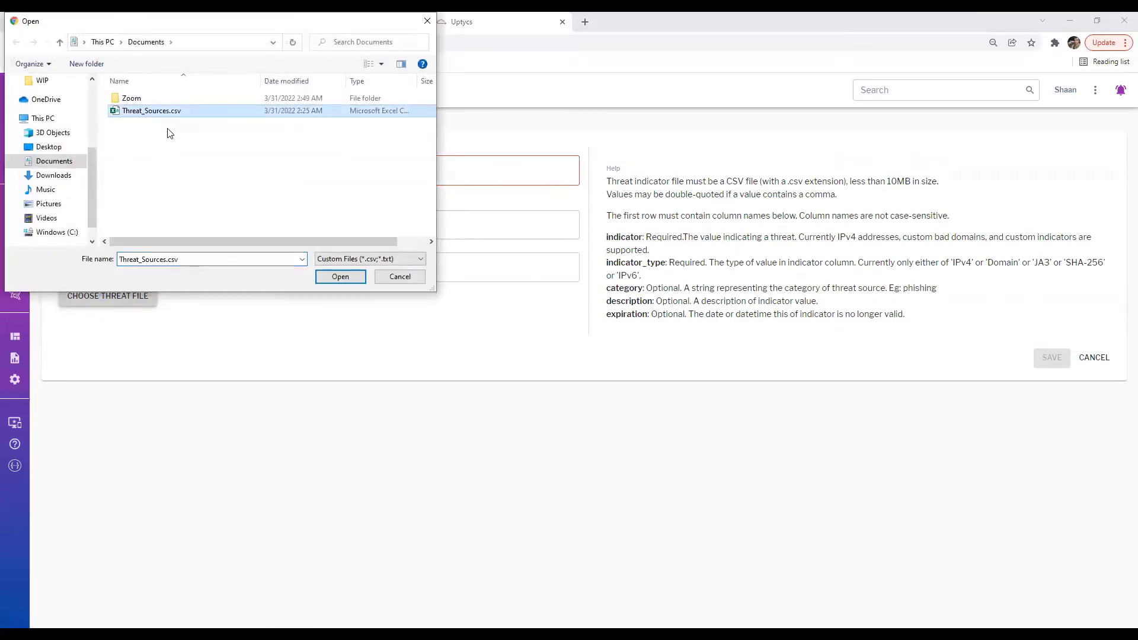
{"action": "left_click", "coordinate": [409, 279]}
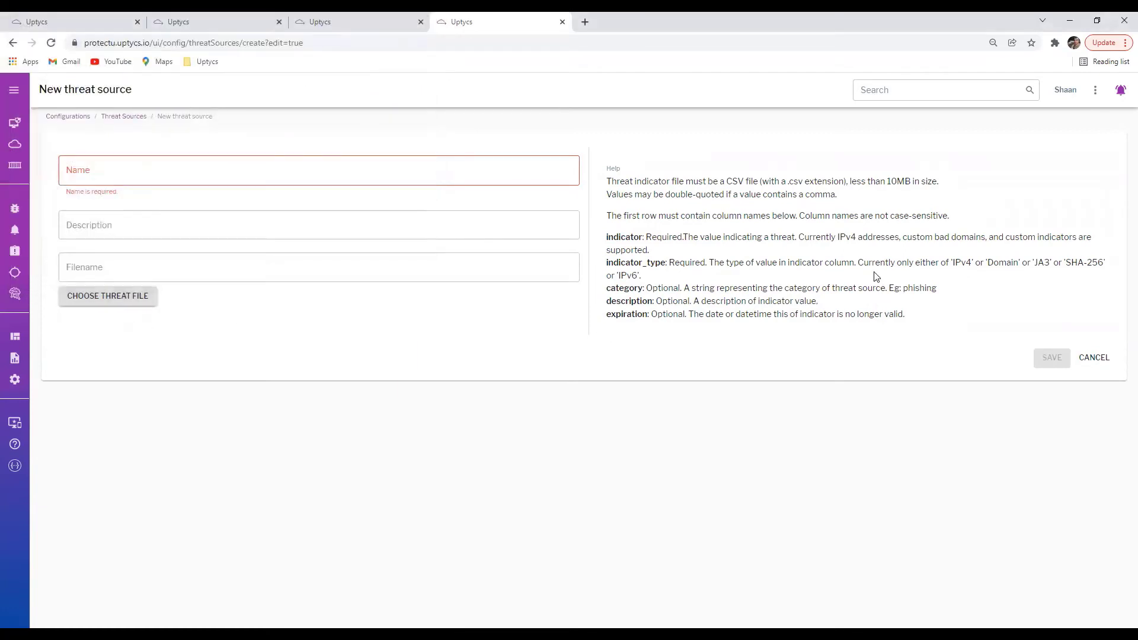
Read the help on the new threat source form about the required and optional CSV columns
{"action": "left_click_drag", "start_coordinate": [605, 236], "coordinate": [767, 315]}
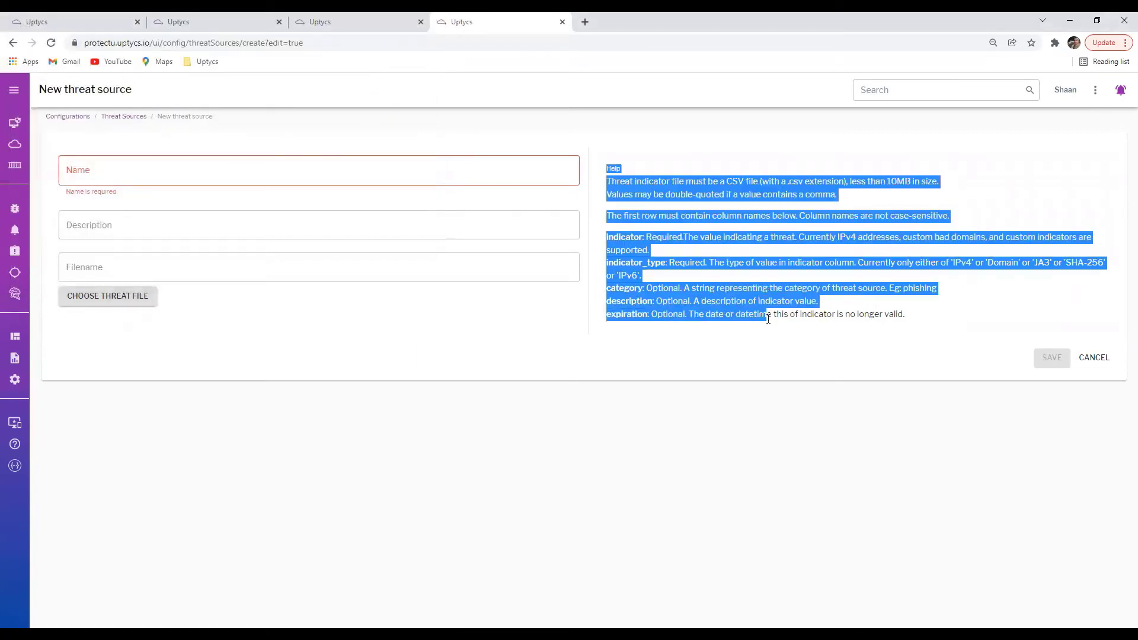
{"action": "left_click", "coordinate": [738, 335]}
{"action": "left_click_drag", "start_coordinate": [607, 231], "coordinate": [919, 348]}
{"action": "left_click", "coordinate": [883, 370]}
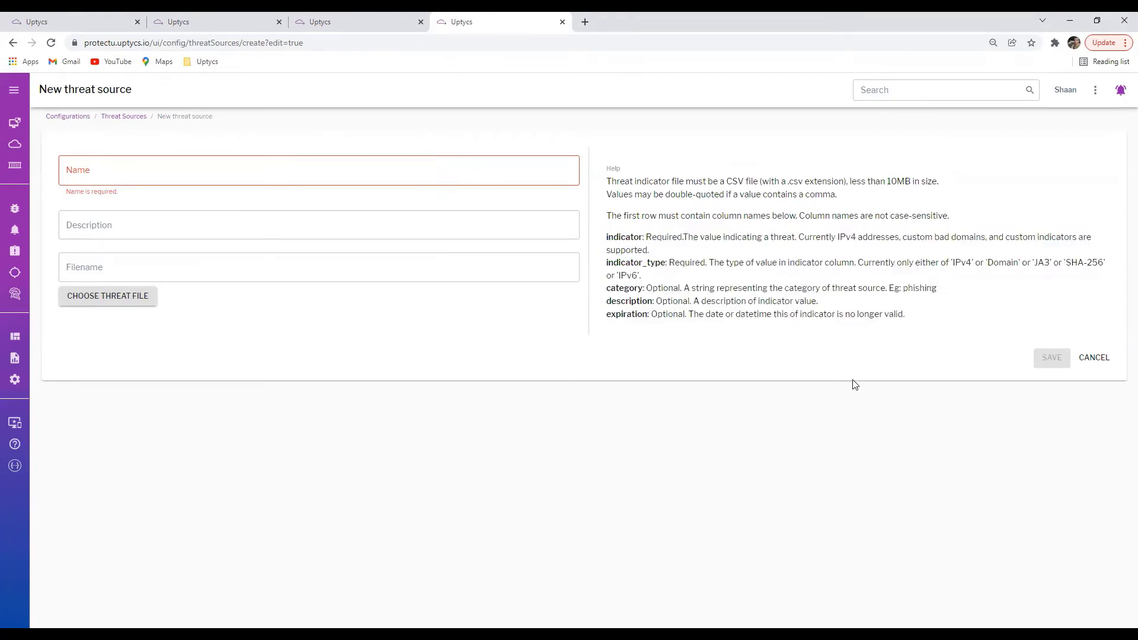
Switch to Notepad to examine the column names and domain entries in Threat_Sources.csv, and cancel the new threat source
{"action": "mouse_move", "coordinate": [510, 634]}
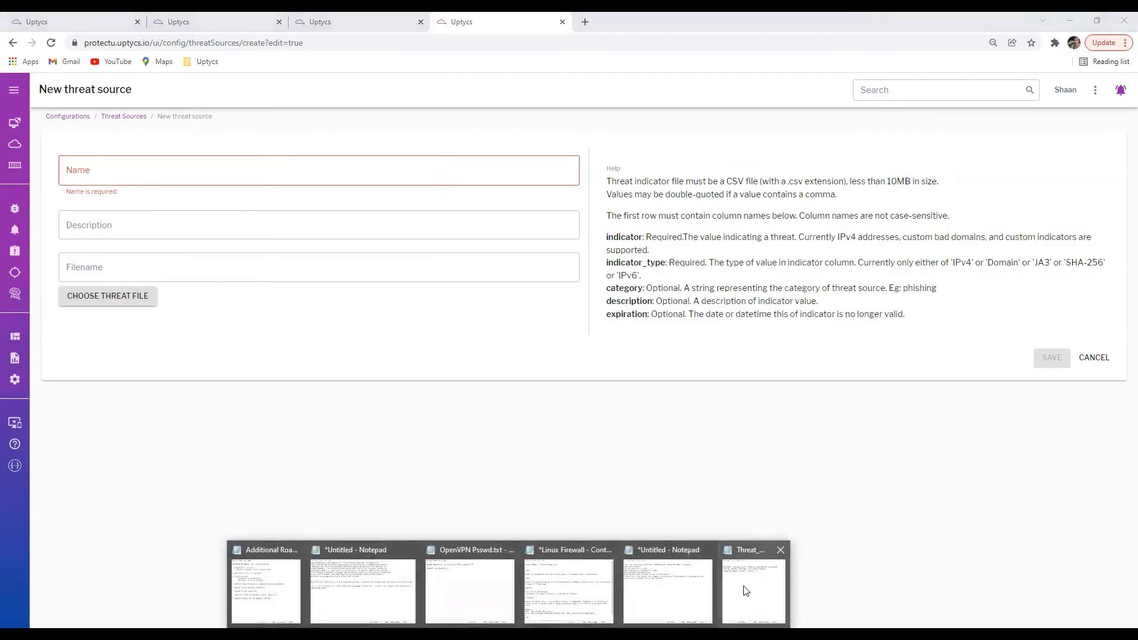
{"action": "left_click", "coordinate": [747, 587]}
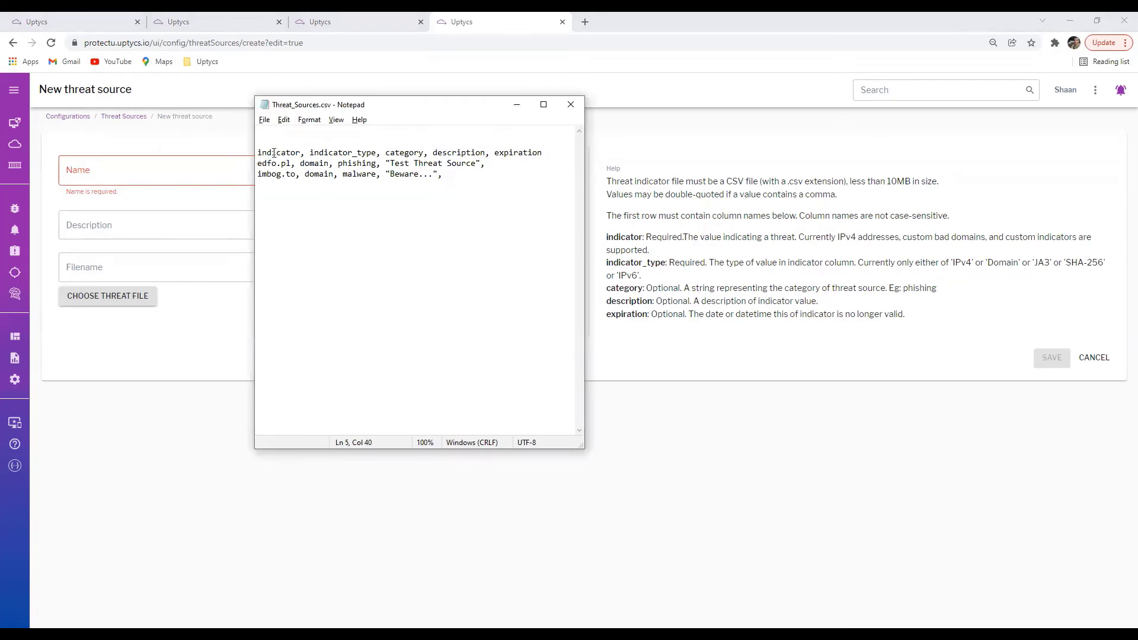
{"action": "left_click_drag", "start_coordinate": [546, 151], "coordinate": [507, 171]}
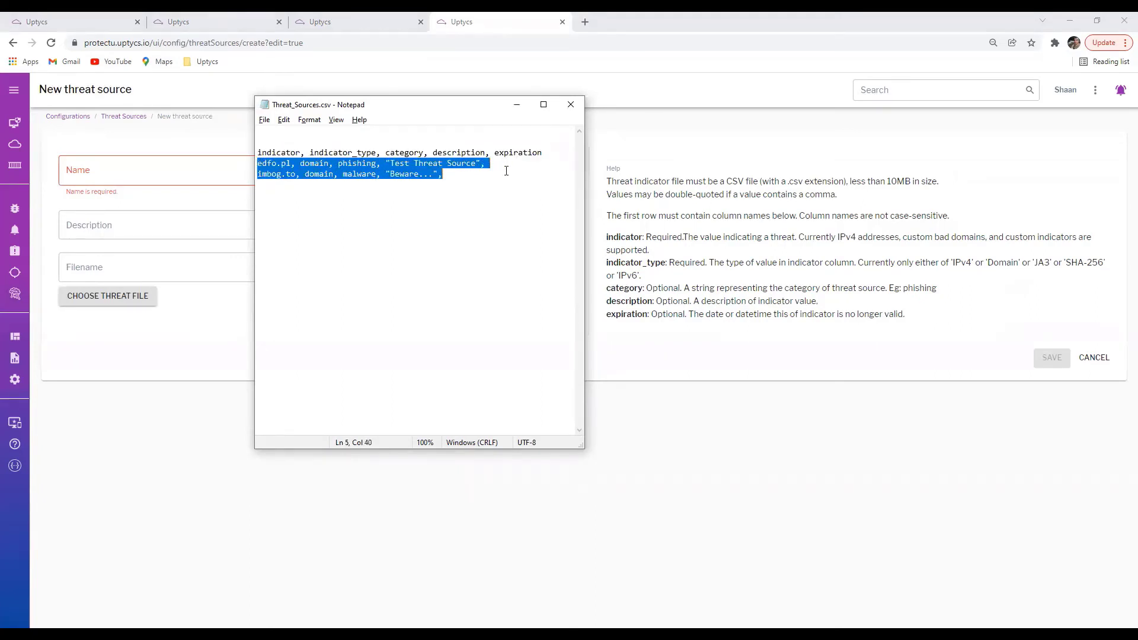
{"action": "left_click", "coordinate": [482, 246]}
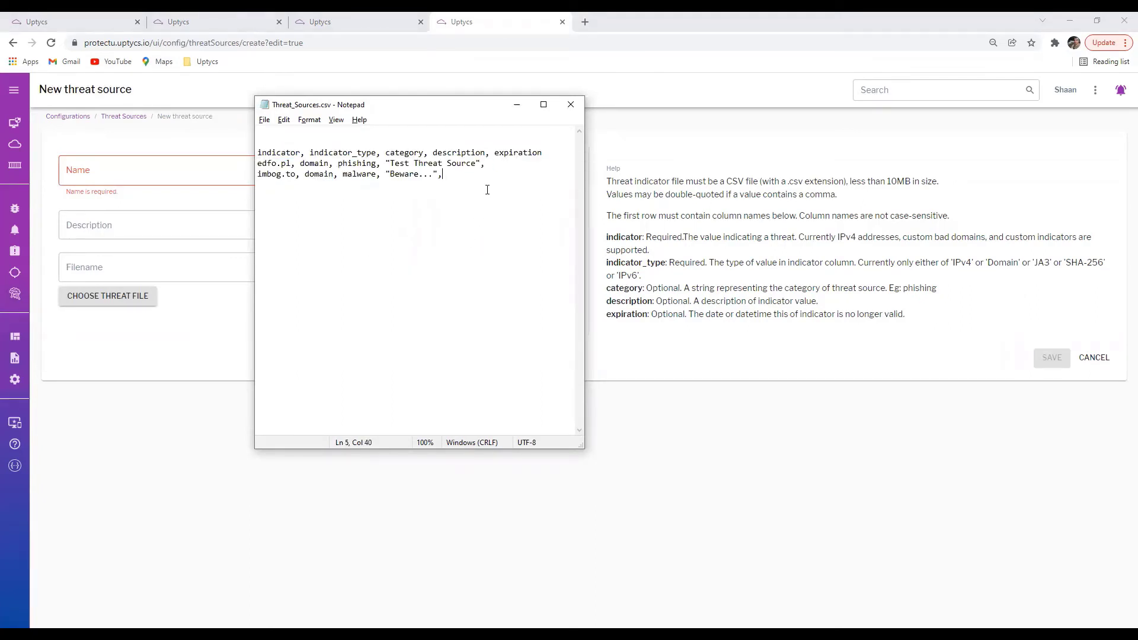
{"action": "left_click", "coordinate": [582, 107]}
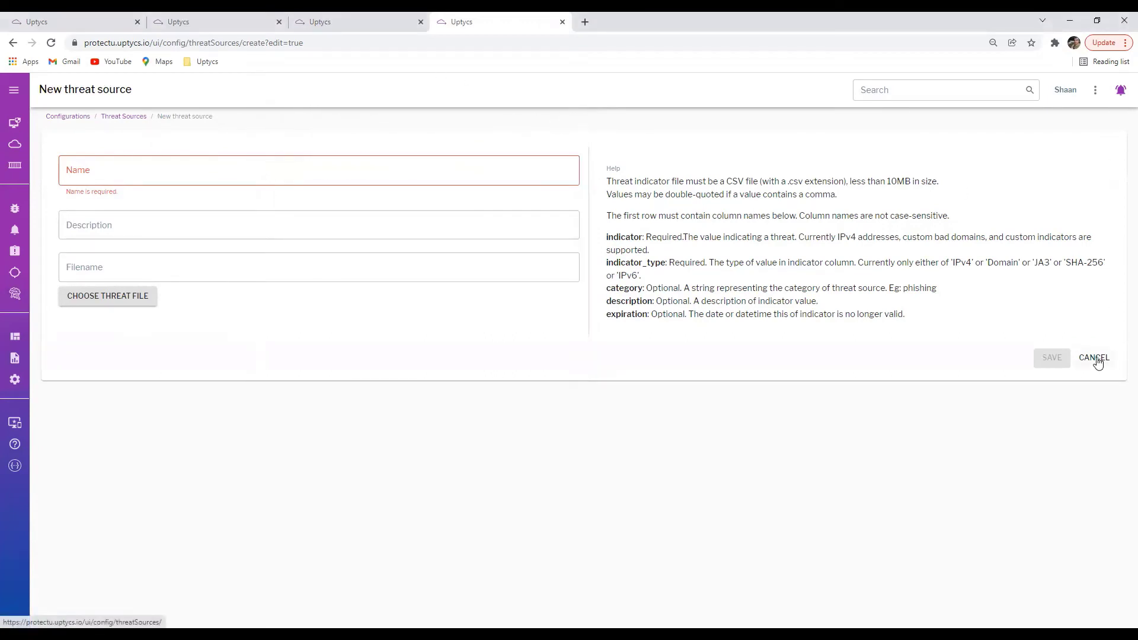
{"action": "left_click", "coordinate": [1096, 357]}
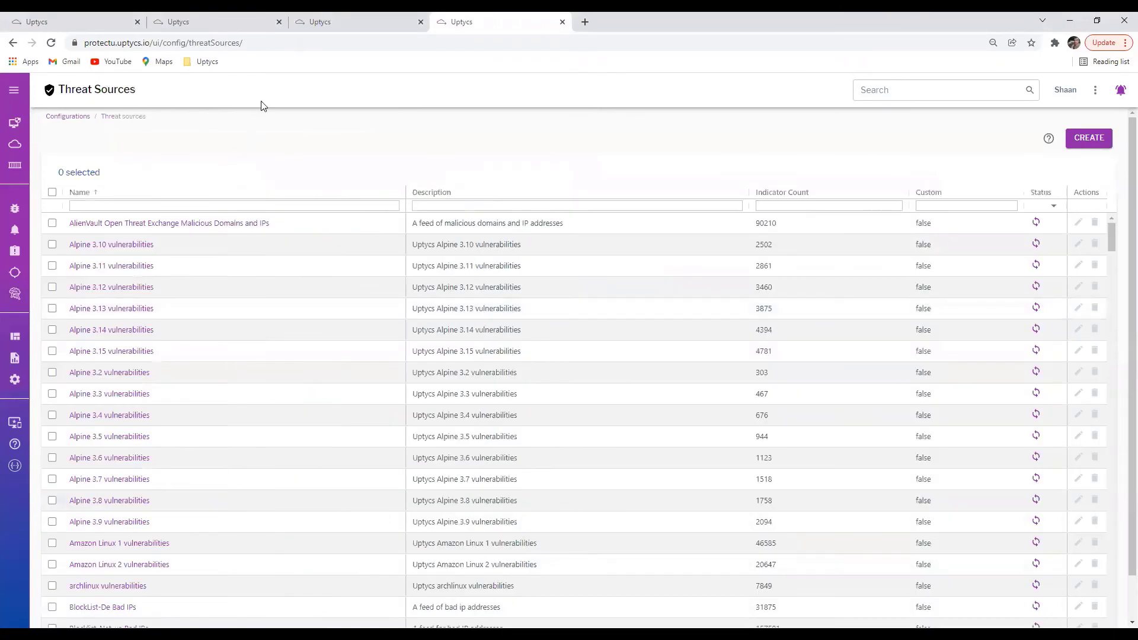
Return to the Linux detections list and open the tcpdump network sniffing detection in a new tab
{"action": "left_click", "coordinate": [215, 28]}
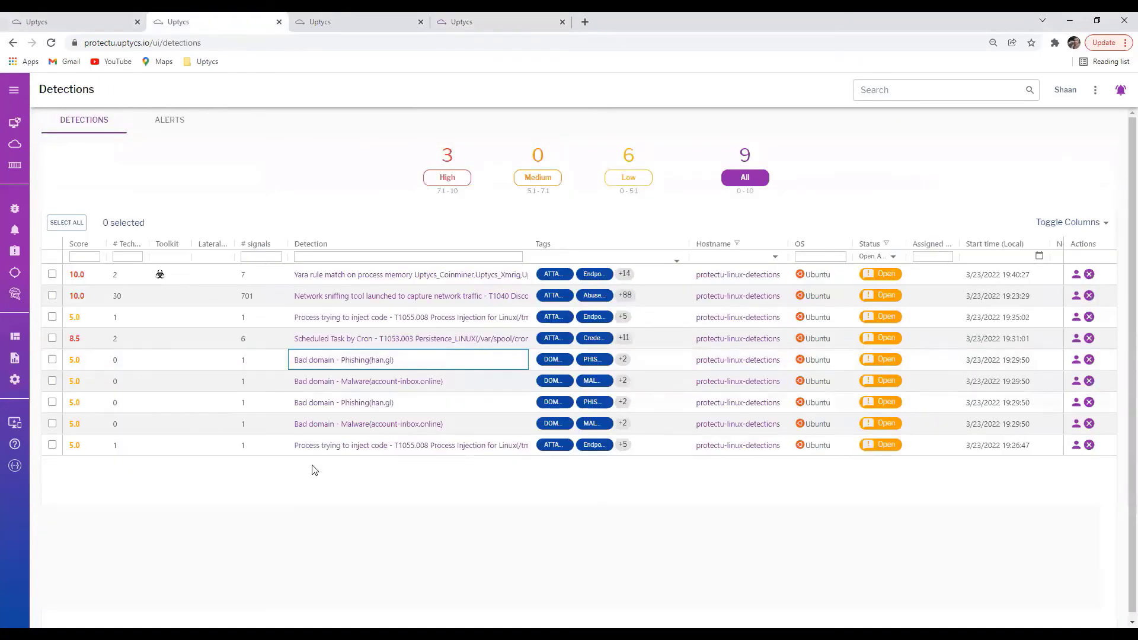
{"action": "right_click", "coordinate": [331, 303]}
{"action": "left_click", "coordinate": [349, 312]}
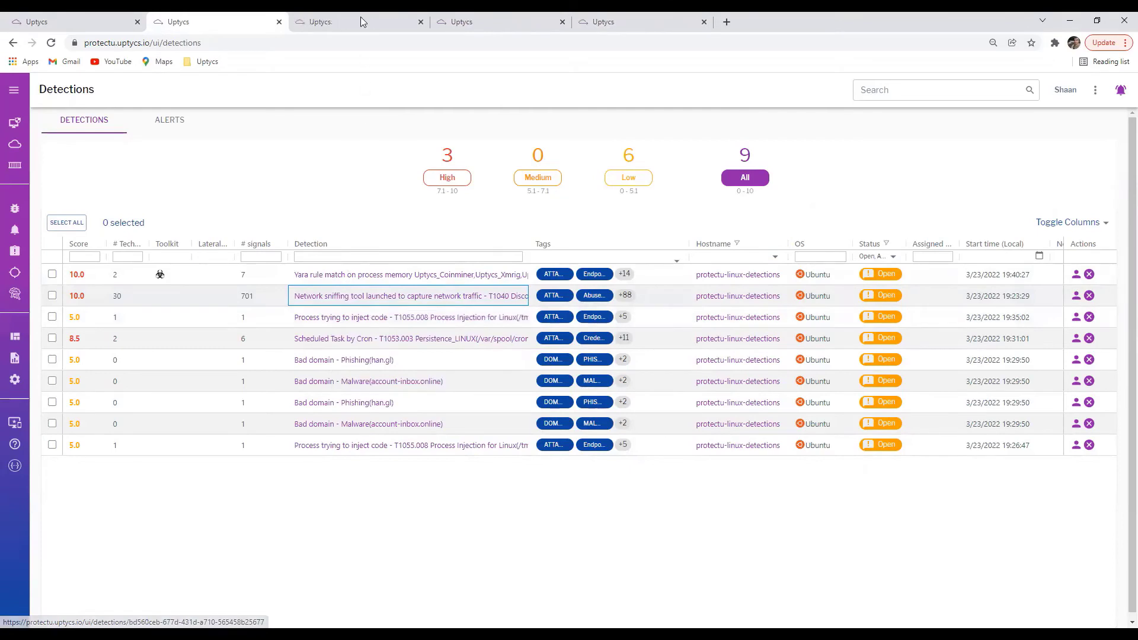
{"action": "left_click", "coordinate": [361, 16]}
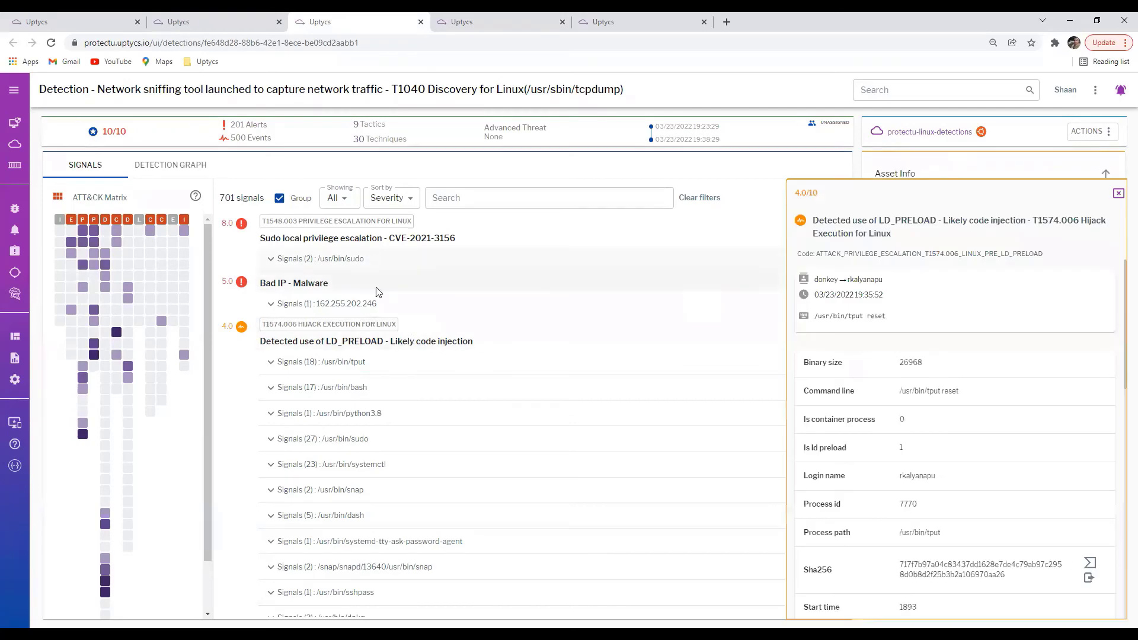
Open the Sudo local privilege escalation CVE-2021-3156 signal and review its details down to the process ancestry and rule links
{"action": "left_click", "coordinate": [371, 238]}
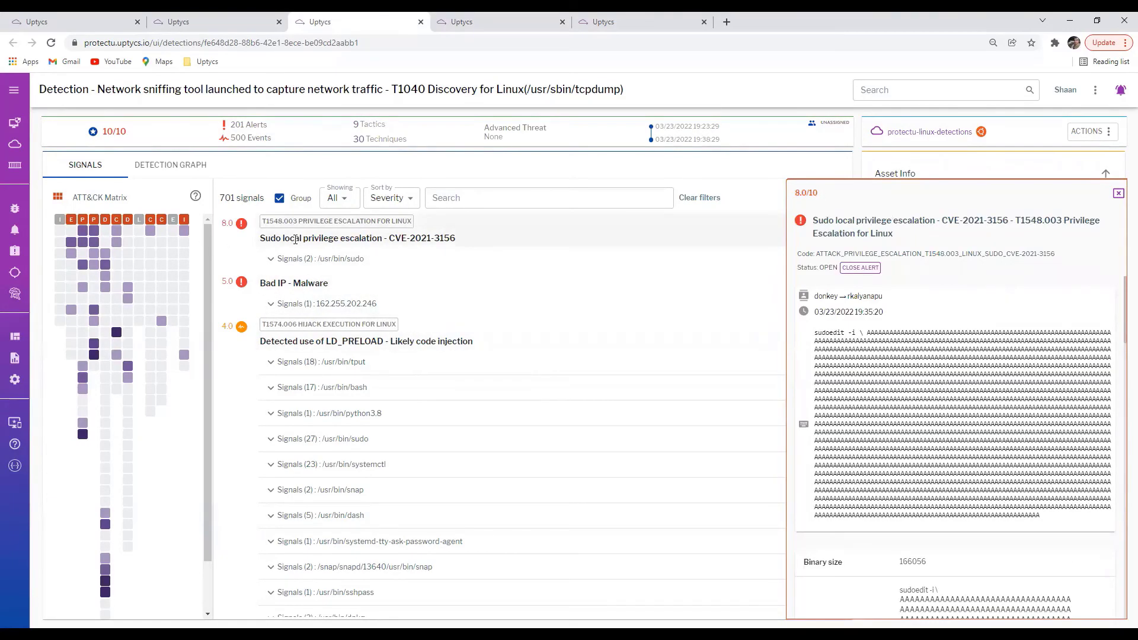
{"action": "right_click", "coordinate": [342, 242]}
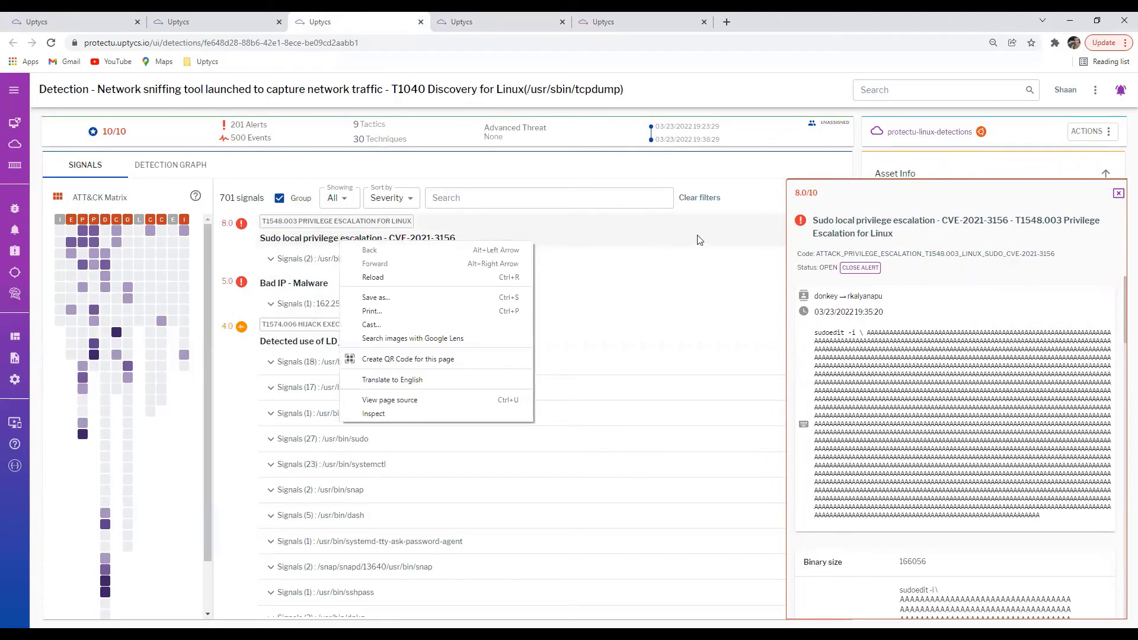
{"action": "left_click", "coordinate": [631, 231]}
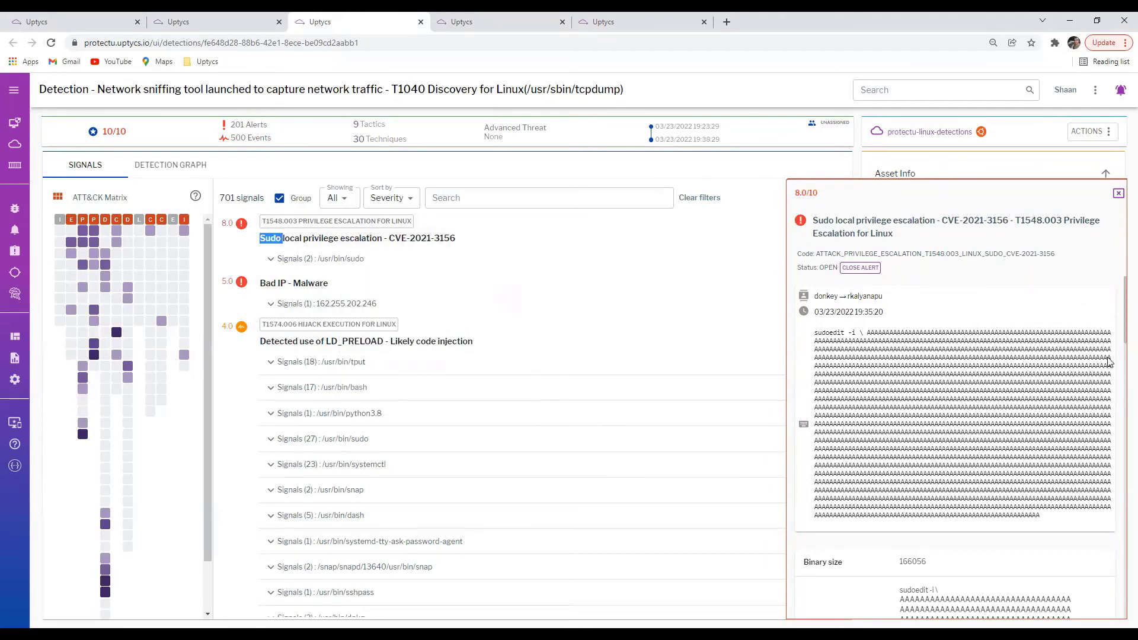
{"action": "left_click_drag", "start_coordinate": [1122, 333], "coordinate": [1122, 613]}
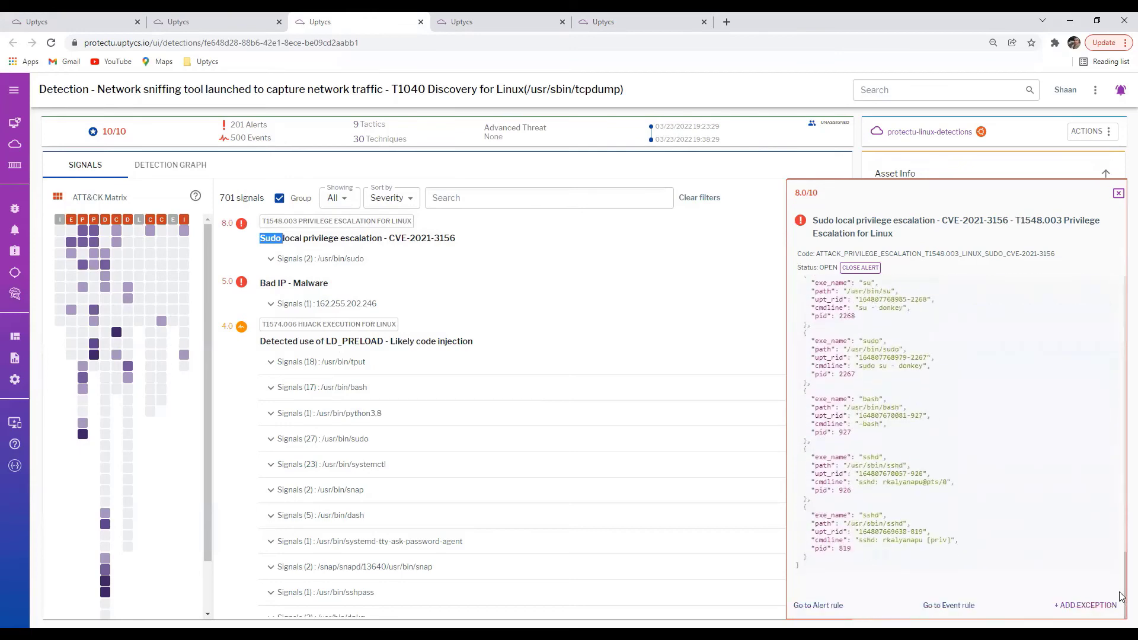
Open the alert rule behind the Sudo privilege escalation signal and review its attributes, notification destinations and exceptions
{"action": "left_click", "coordinate": [819, 605]}
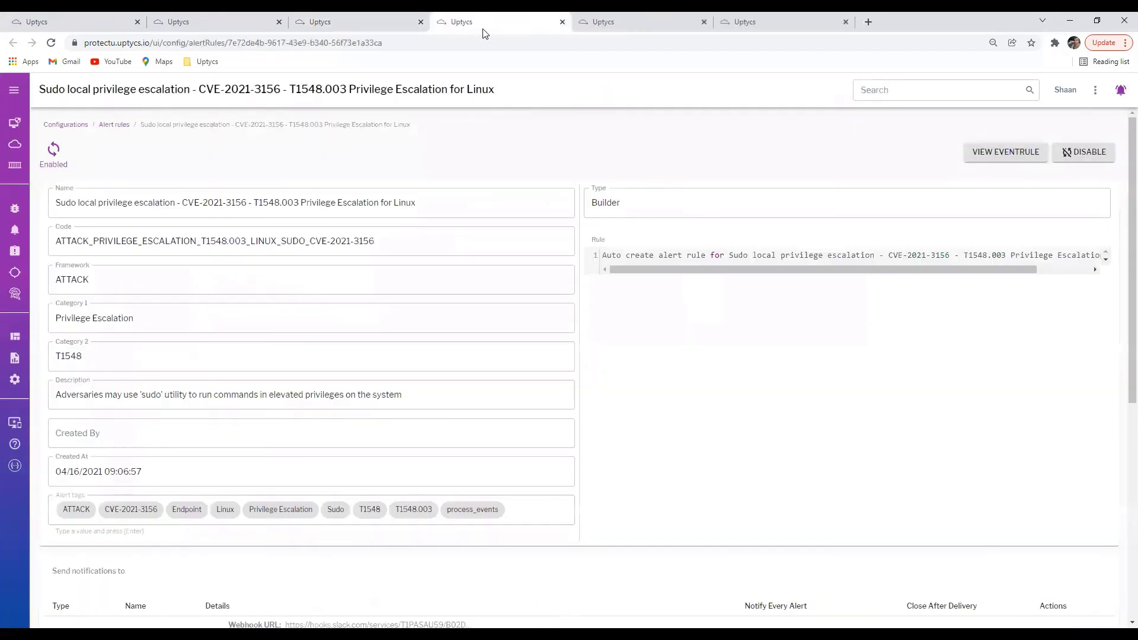
{"action": "scroll", "coordinate": [402, 246], "scroll_direction": "down", "scroll_amount": 8}
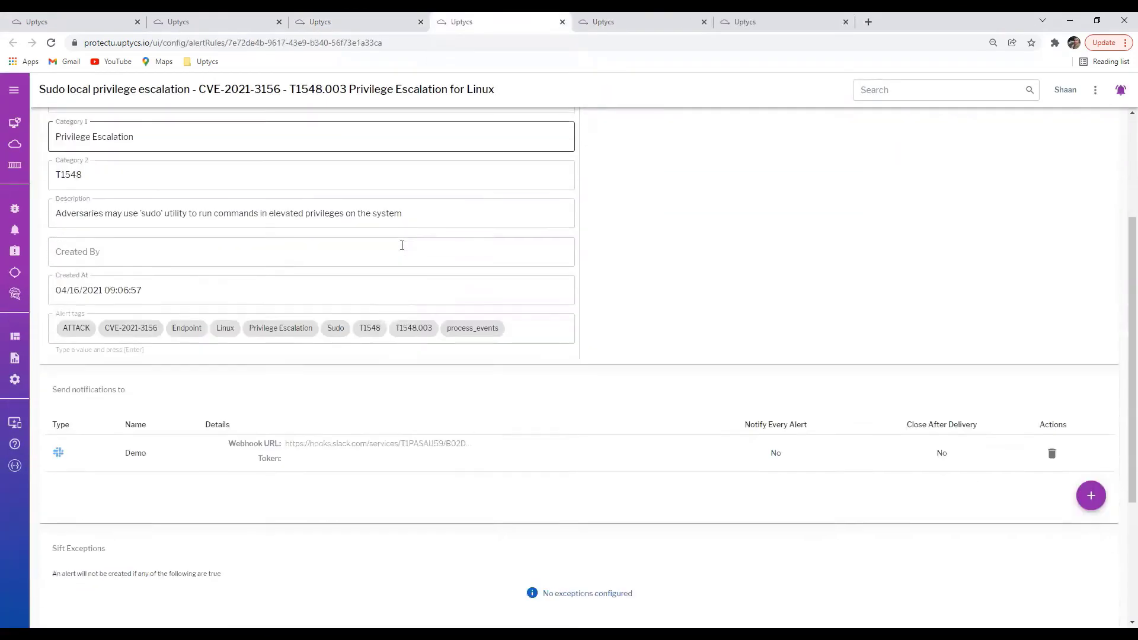
{"action": "scroll", "coordinate": [403, 248], "scroll_direction": "up", "scroll_amount": 7}
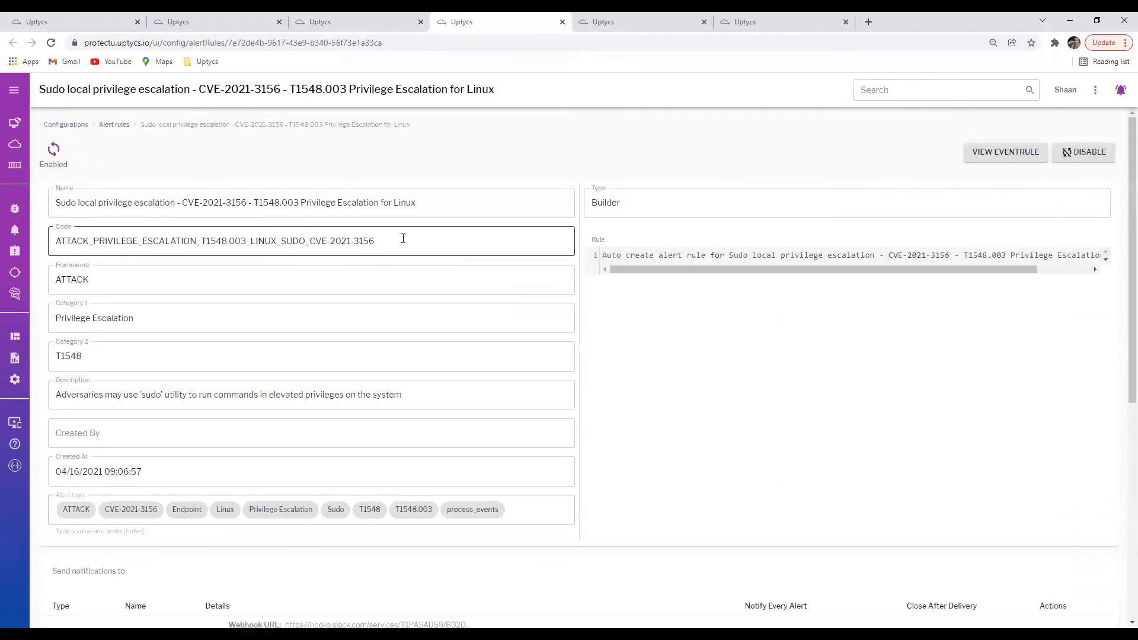
Open the event rule behind the Sudo privilege escalation signal and review its table, filters, metadata and alert configuration
{"action": "left_click", "coordinate": [391, 21]}
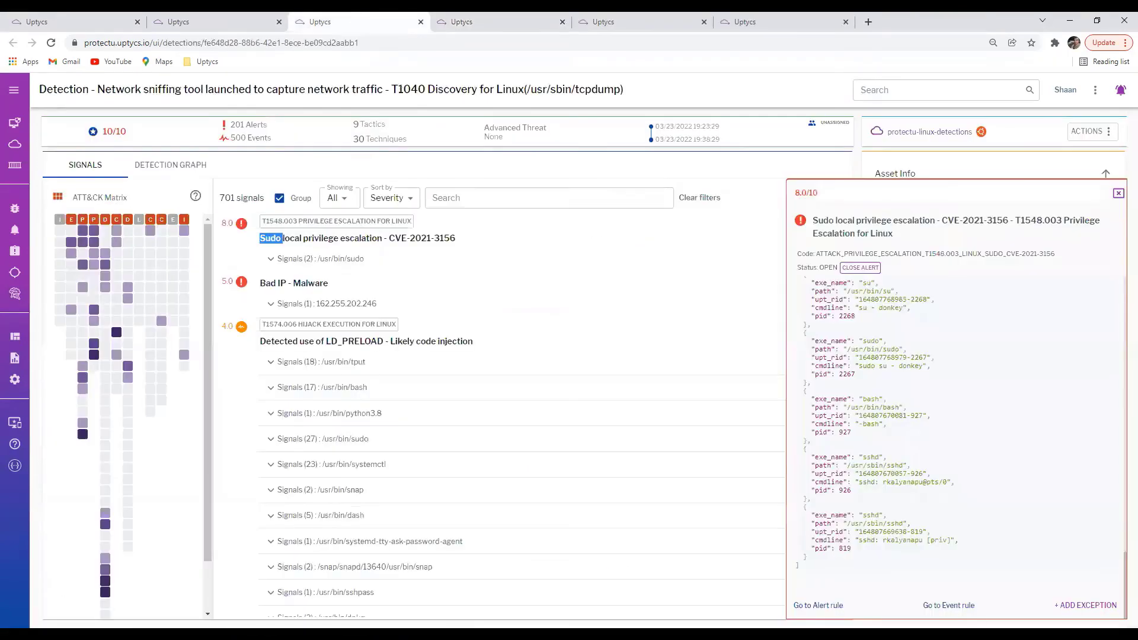
{"action": "left_click", "coordinate": [948, 605]}
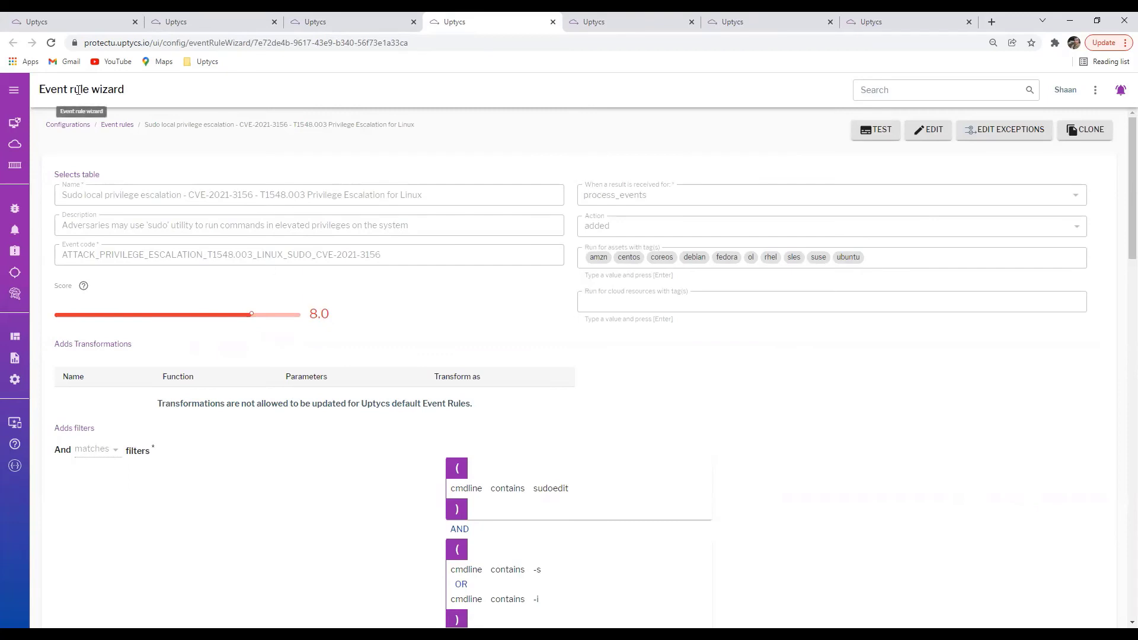
{"action": "left_click_drag", "start_coordinate": [77, 89], "coordinate": [158, 89]}
{"action": "left_click", "coordinate": [152, 97]}
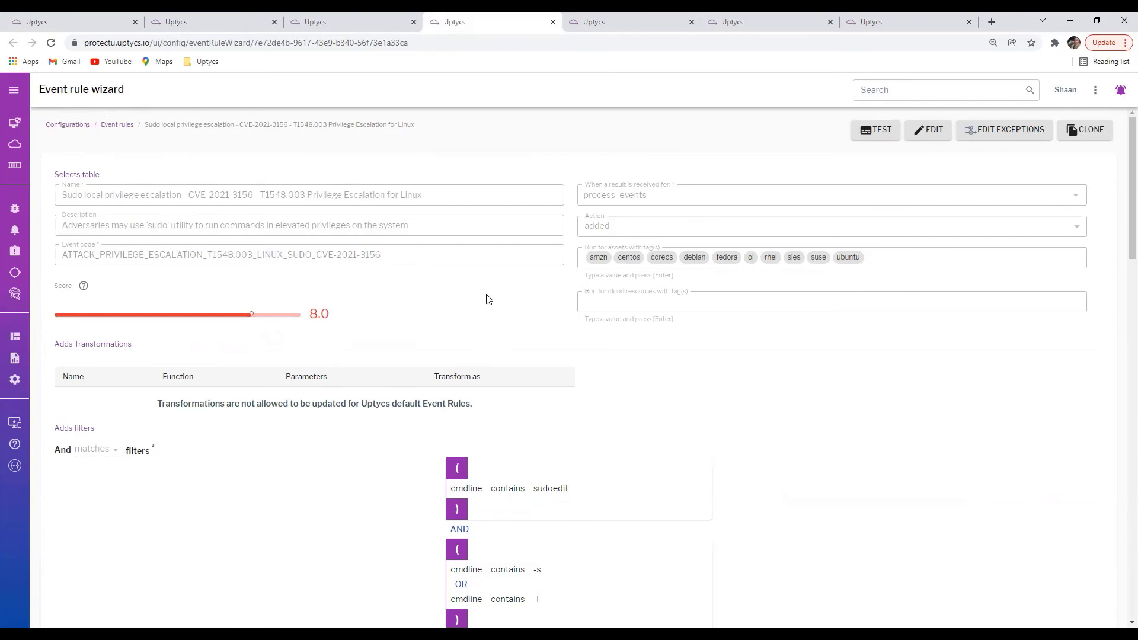
{"action": "scroll", "coordinate": [827, 381], "scroll_direction": "down", "scroll_amount": 9}
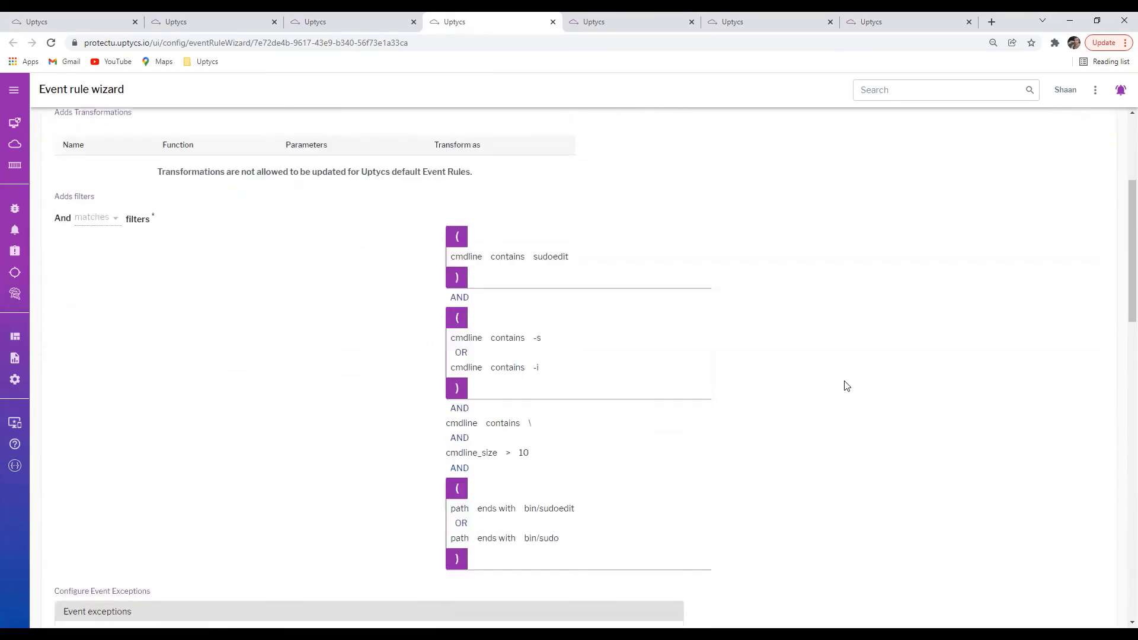
{"action": "scroll", "coordinate": [844, 386], "scroll_direction": "down", "scroll_amount": 10}
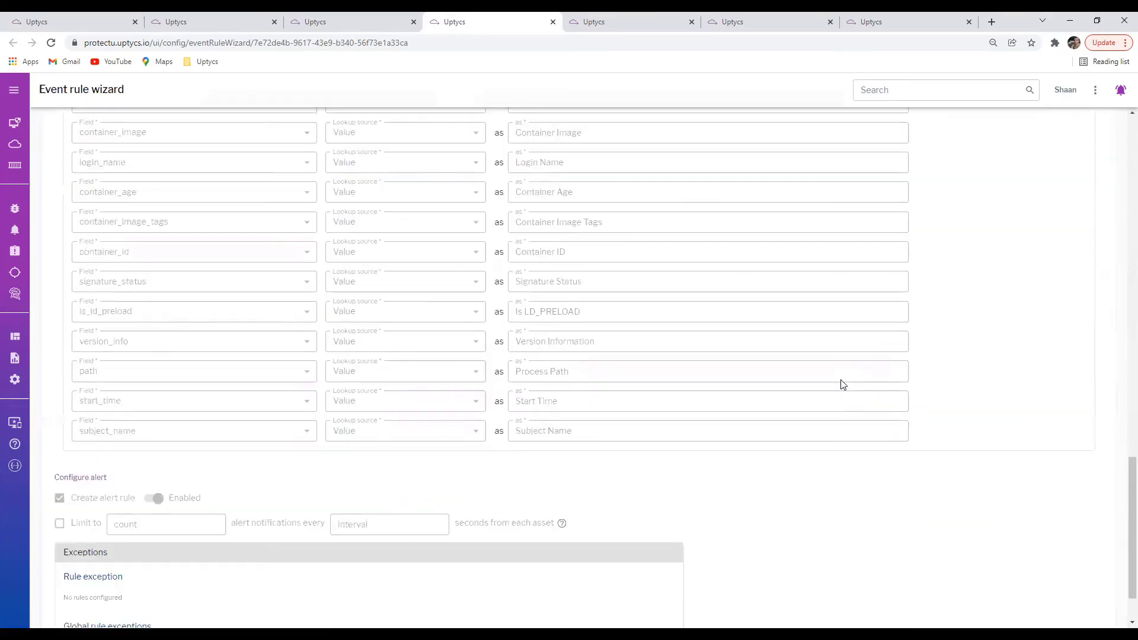
{"action": "scroll", "coordinate": [839, 386], "scroll_direction": "down", "scroll_amount": 2}
{"action": "scroll", "coordinate": [839, 384], "scroll_direction": "up", "scroll_amount": 15}
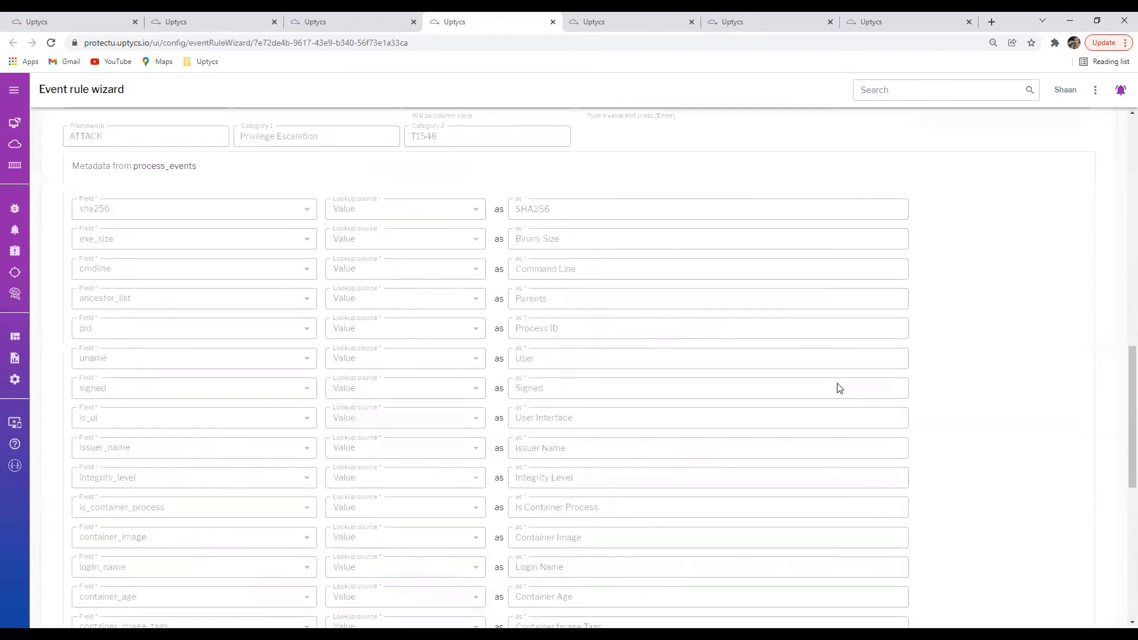
{"action": "scroll", "coordinate": [840, 382], "scroll_direction": "up", "scroll_amount": 7}
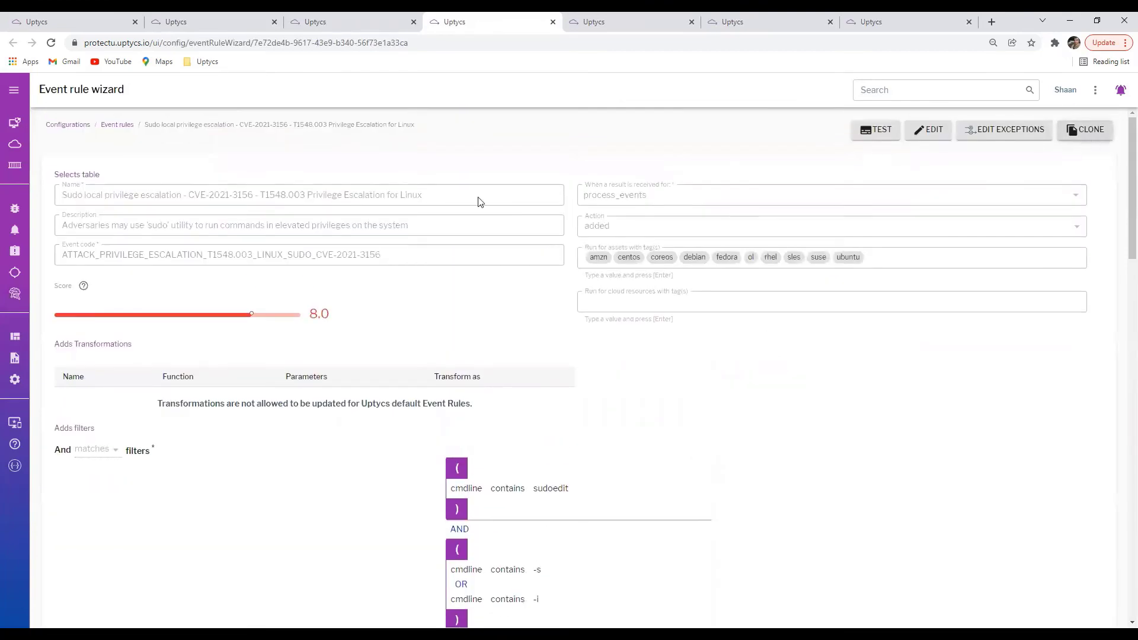
Start a clone of the Sudo event rule and examine its editable cmdline and path filter conditions
{"action": "left_click", "coordinate": [1099, 131]}
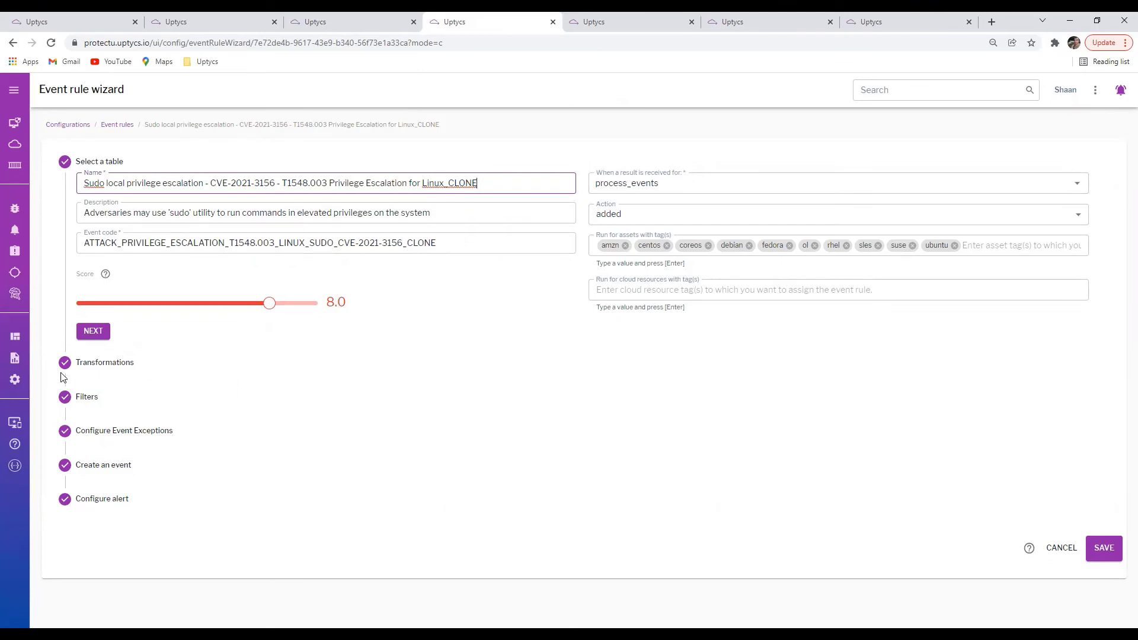
{"action": "left_click", "coordinate": [69, 401]}
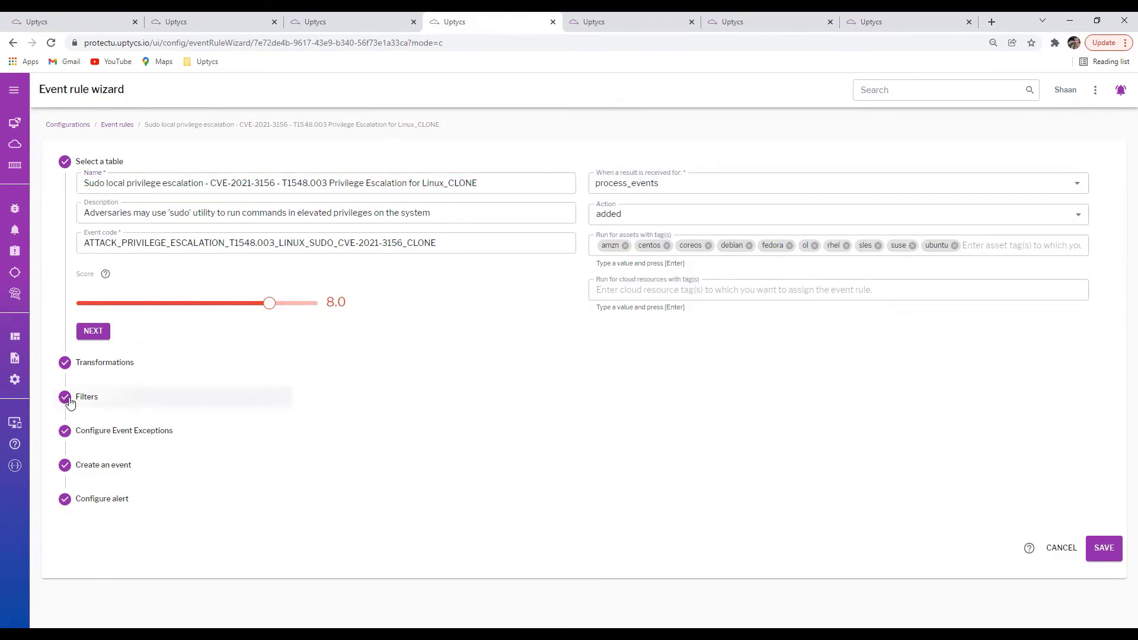
{"action": "scroll", "coordinate": [364, 424], "scroll_direction": "down", "scroll_amount": 4}
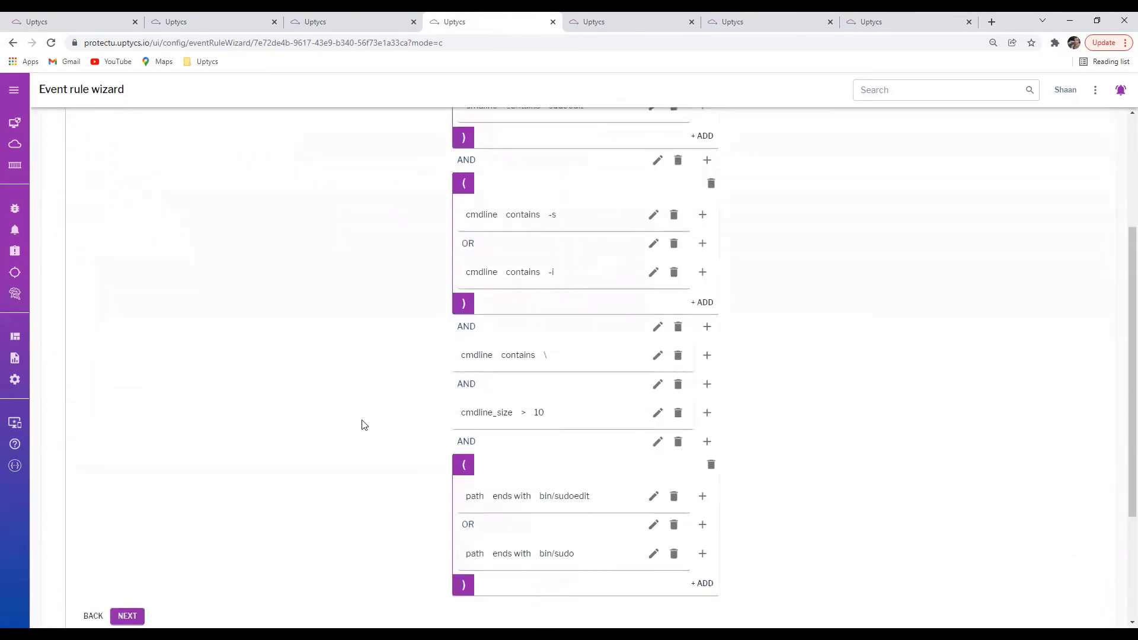
{"action": "scroll", "coordinate": [363, 425], "scroll_direction": "down", "scroll_amount": 1}
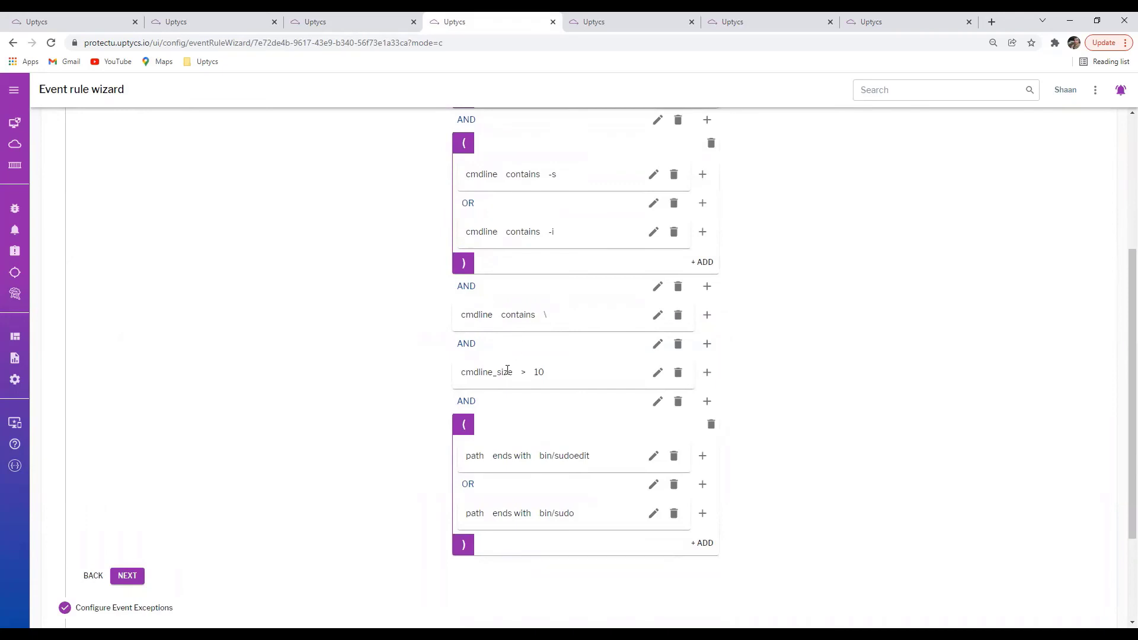
{"action": "scroll", "coordinate": [248, 357], "scroll_direction": "up", "scroll_amount": 4}
{"action": "scroll", "coordinate": [249, 360], "scroll_direction": "down", "scroll_amount": 4}
{"action": "scroll", "coordinate": [247, 360], "scroll_direction": "down", "scroll_amount": 3}
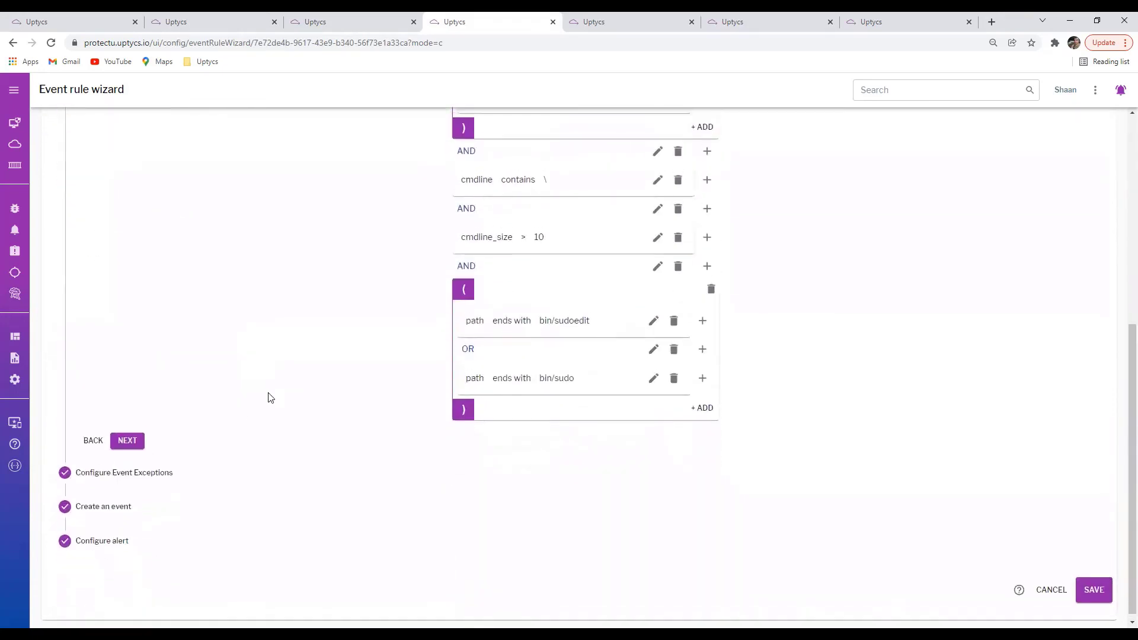
Review the cloned rule's event exceptions and its event settings, including severity, tags and ATT&CK category
{"action": "left_click", "coordinate": [65, 470]}
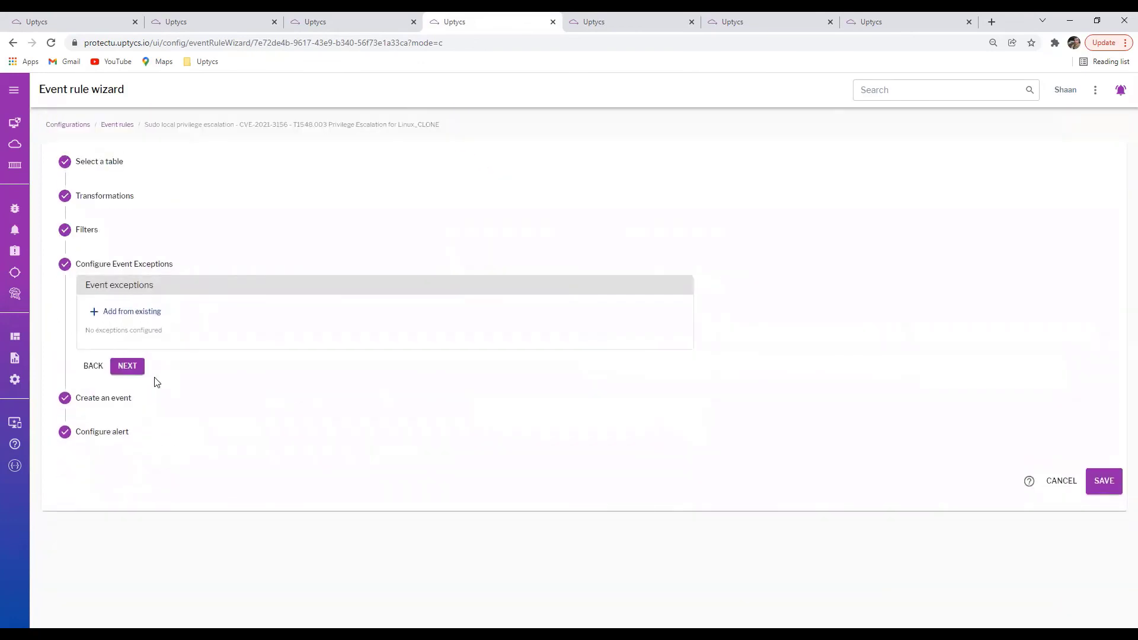
{"action": "left_click", "coordinate": [279, 406]}
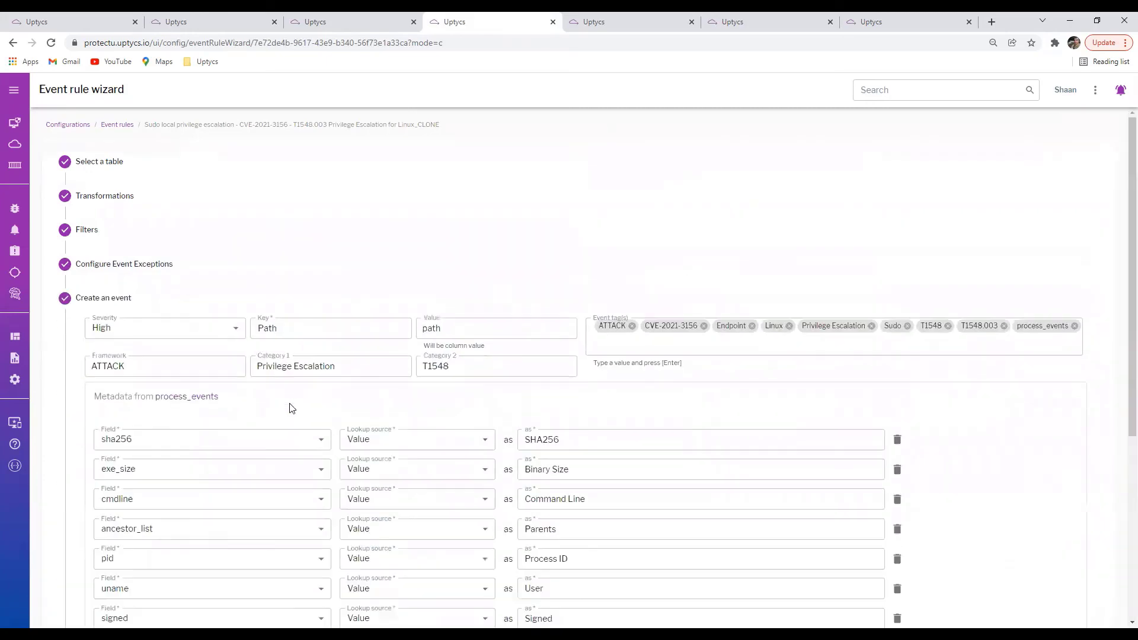
{"action": "scroll", "coordinate": [660, 406], "scroll_direction": "down", "scroll_amount": 3}
{"action": "scroll", "coordinate": [660, 402], "scroll_direction": "up", "scroll_amount": 1}
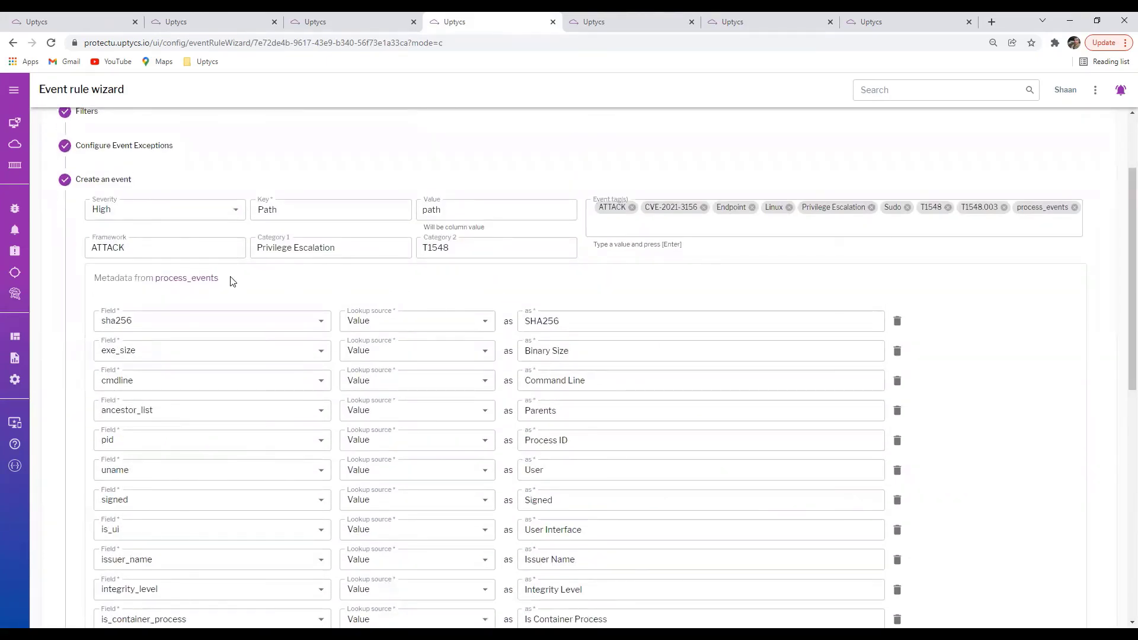
{"action": "scroll", "coordinate": [456, 280], "scroll_direction": "up", "scroll_amount": 2}
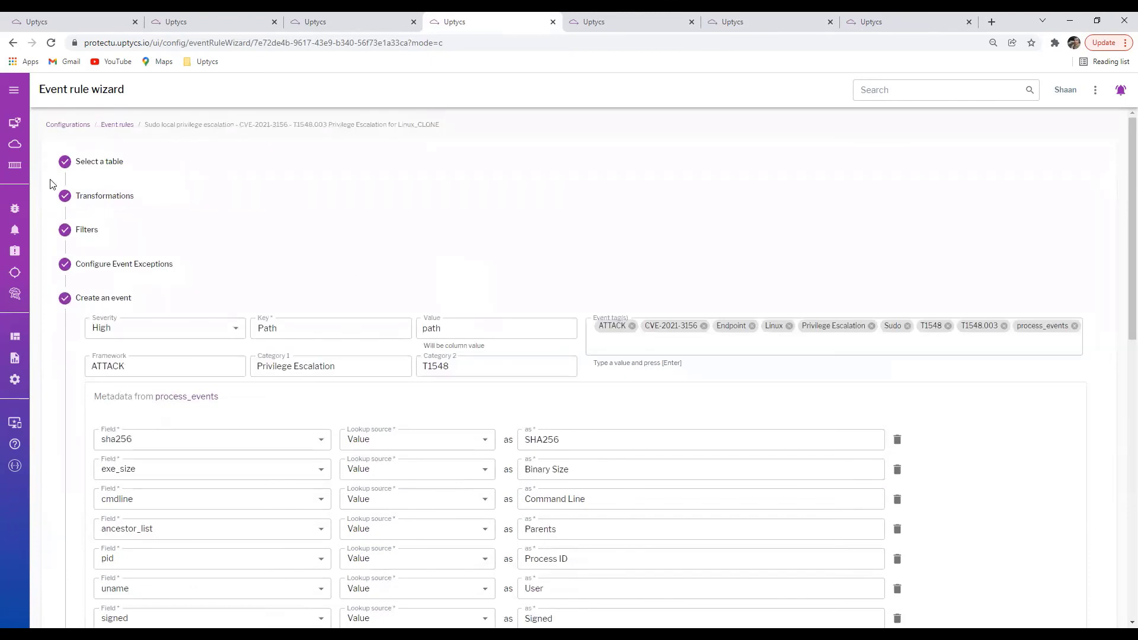
Go back to the clone's table selection and view the source tables available besides process_events, keeping the current choice
{"action": "left_click", "coordinate": [80, 161]}
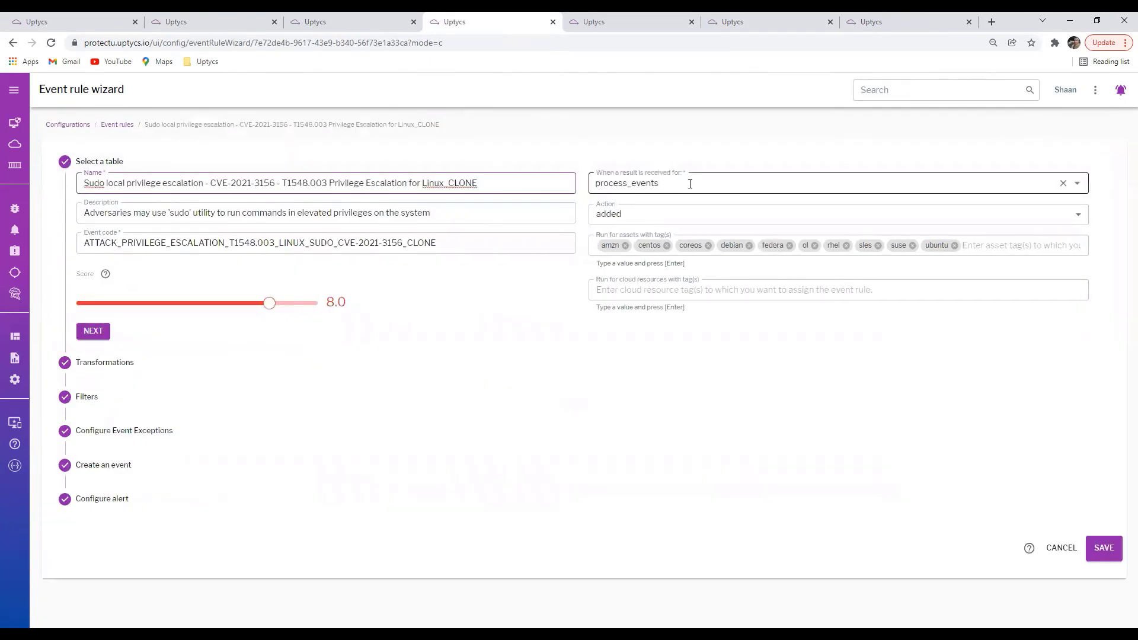
{"action": "left_click", "coordinate": [689, 184]}
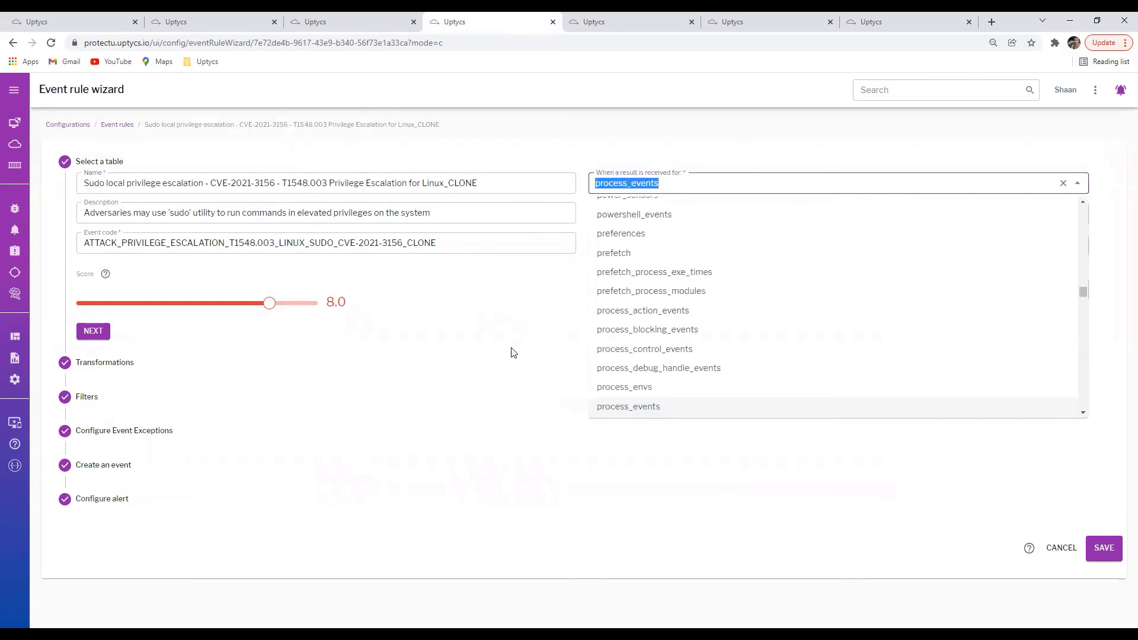
{"action": "left_click", "coordinate": [514, 352]}
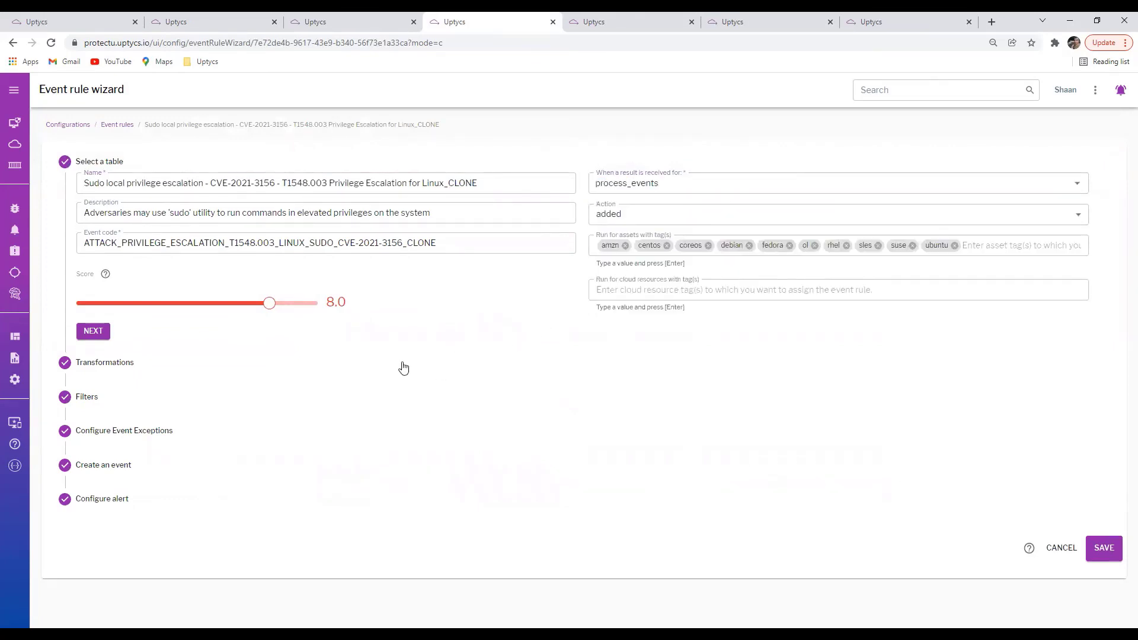
Reopen the clone's event definition and examine all metadata fields mapped from process_events, down to subject_name
{"action": "left_click", "coordinate": [64, 465]}
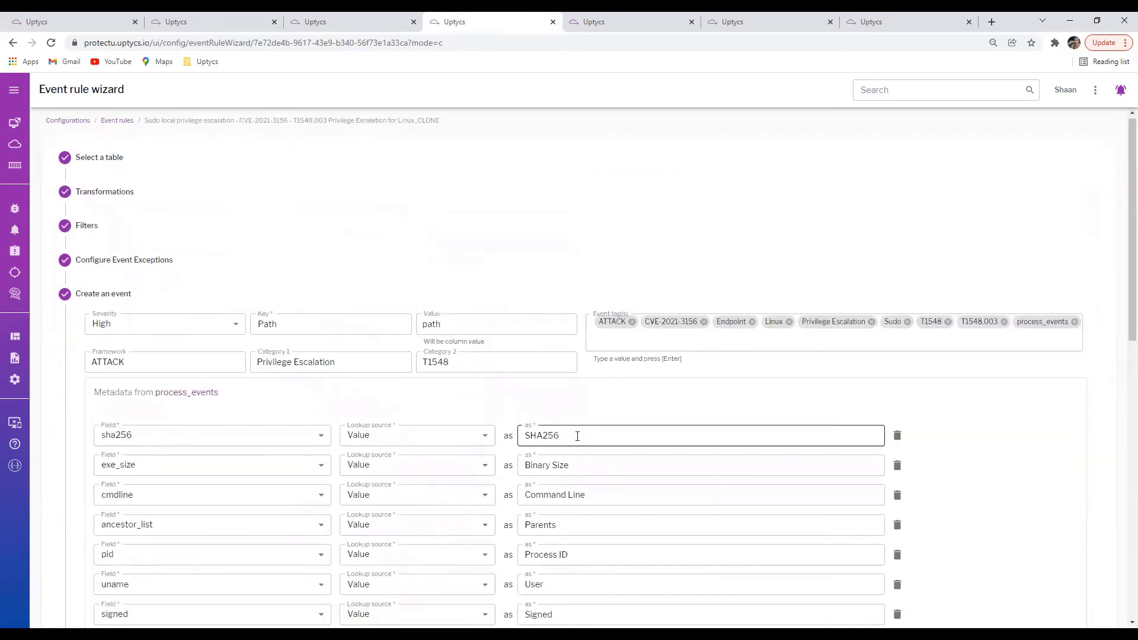
{"action": "scroll", "coordinate": [579, 436], "scroll_direction": "down", "scroll_amount": 2}
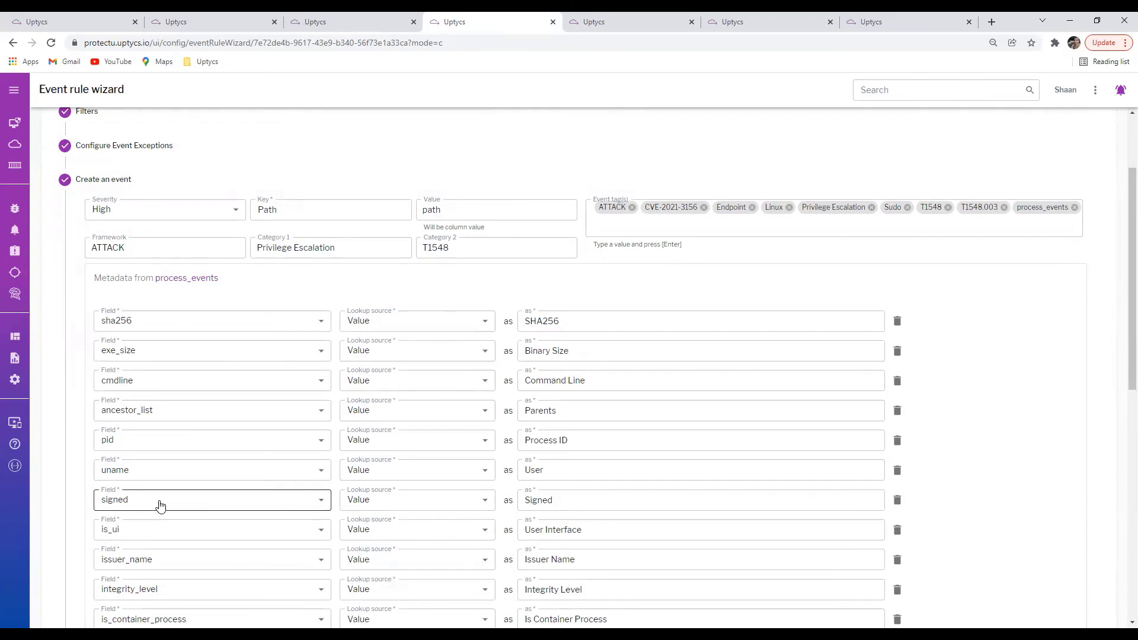
{"action": "scroll", "coordinate": [1015, 341], "scroll_direction": "down", "scroll_amount": 2}
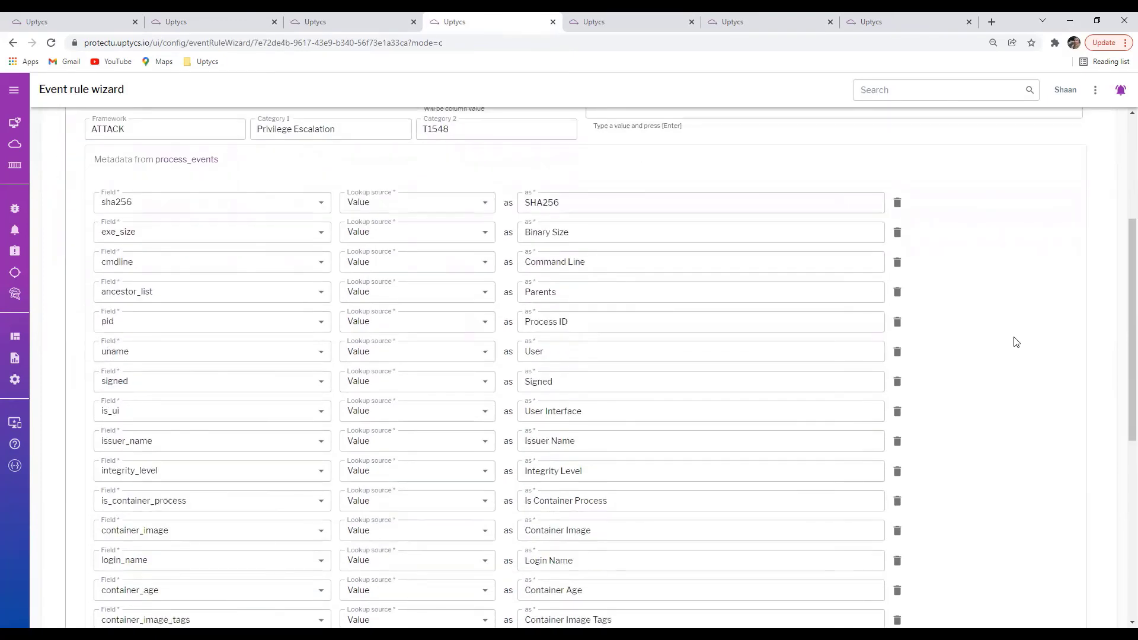
{"action": "scroll", "coordinate": [1014, 342], "scroll_direction": "down", "scroll_amount": 1}
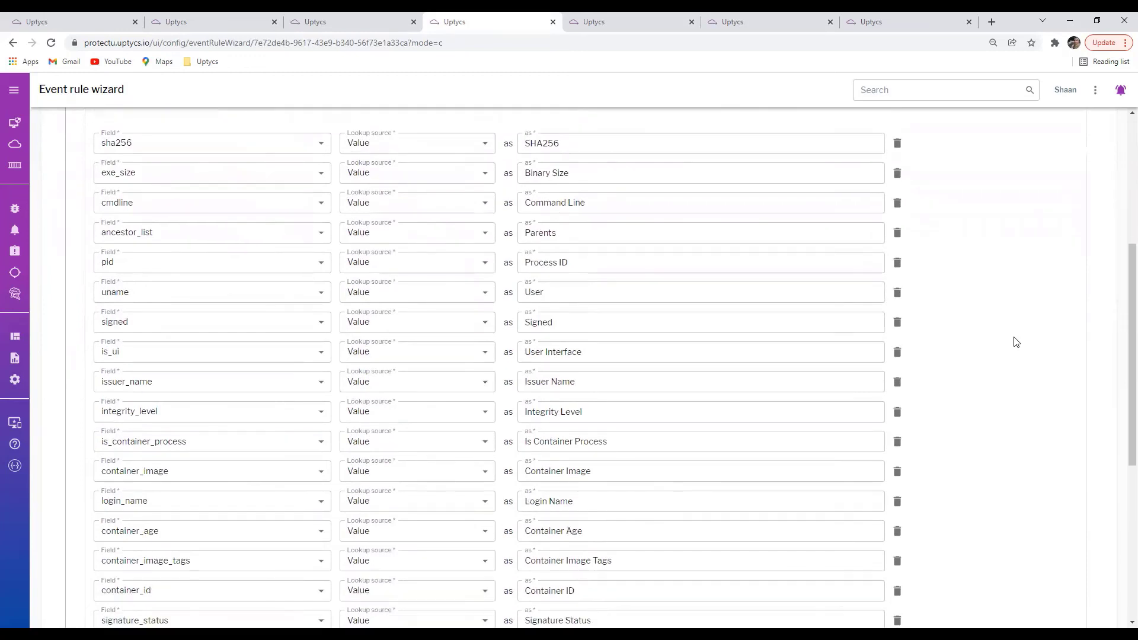
{"action": "scroll", "coordinate": [1015, 341], "scroll_direction": "up", "scroll_amount": 1}
{"action": "scroll", "coordinate": [1014, 342], "scroll_direction": "down", "scroll_amount": 2}
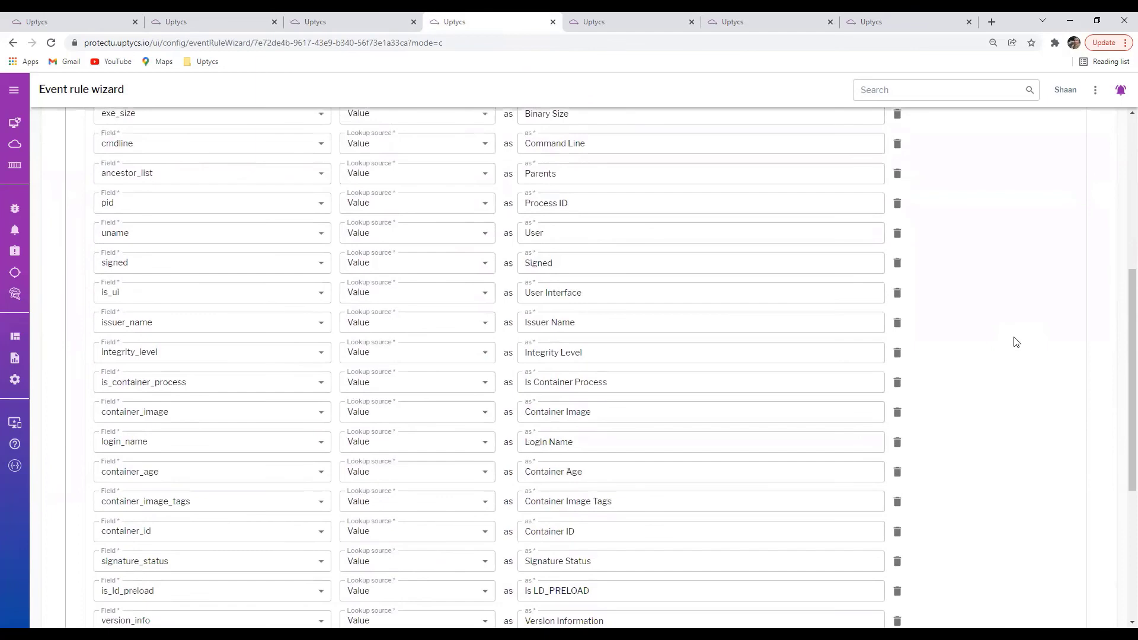
{"action": "scroll", "coordinate": [1017, 341], "scroll_direction": "up", "scroll_amount": 6}
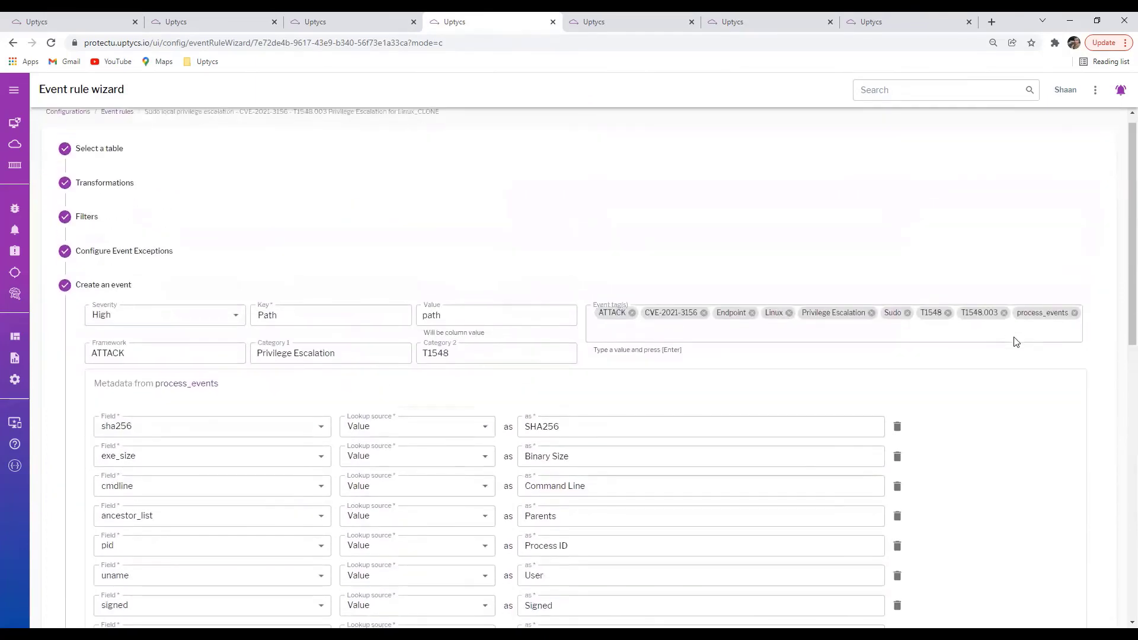
{"action": "scroll", "coordinate": [1015, 342], "scroll_direction": "down", "scroll_amount": 10}
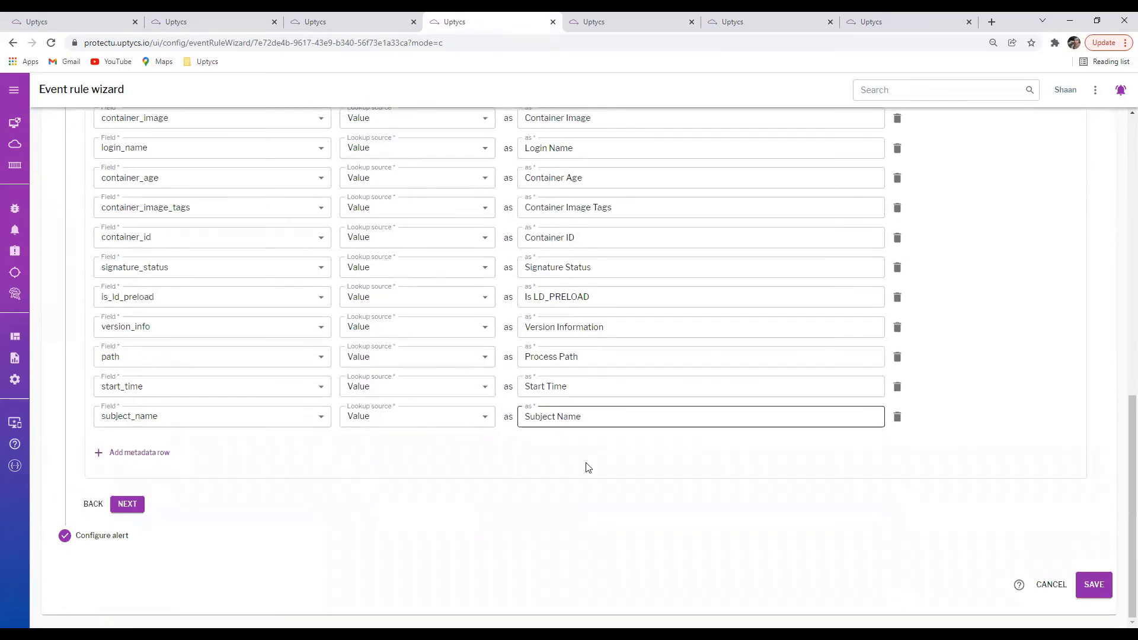
Try turning alert rule creation off and on again in the clone's alert configuration, and cancel the clone
{"action": "left_click", "coordinate": [66, 537]}
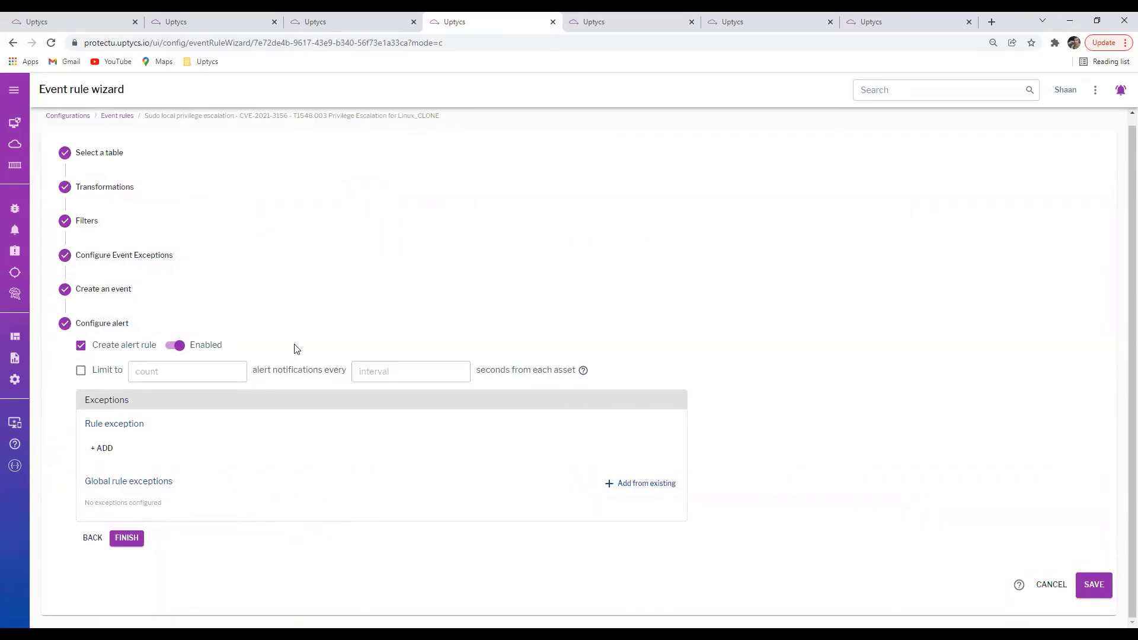
{"action": "left_click", "coordinate": [81, 346]}
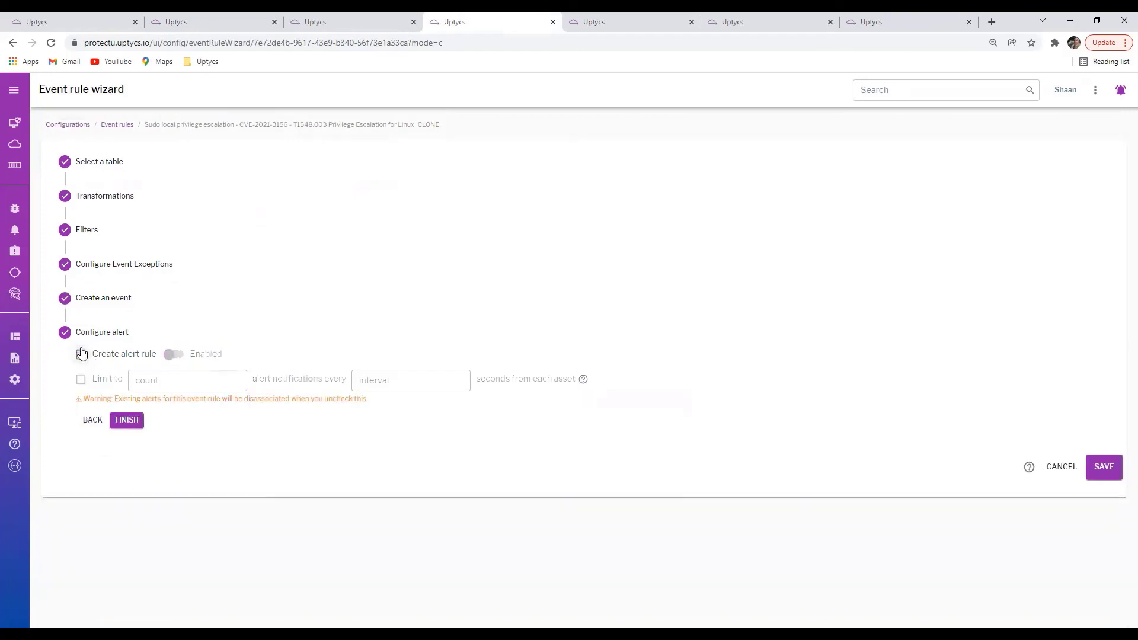
{"action": "left_click", "coordinate": [81, 354]}
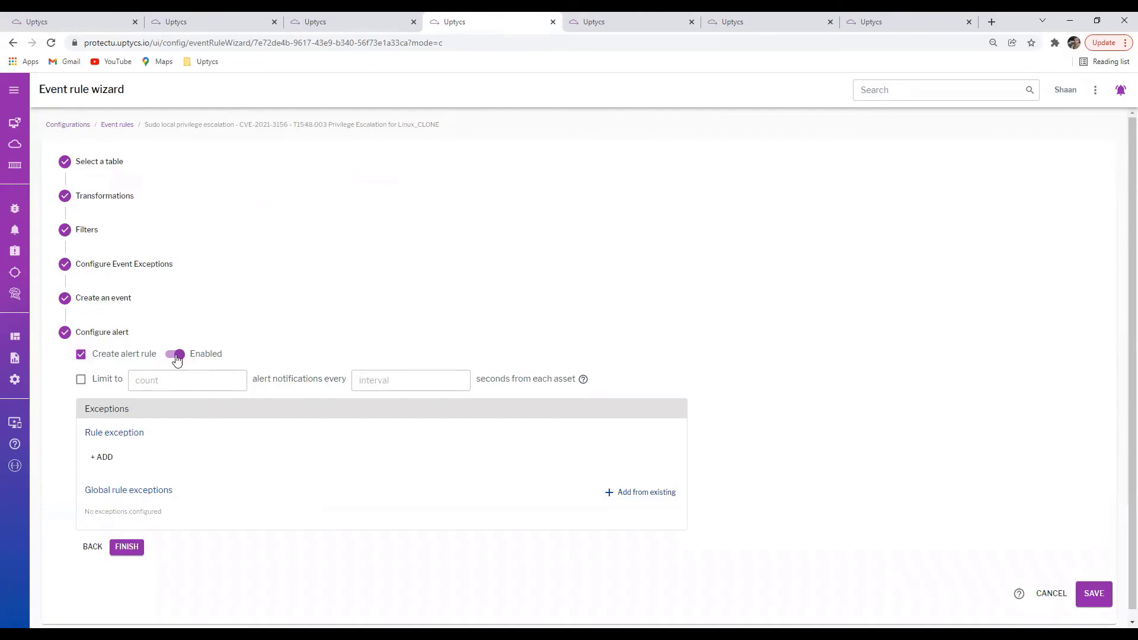
{"action": "left_click", "coordinate": [82, 356]}
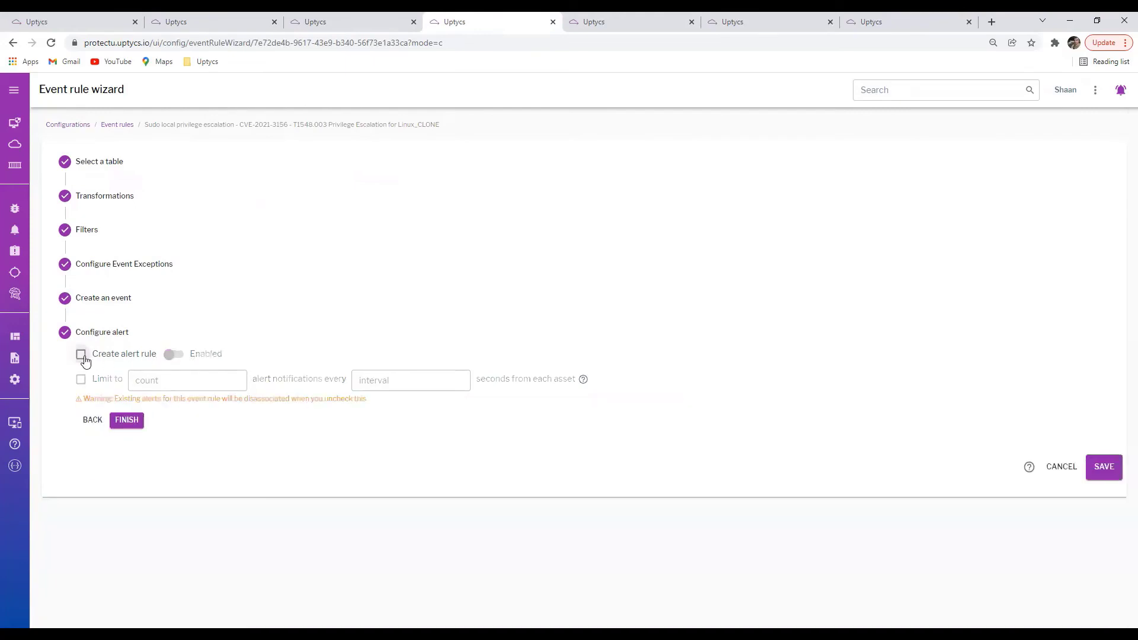
{"action": "left_click", "coordinate": [82, 355]}
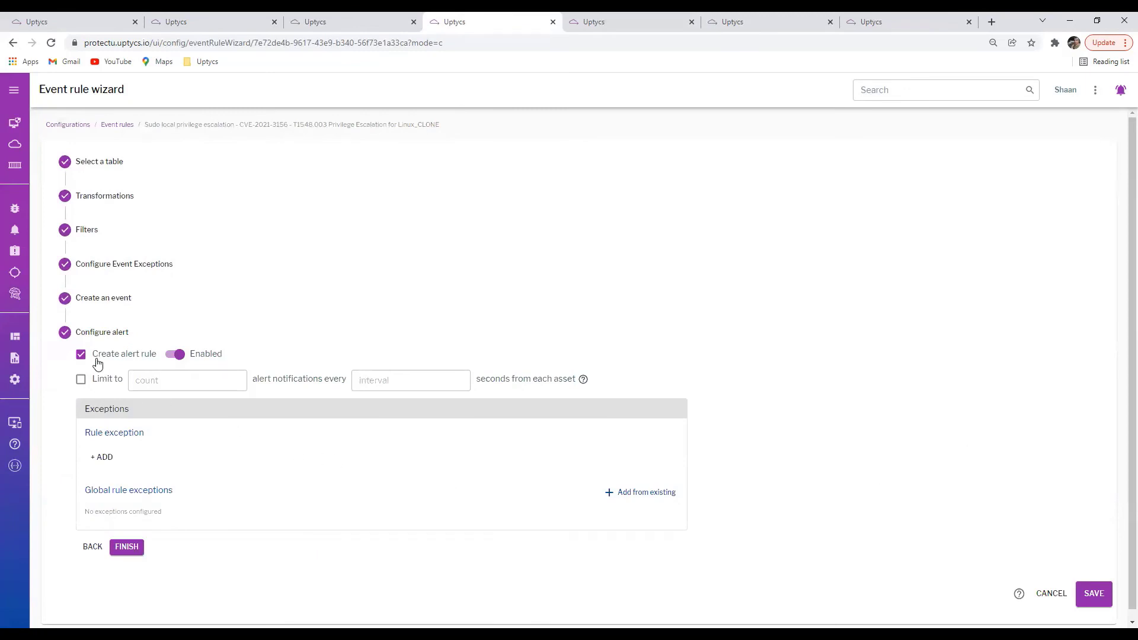
{"action": "left_click", "coordinate": [1054, 594]}
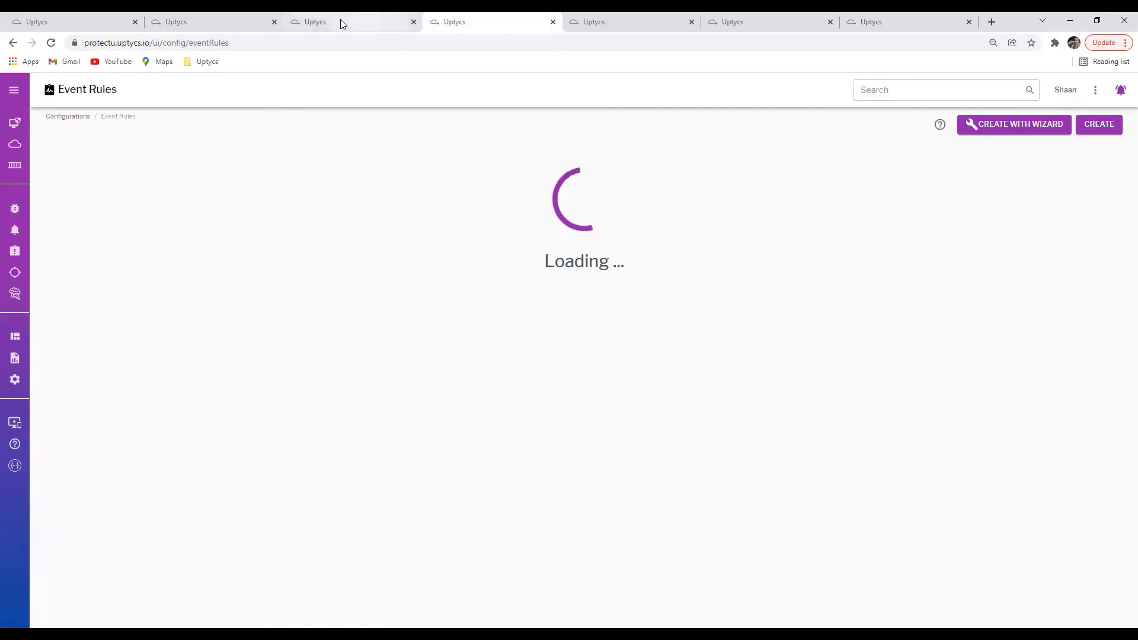
Revisit the Linux detections list and return to the tcpdump network sniffing detection to check its overall score
{"action": "left_click", "coordinate": [174, 21]}
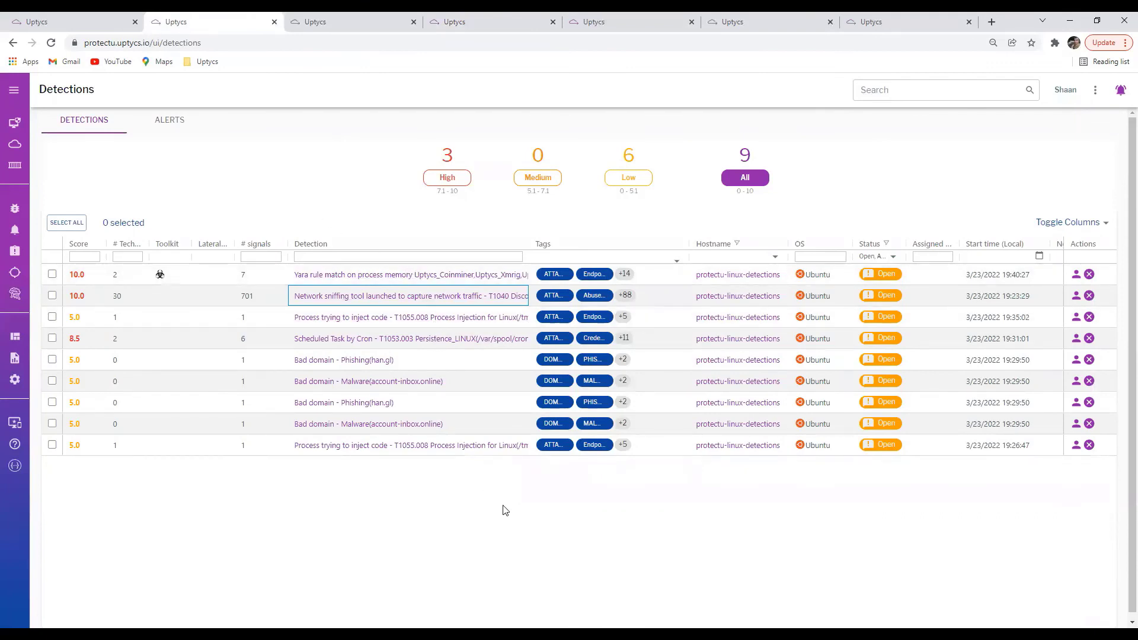
{"action": "left_click", "coordinate": [325, 27]}
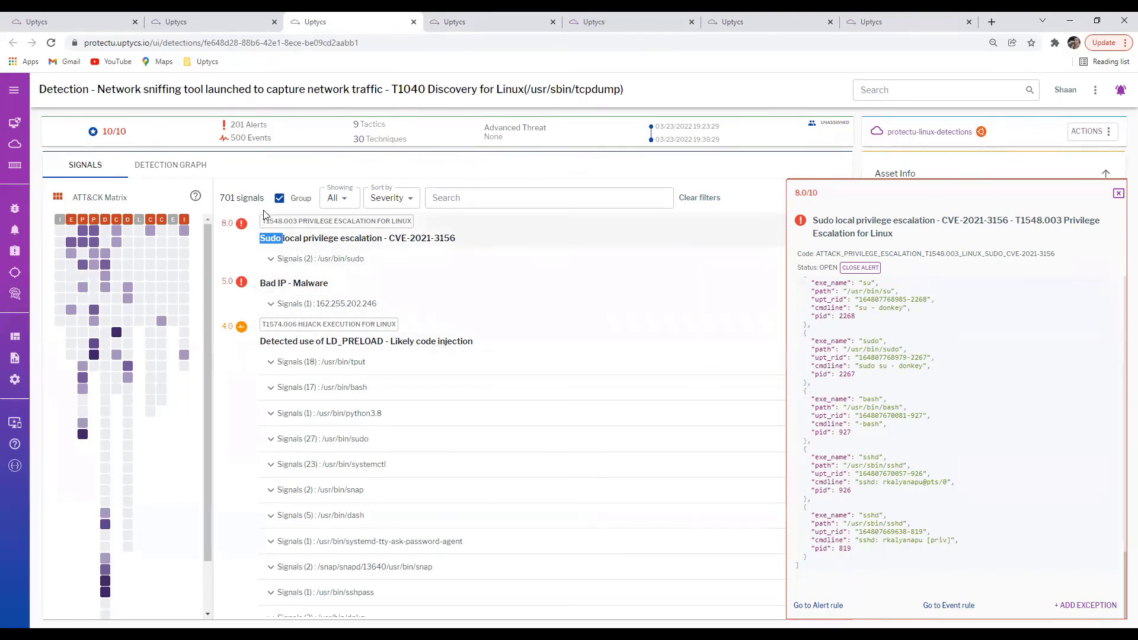
{"action": "left_click_drag", "start_coordinate": [127, 131], "coordinate": [100, 126]}
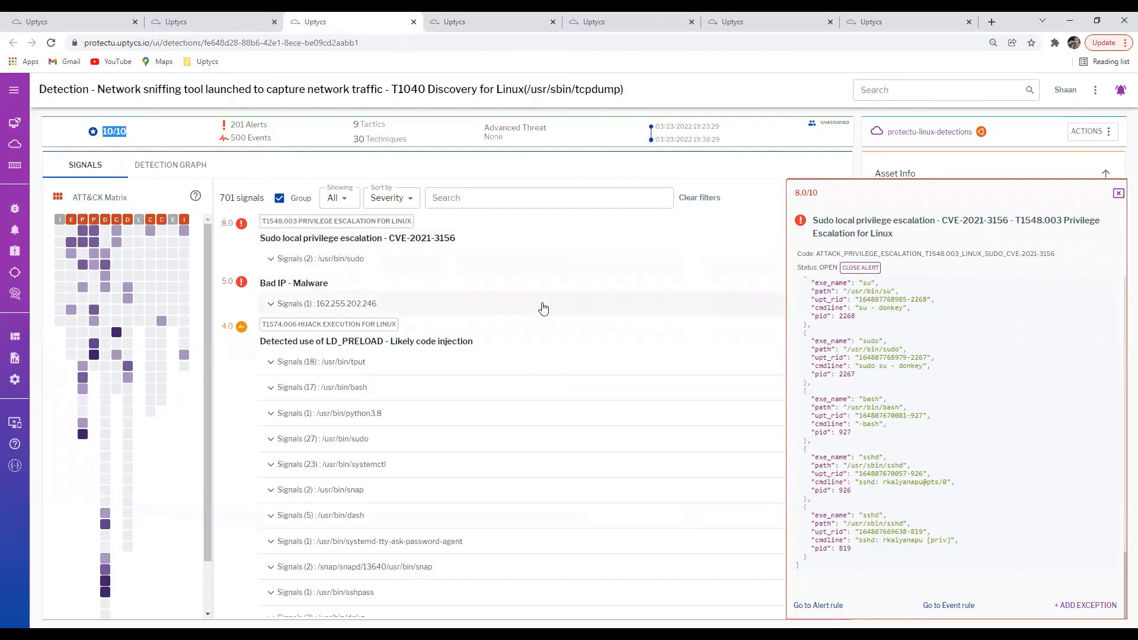